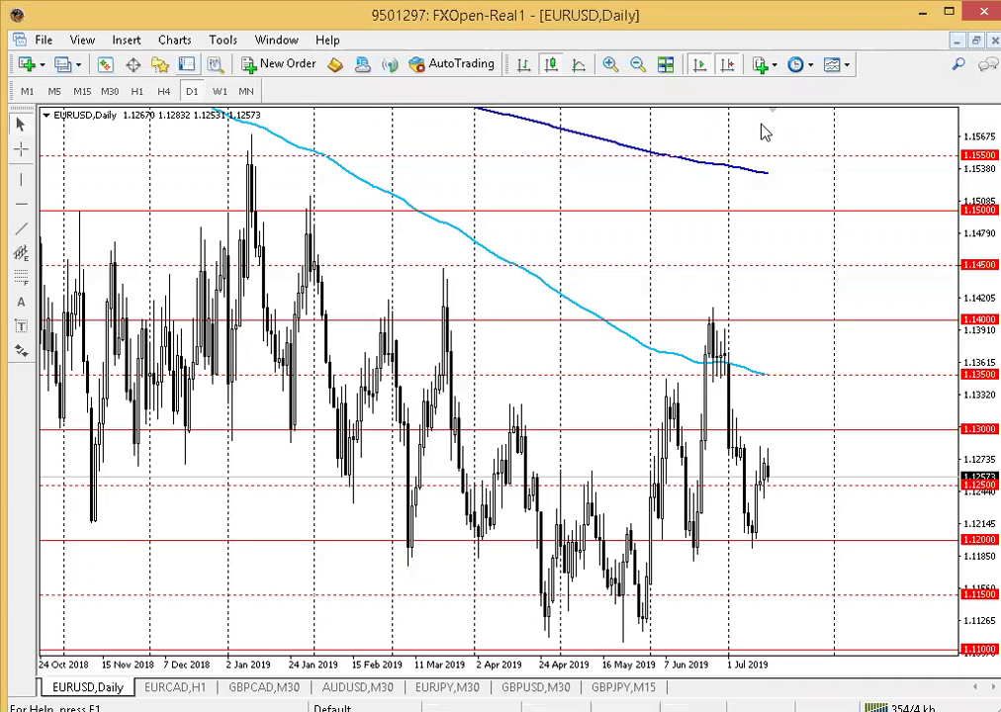
# Examine the EURUSD price action on the daily and H4 timeframes, in both long-term and recent views.
pyautogui.click(635, 66)
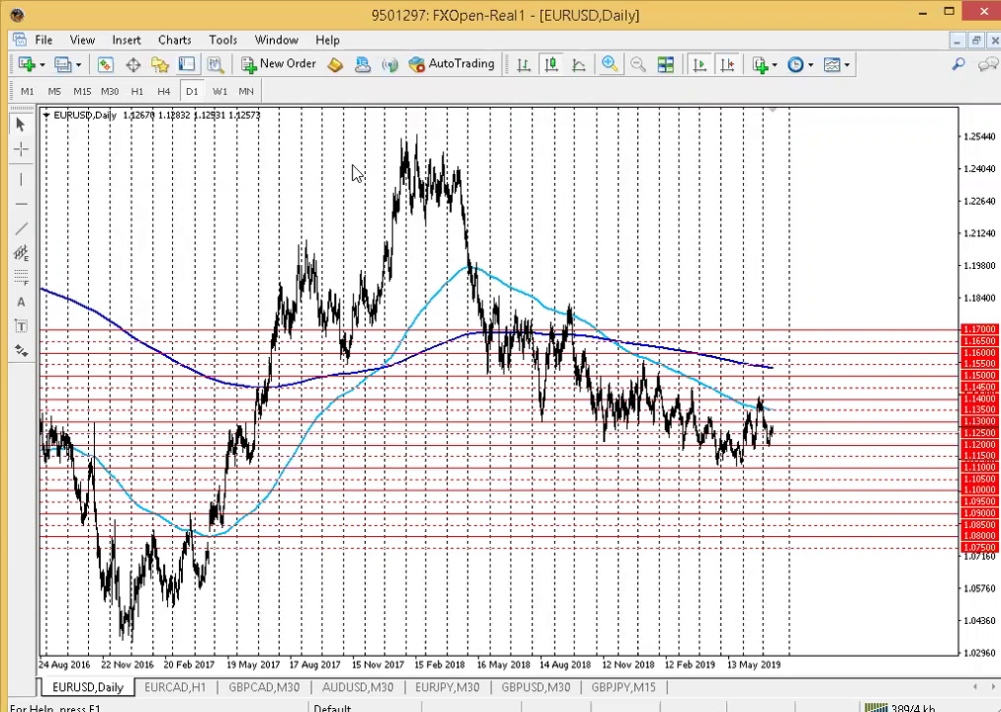
pyautogui.press('+')
pyautogui.press('+')
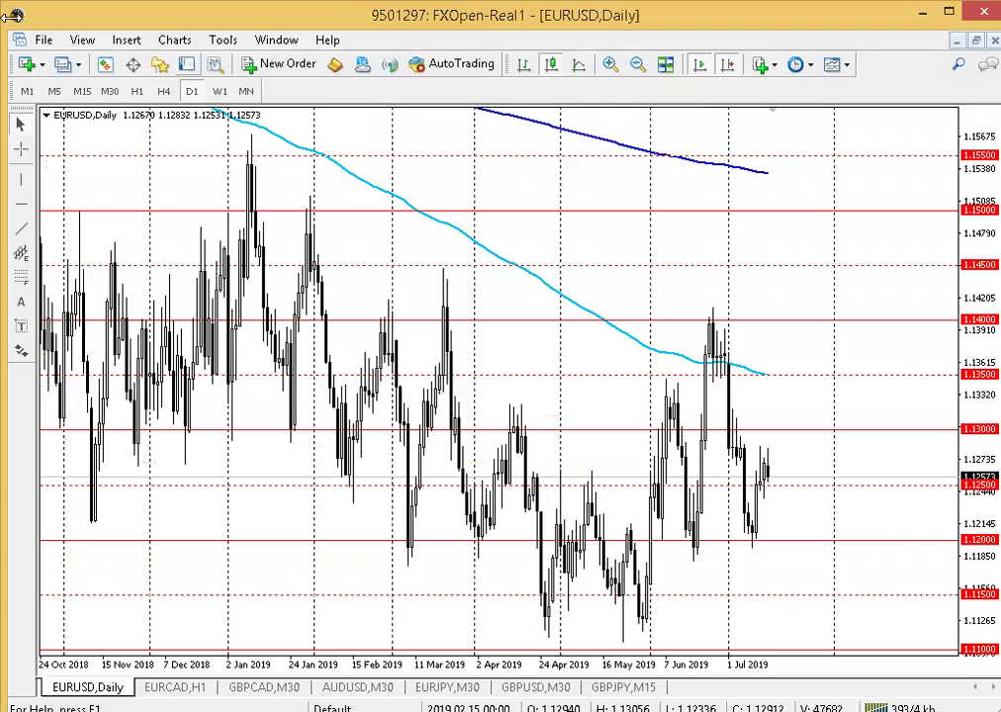
pyautogui.click(164, 91)
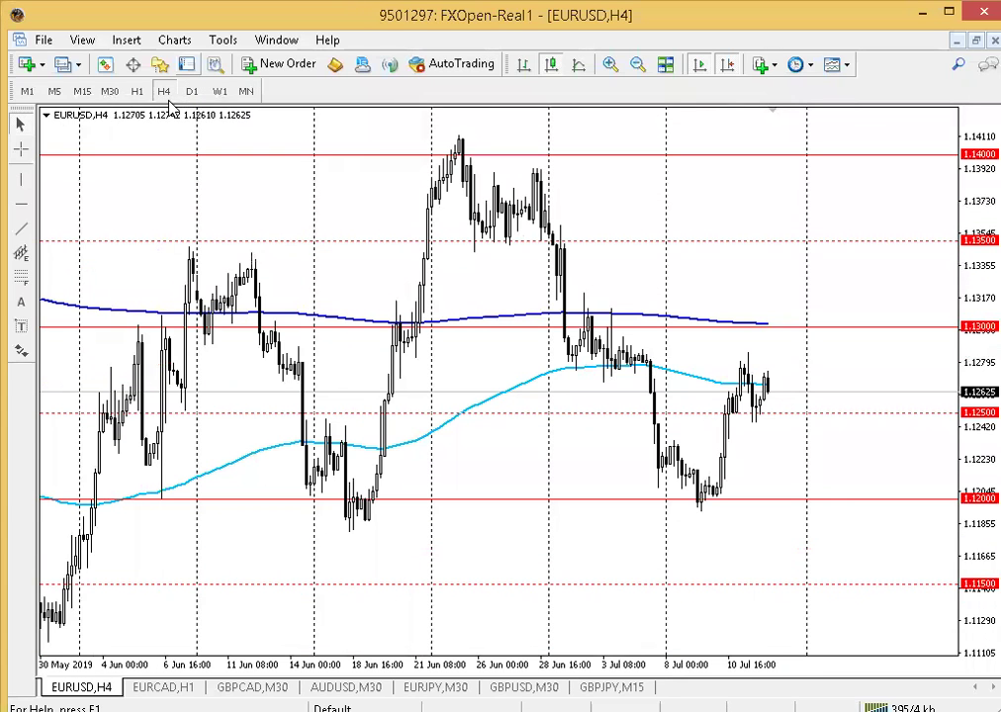
pyautogui.click(639, 65)
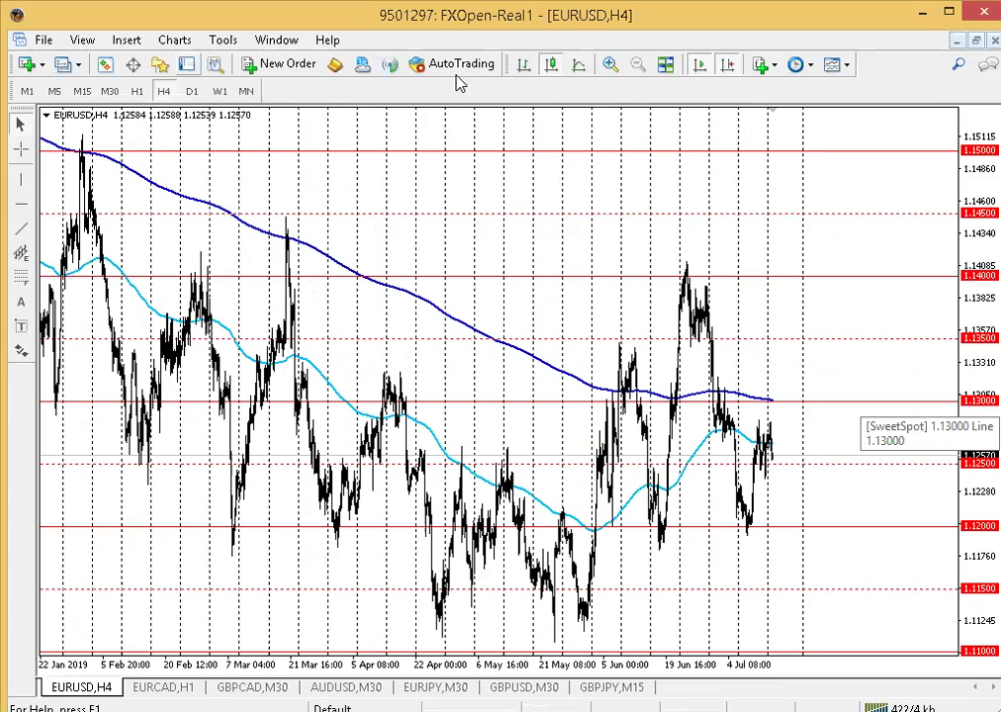
pyautogui.click(192, 91)
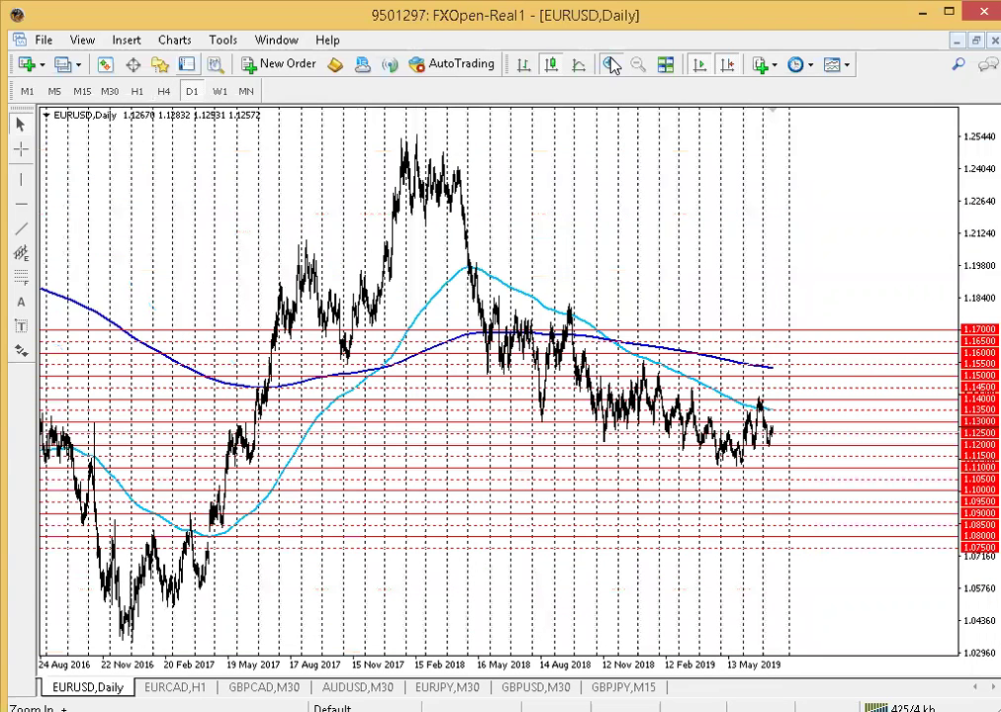
pyautogui.press('+')
pyautogui.press('+')
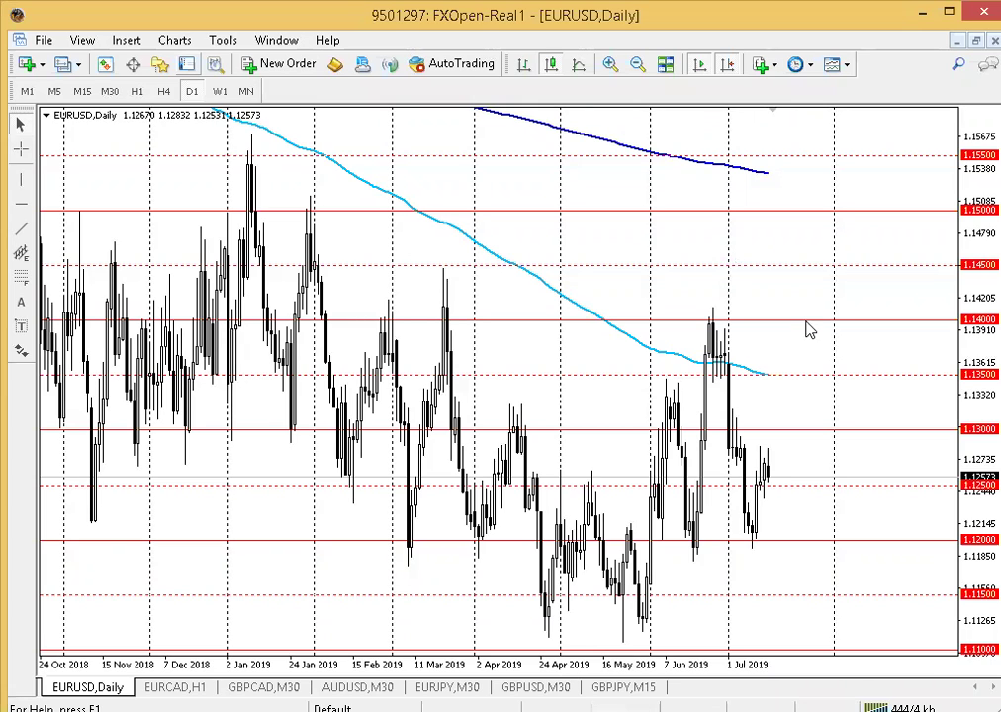
# Draw a rising trendline on the EURUSD H4 chart from the latest candles up to the 1.13000 level.
pyautogui.click(167, 92)
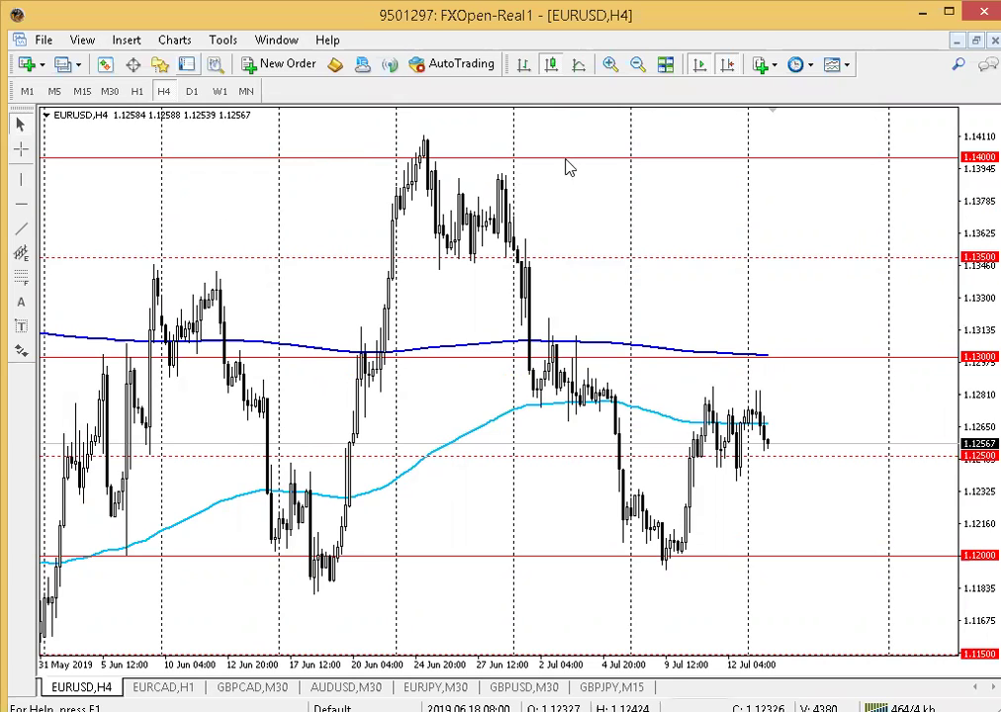
pyautogui.click(20, 229)
pyautogui.moveTo(764, 427); pyautogui.dragTo(791, 360)
pyautogui.click(22, 149)
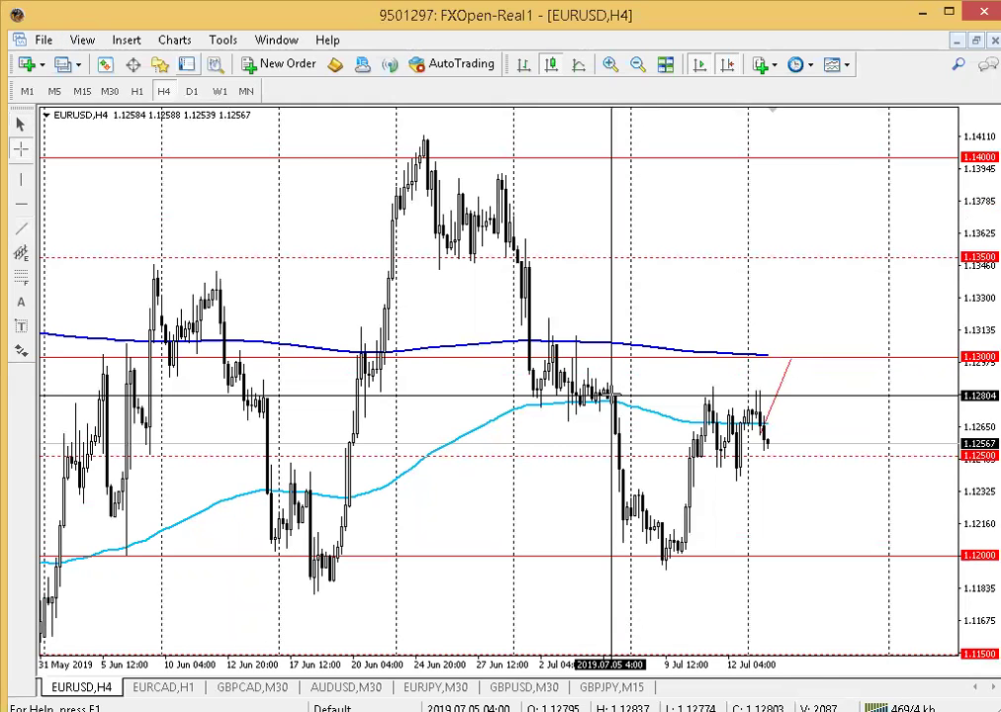
pyautogui.moveTo(780, 452); pyautogui.dragTo(781, 448)
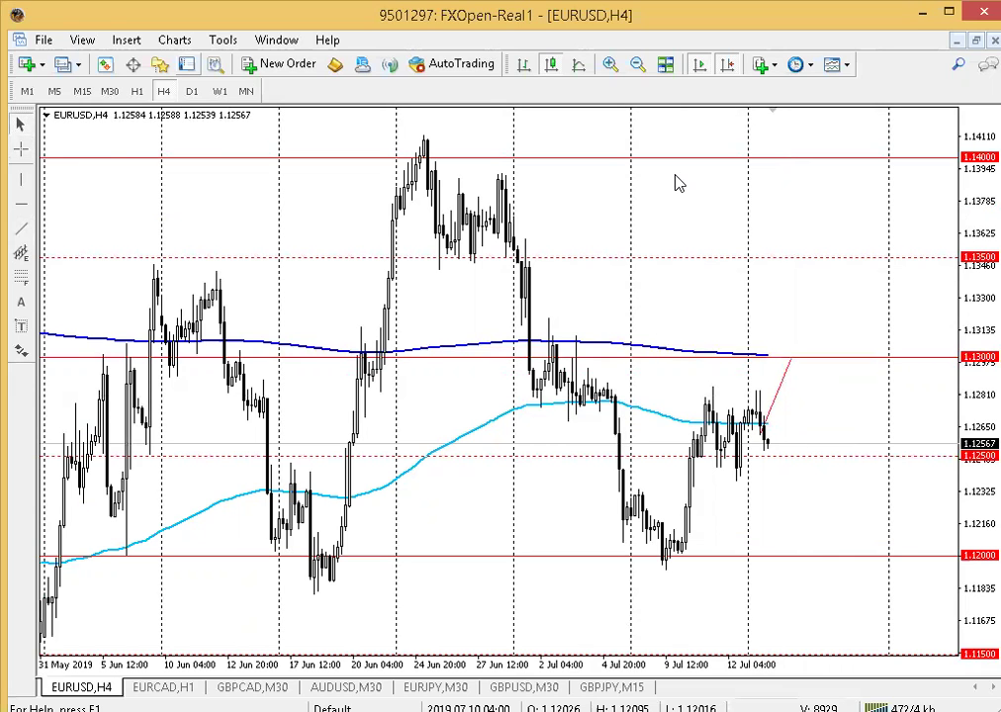
# Draw a falling trendline on the EURUSD H4 chart from the 1.13000 level down to 1.11000.
pyautogui.click(638, 66)
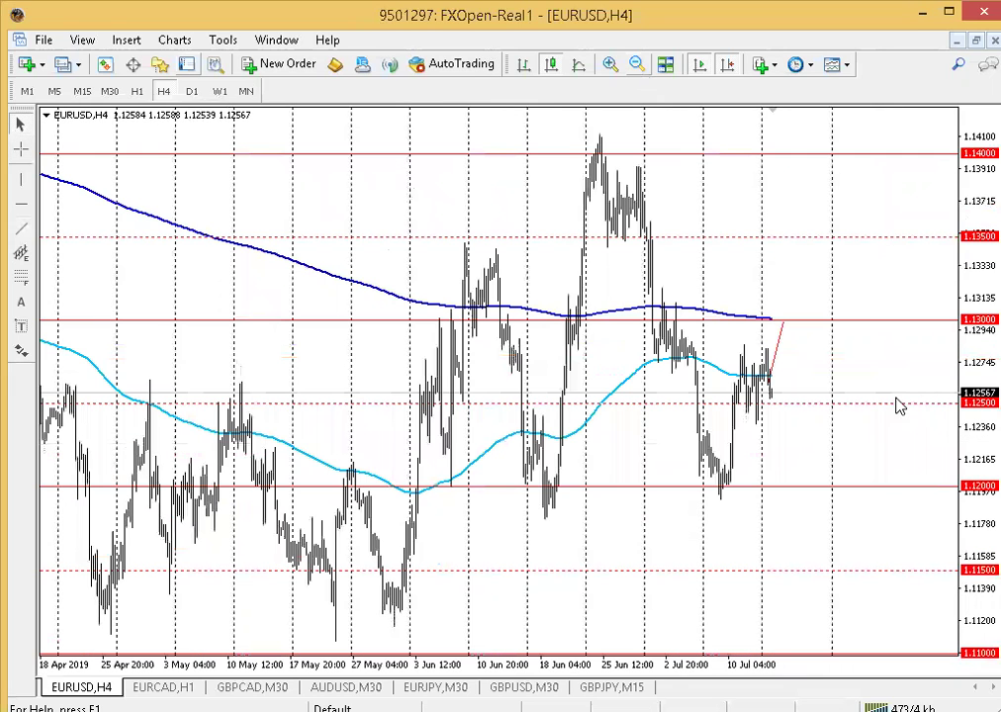
pyautogui.press('-')
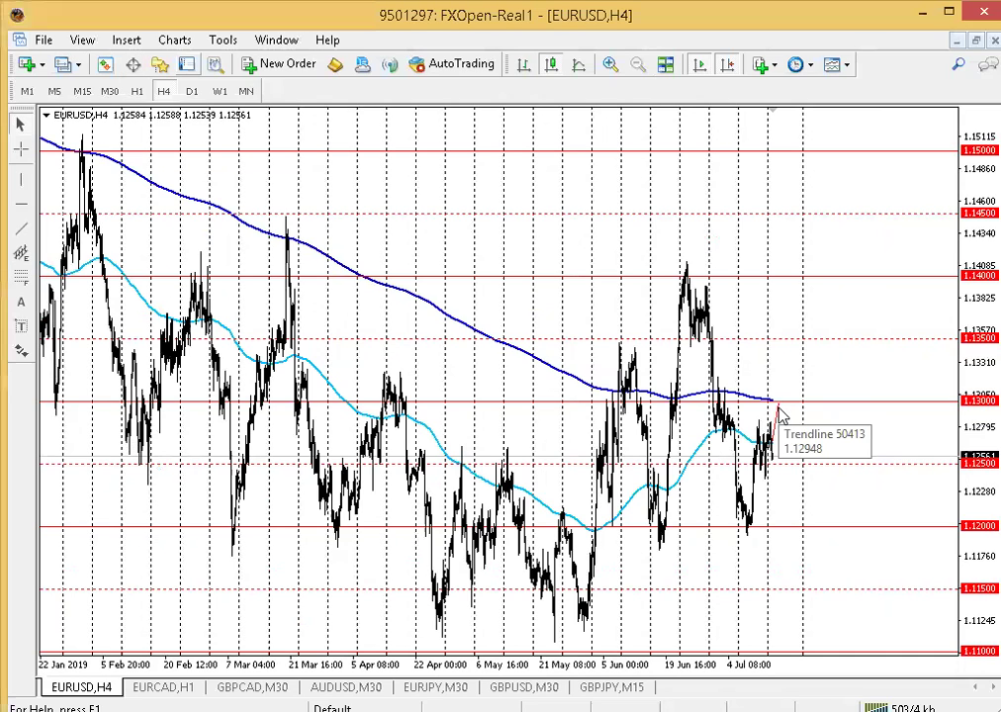
pyautogui.click(21, 227)
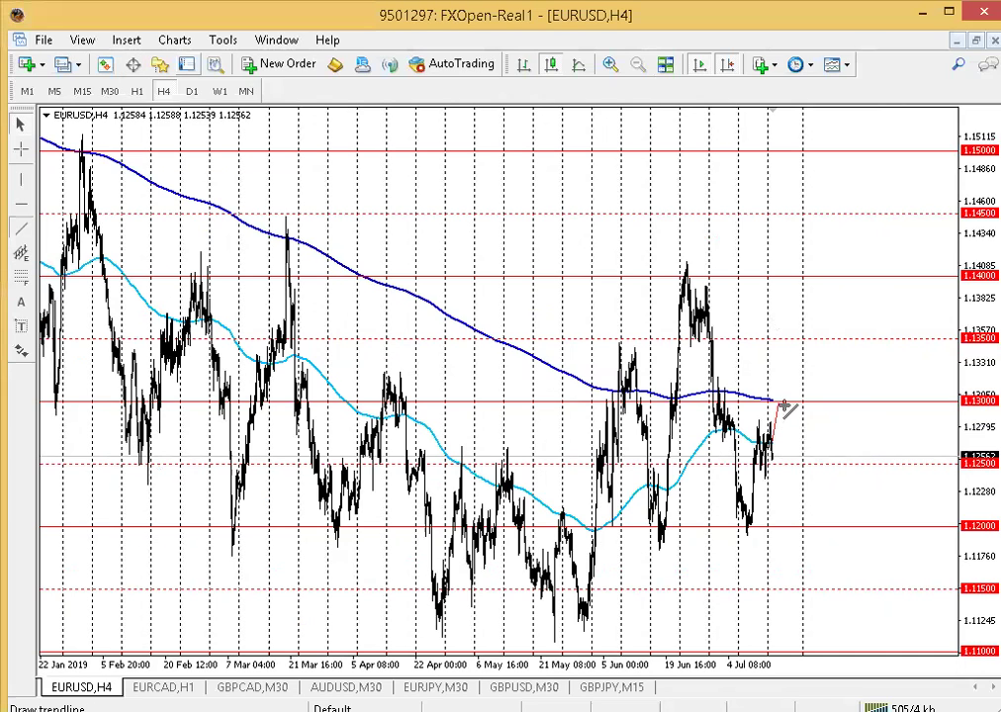
pyautogui.moveTo(782, 404)
pyautogui.mouseDown()
pyautogui.moveTo(835, 512)
pyautogui.moveTo(852, 653)
pyautogui.mouseUp()
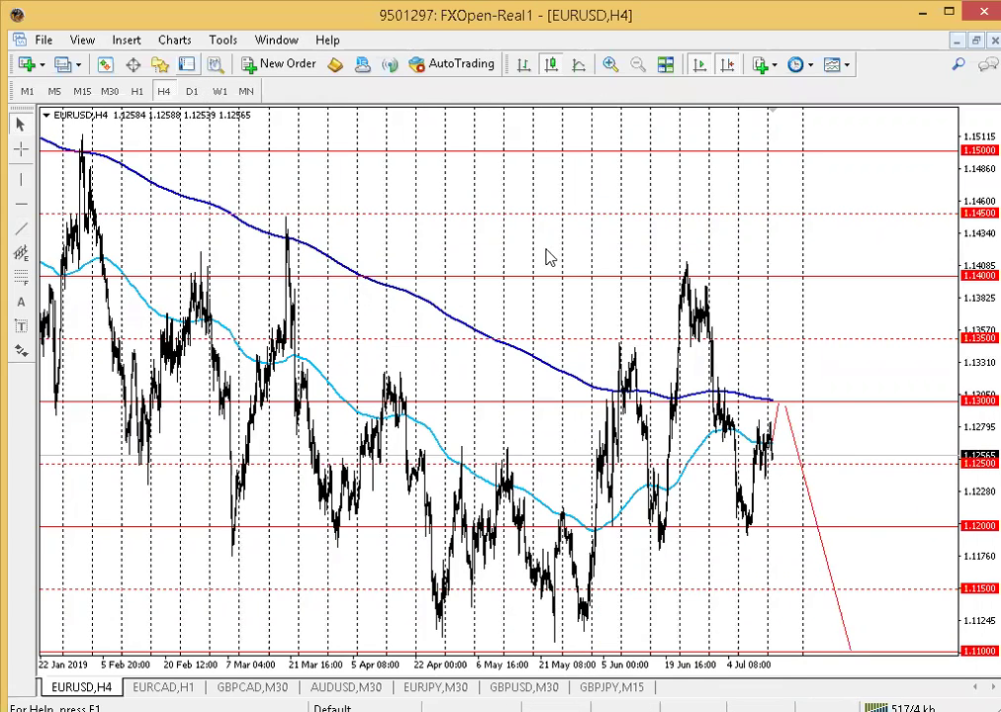
# Show EURUSD on the daily timeframe and examine the two projected trendlines against a wider price range.
pyautogui.write('D1')
pyautogui.press('Return')
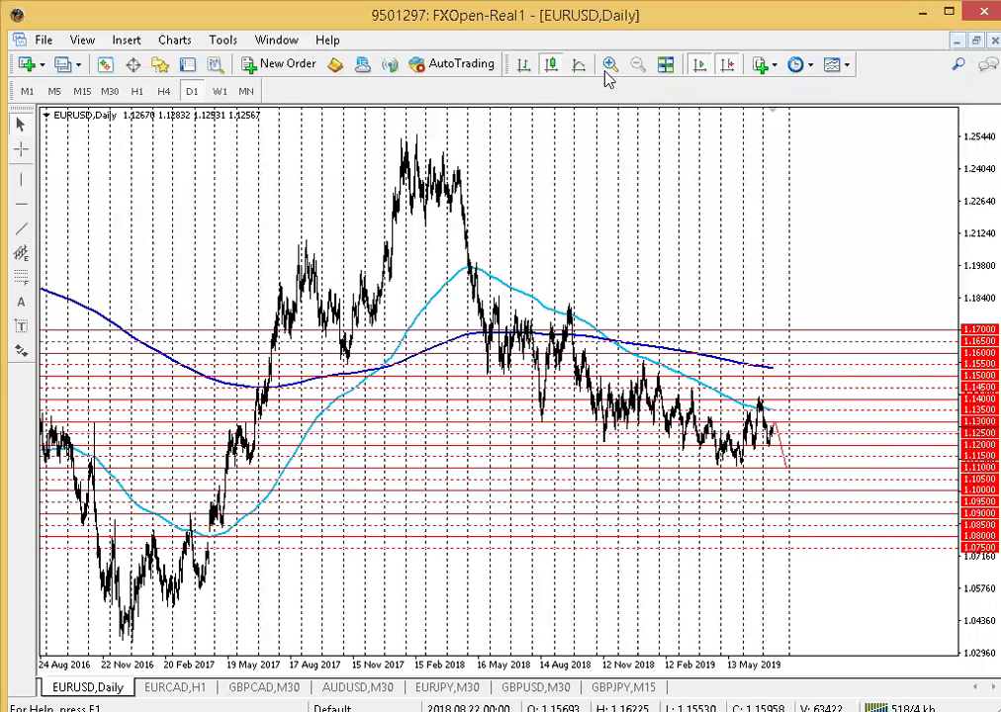
pyautogui.press('+')
pyautogui.press('+')
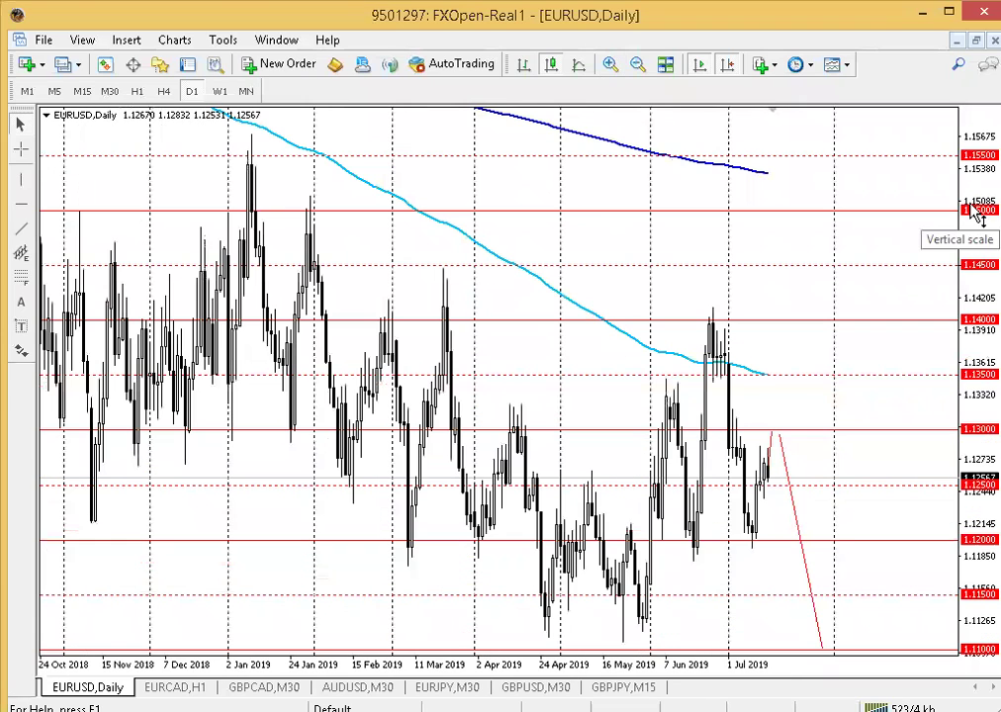
pyautogui.moveTo(976, 248); pyautogui.dragTo(974, 257)
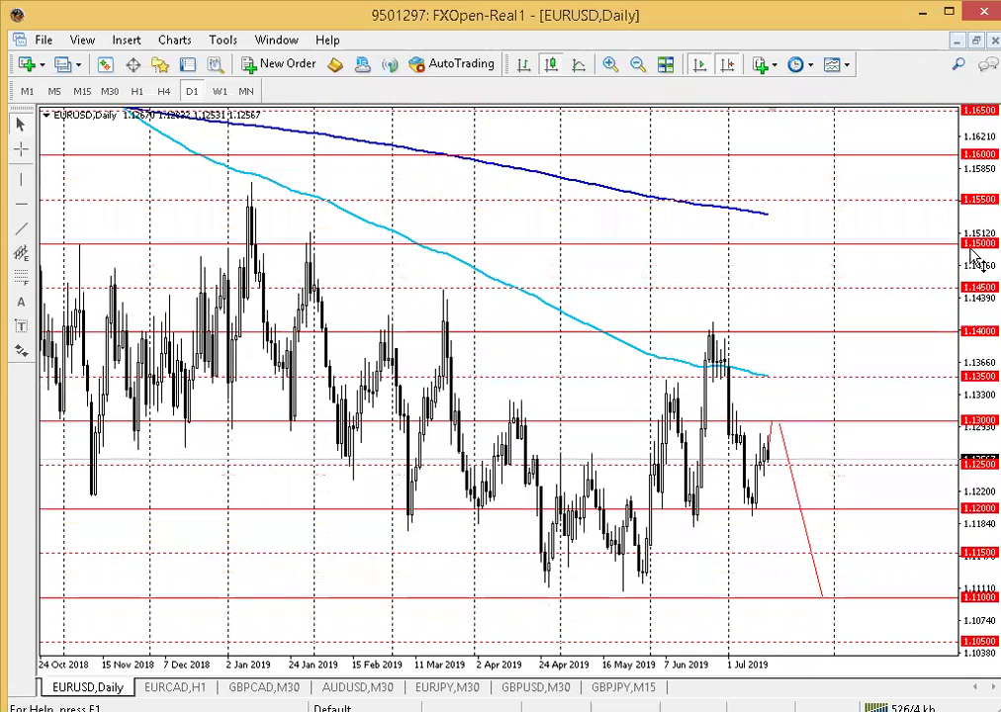
# Place a horizontal line at about 1.0002 on the long-term EURUSD daily chart.
pyautogui.click(634, 77)
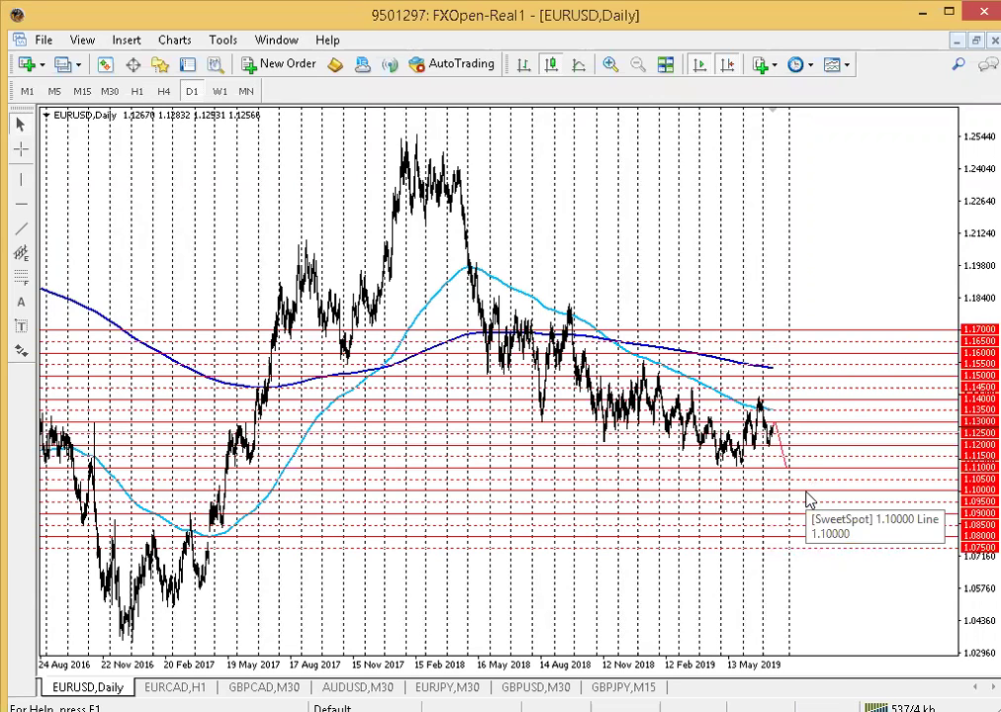
pyautogui.moveTo(968, 506); pyautogui.dragTo(976, 565)
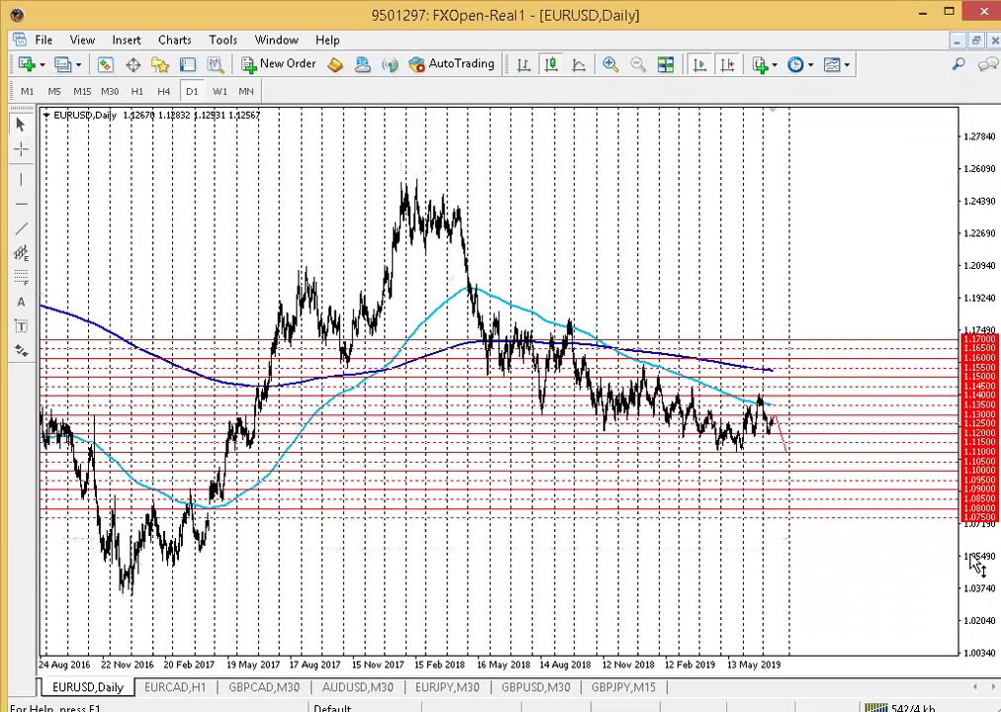
pyautogui.click(21, 203)
pyautogui.moveTo(507, 615); pyautogui.dragTo(510, 627)
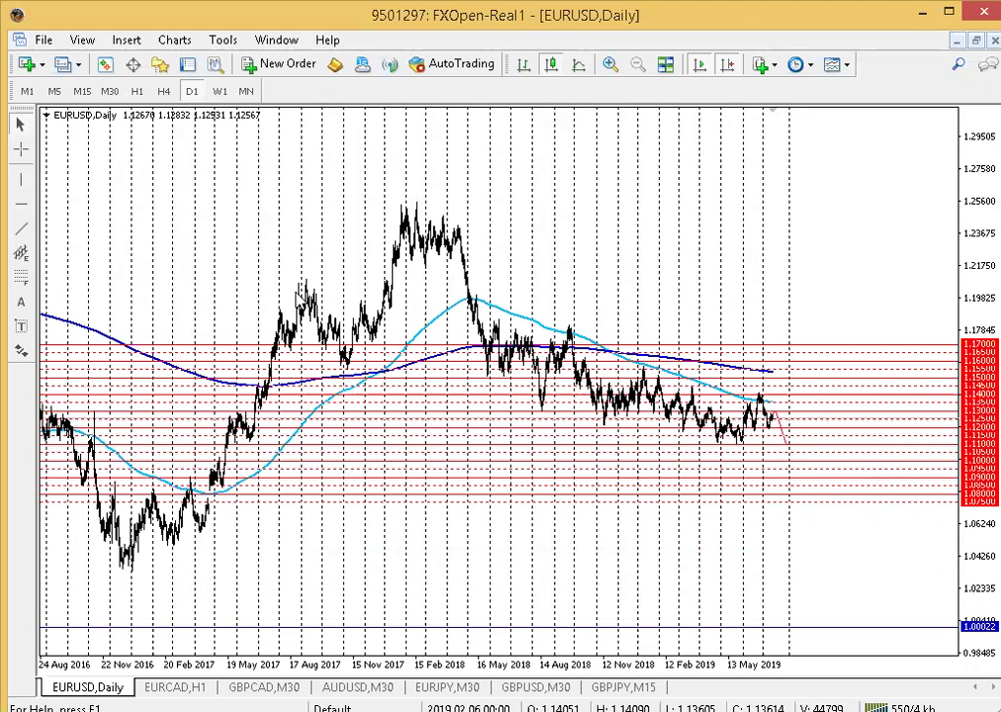
# Switch to the EURCAD chart and review its price action on the weekly and daily timeframes.
pyautogui.hotkey('ctrl', 'F6')
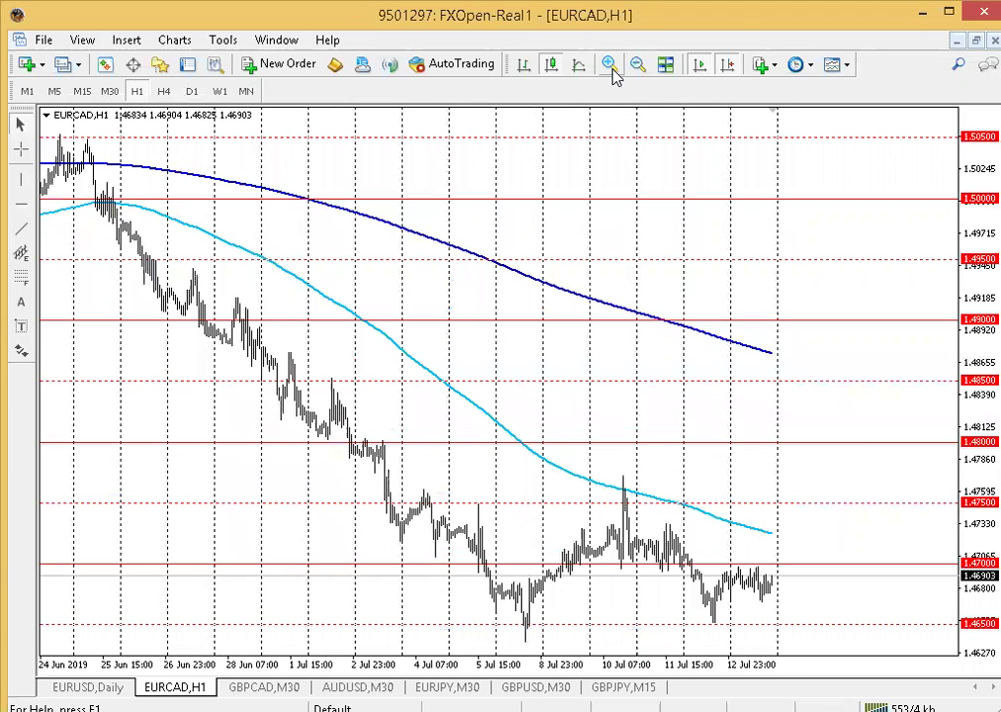
pyautogui.press('+')
pyautogui.click(166, 91)
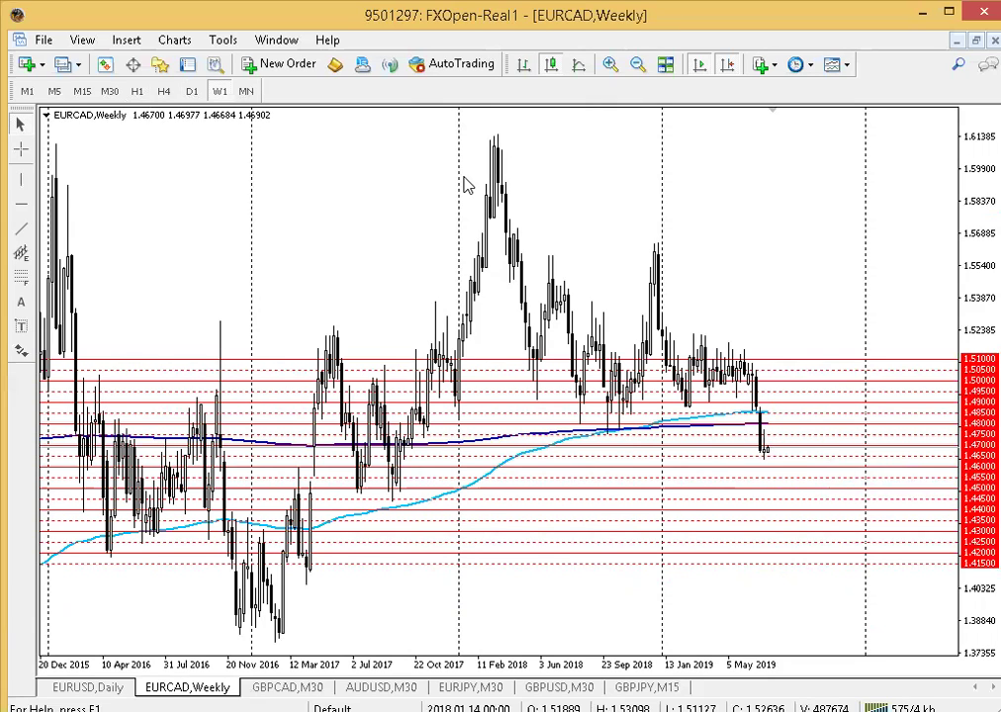
pyautogui.click(192, 91)
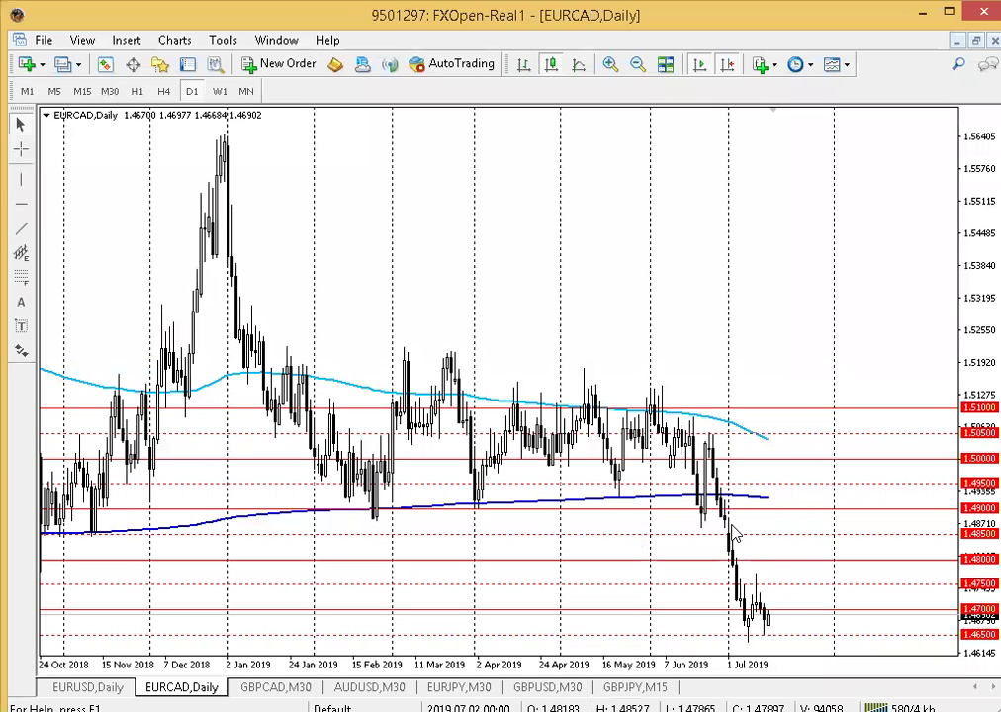
# Draw a flat trendline on the EURCAD H4 chart from the June low just above 1.48500 to beyond the latest candles.
pyautogui.click(163, 91)
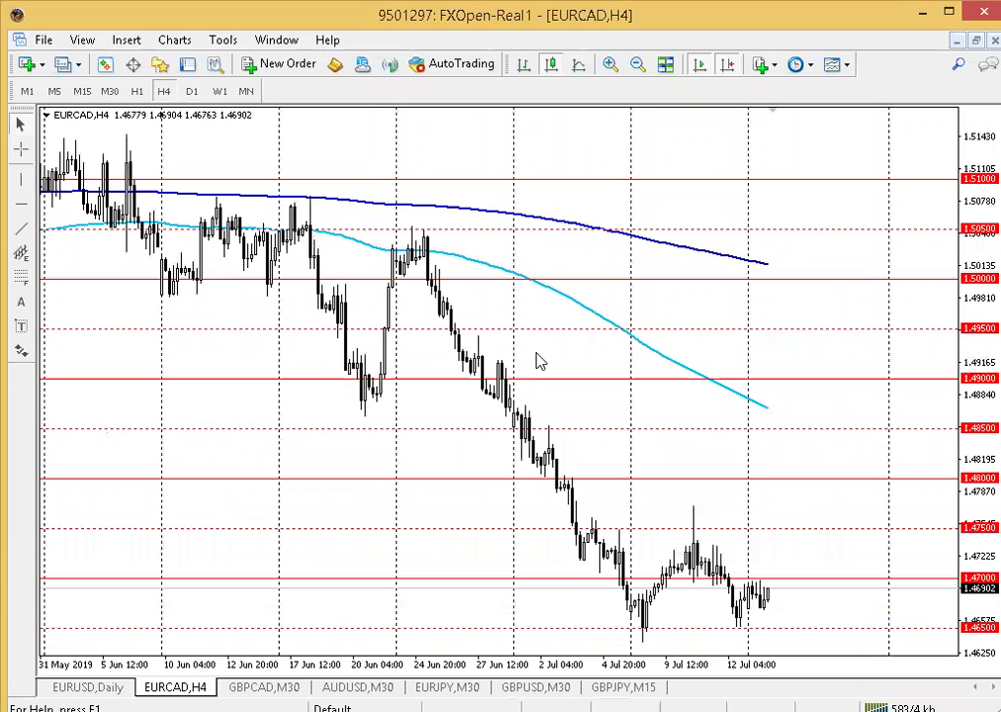
pyautogui.click(26, 230)
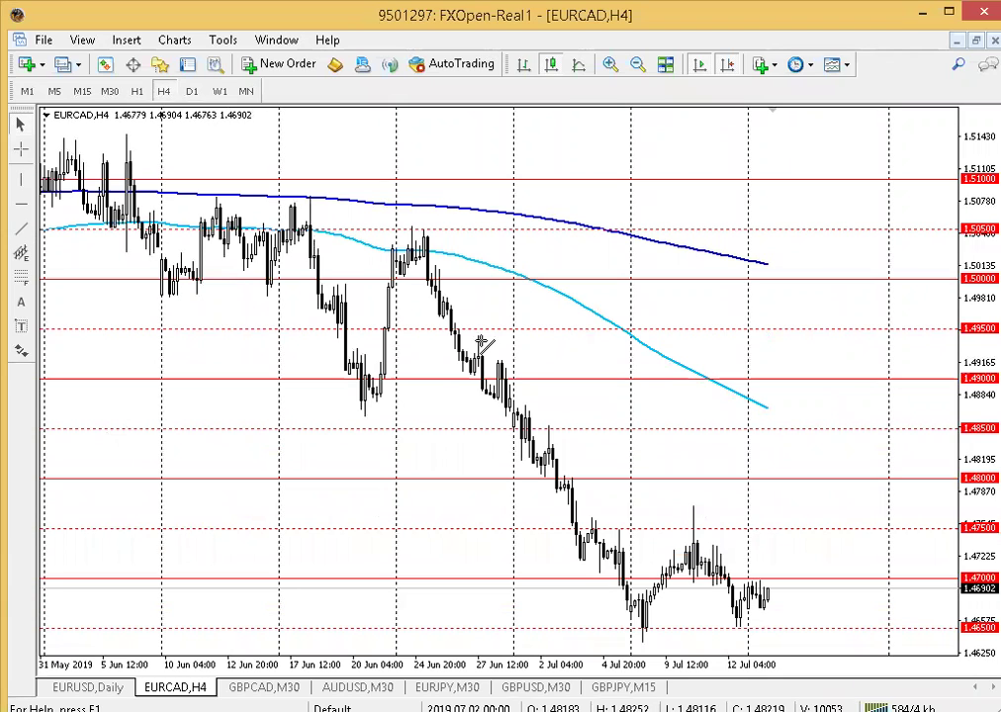
pyautogui.moveTo(366, 414); pyautogui.dragTo(896, 415)
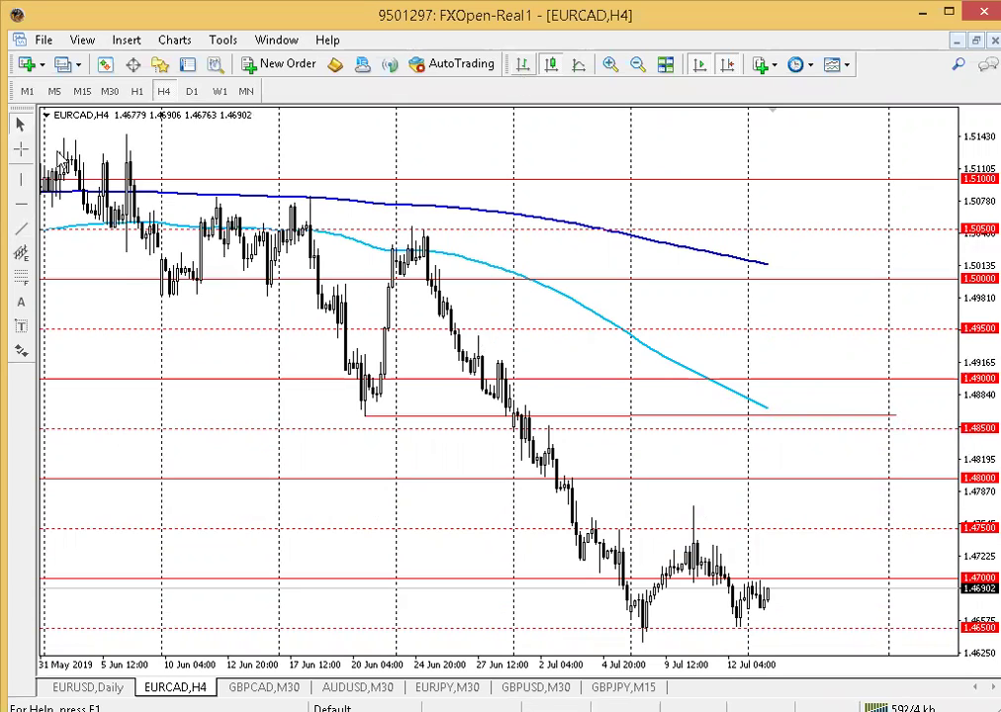
# Examine the EURCAD decline relative to the drawn line on the long-range H4 chart and the H1 chart.
pyautogui.click(638, 64)
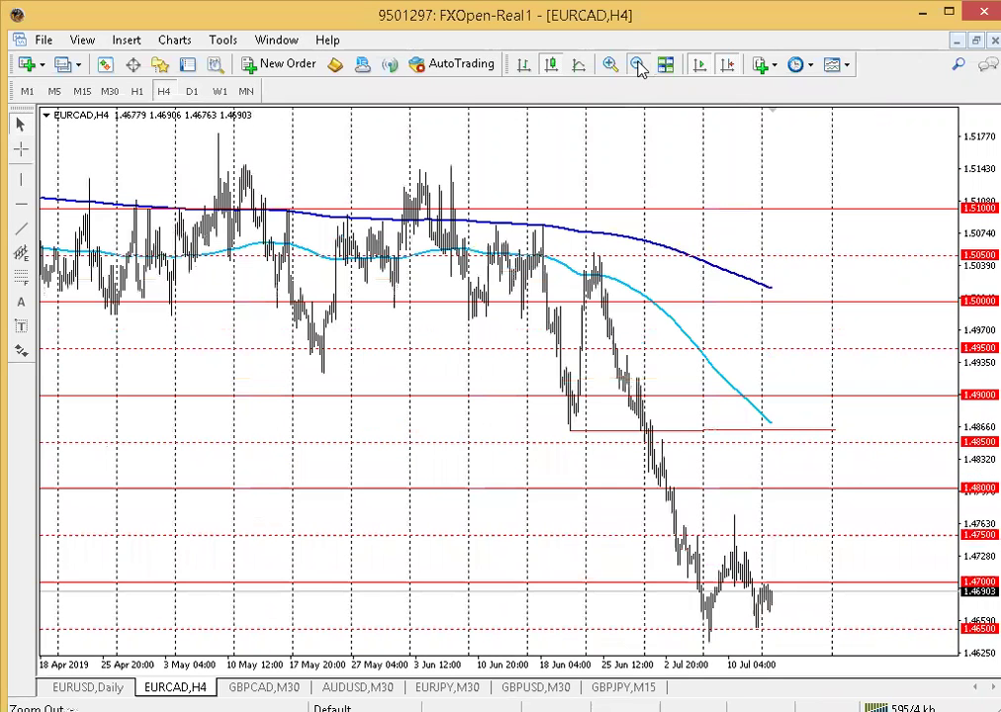
pyautogui.click(638, 65)
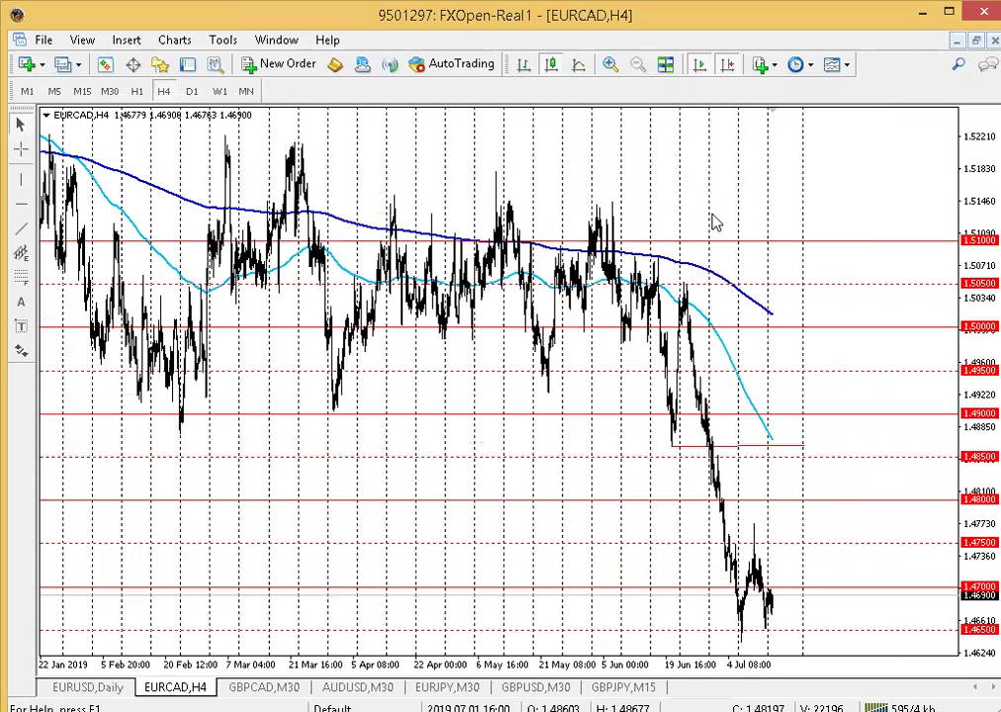
pyautogui.click(150, 89)
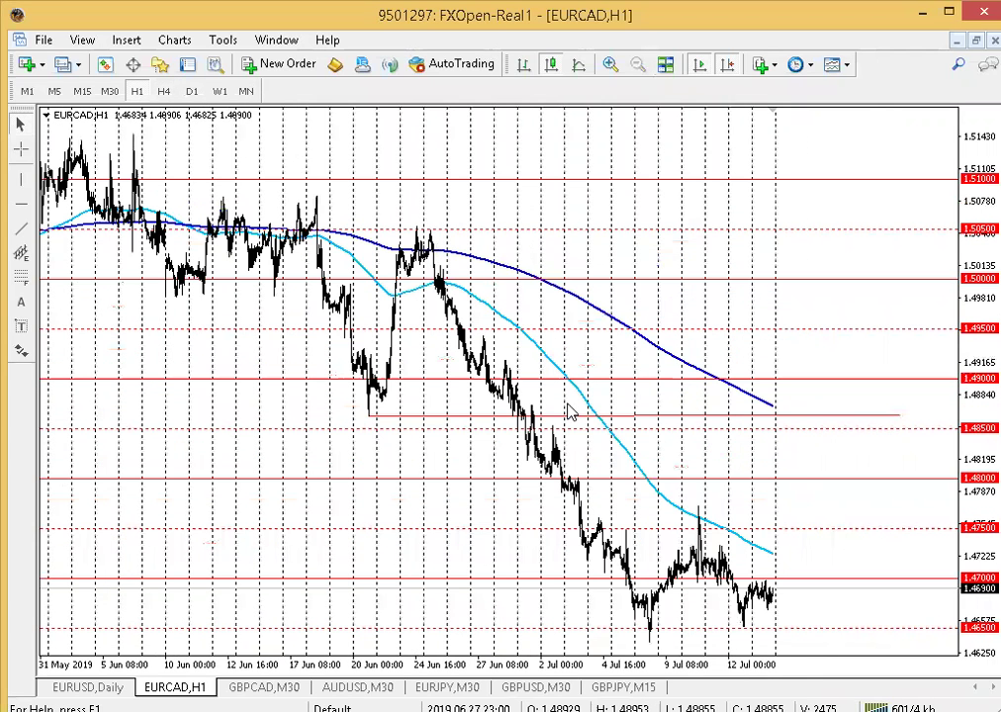
pyautogui.click(610, 69)
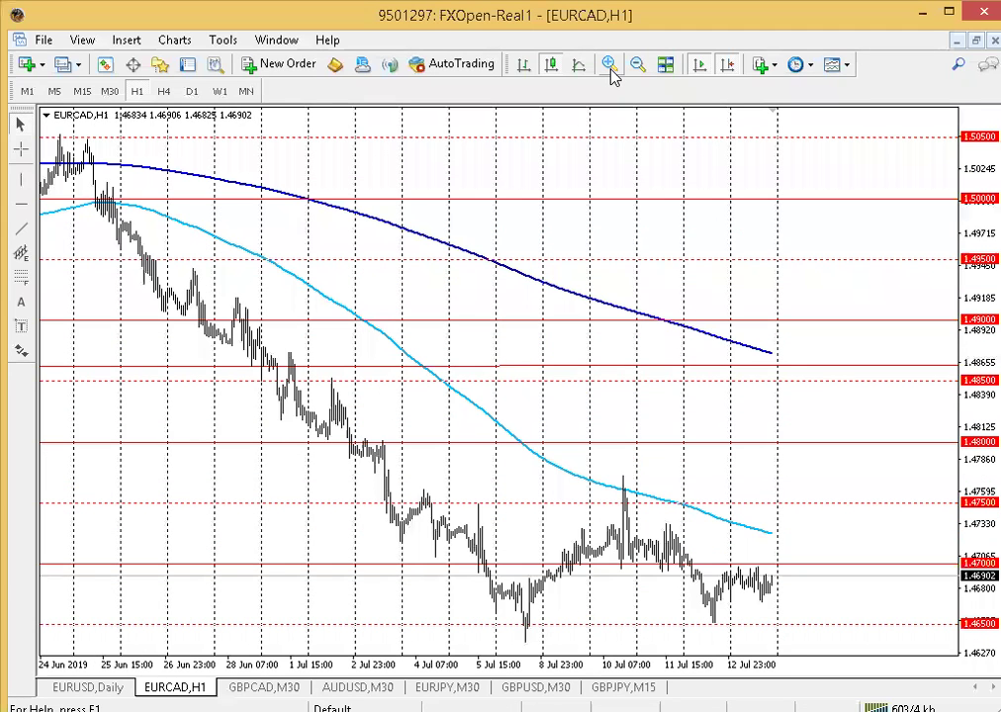
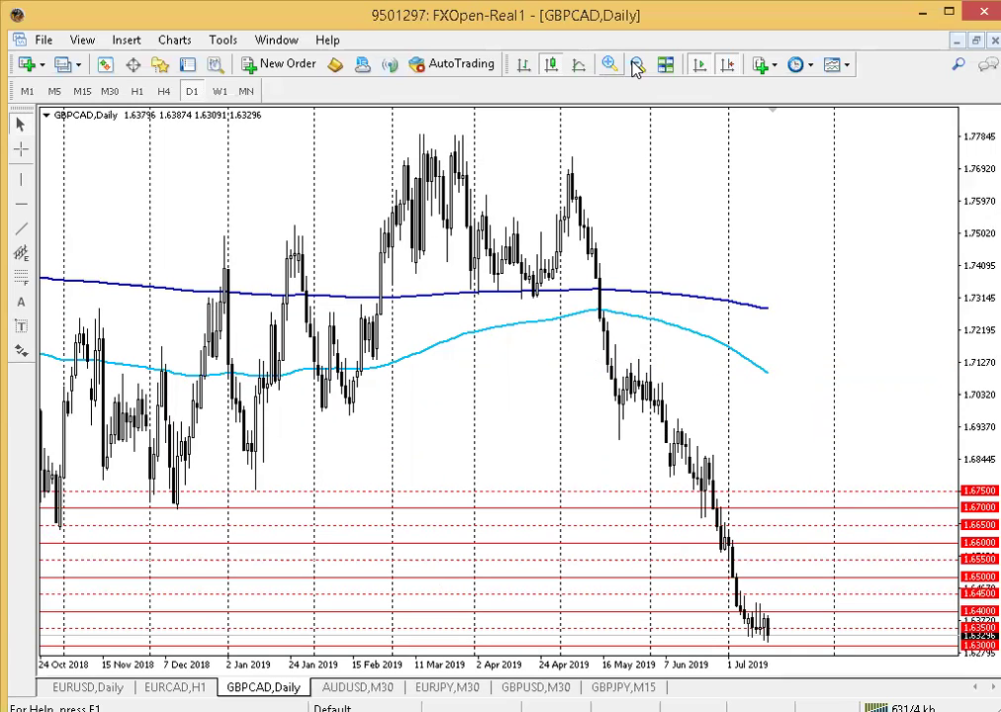
# Examine GBPCAD over several years on the daily chart and its latest candles up close on H4.
pyautogui.click(637, 65)
pyautogui.click(637, 65)
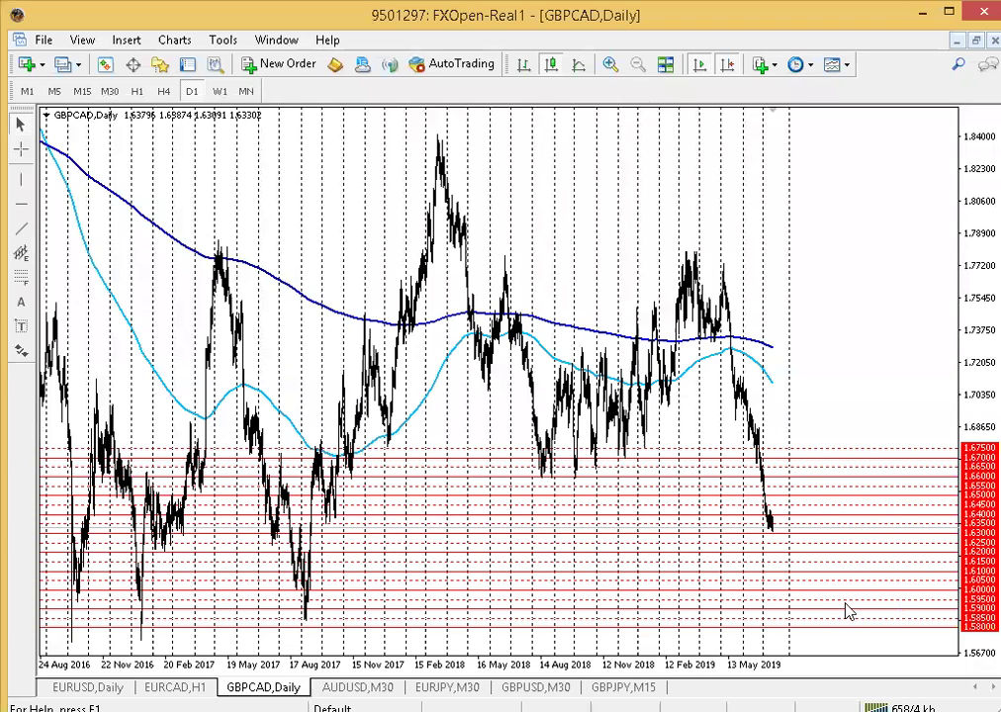
pyautogui.click(168, 91)
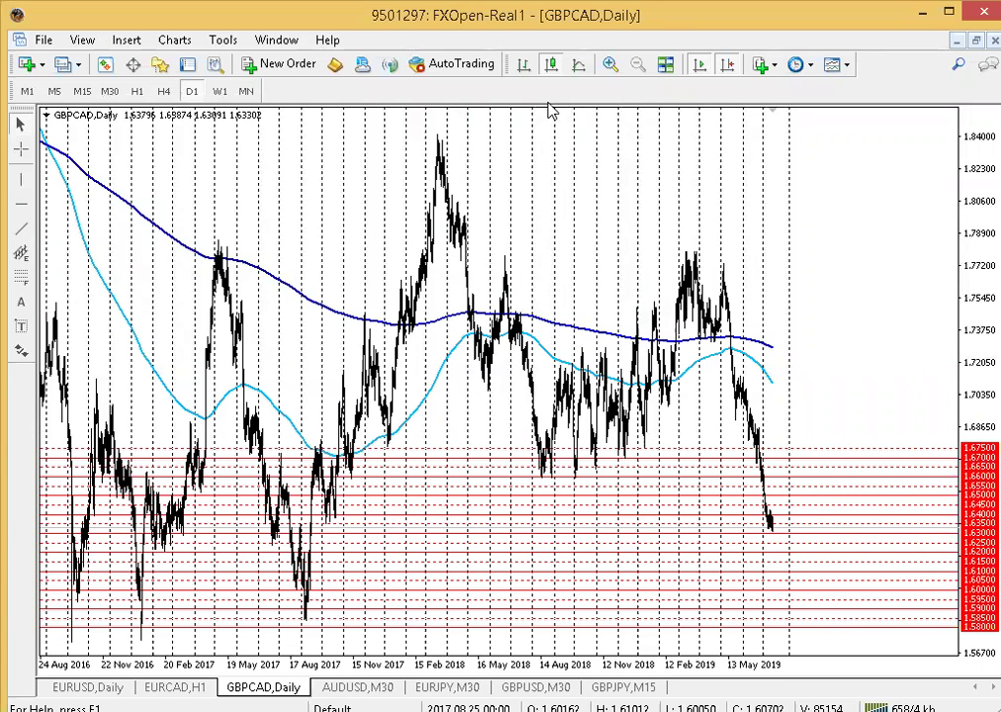
pyautogui.click(609, 64)
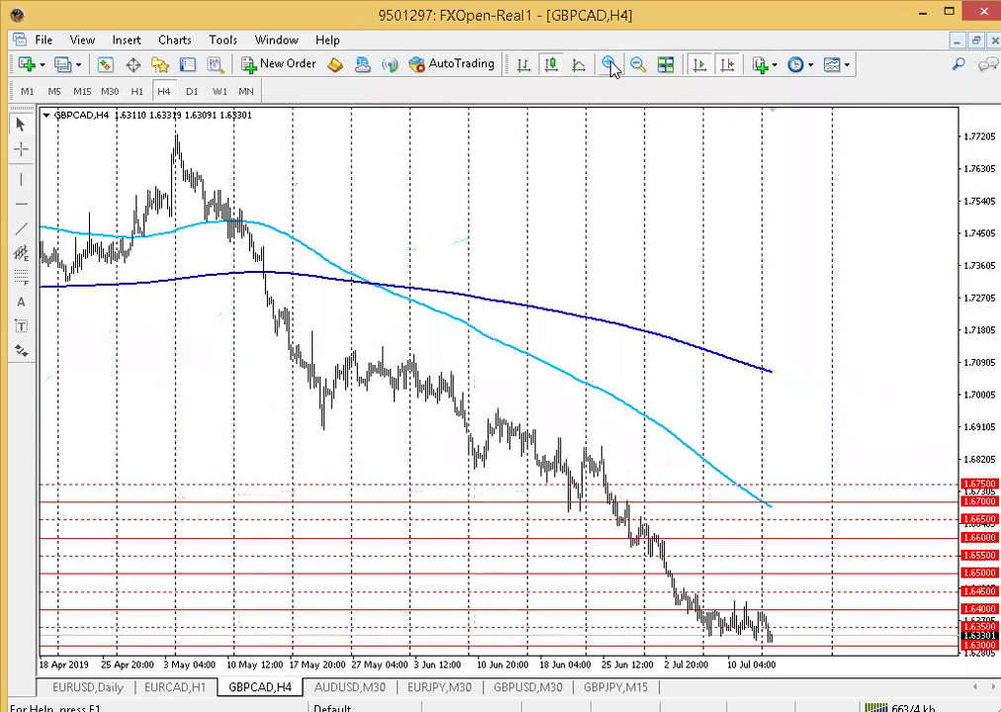
pyautogui.click(610, 64)
pyautogui.click(609, 65)
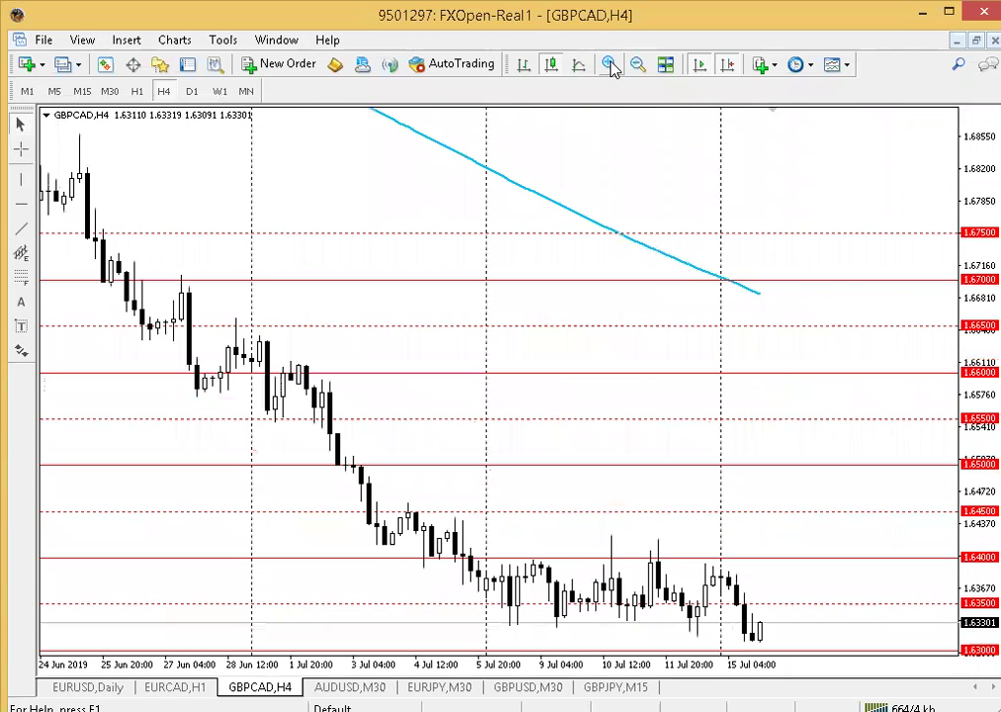
pyautogui.click(609, 64)
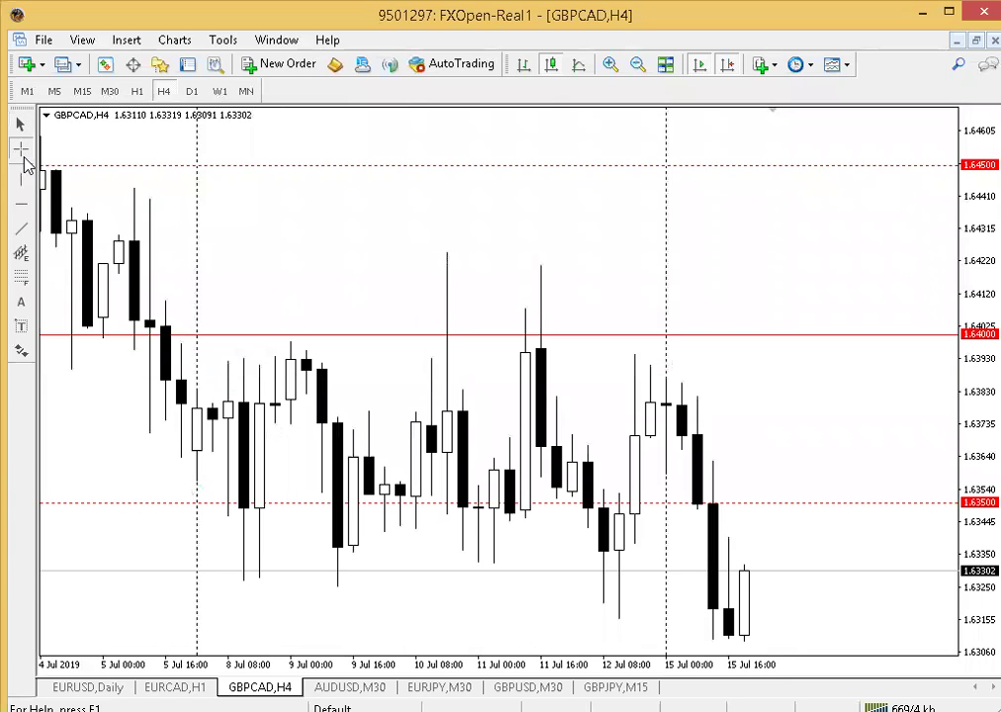
# Measure the GBPCAD H4 drop from the 1.64000 line on 11 July to the latest candle, and review the wider decline since June.
pyautogui.click(22, 150)
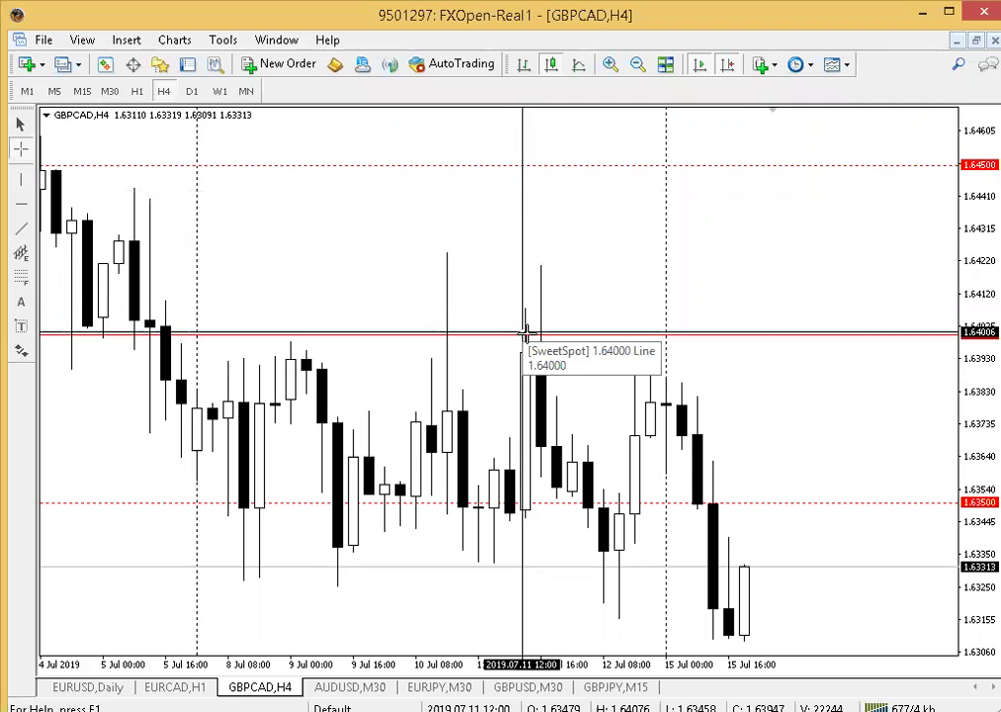
pyautogui.moveTo(656, 615); pyautogui.dragTo(740, 603)
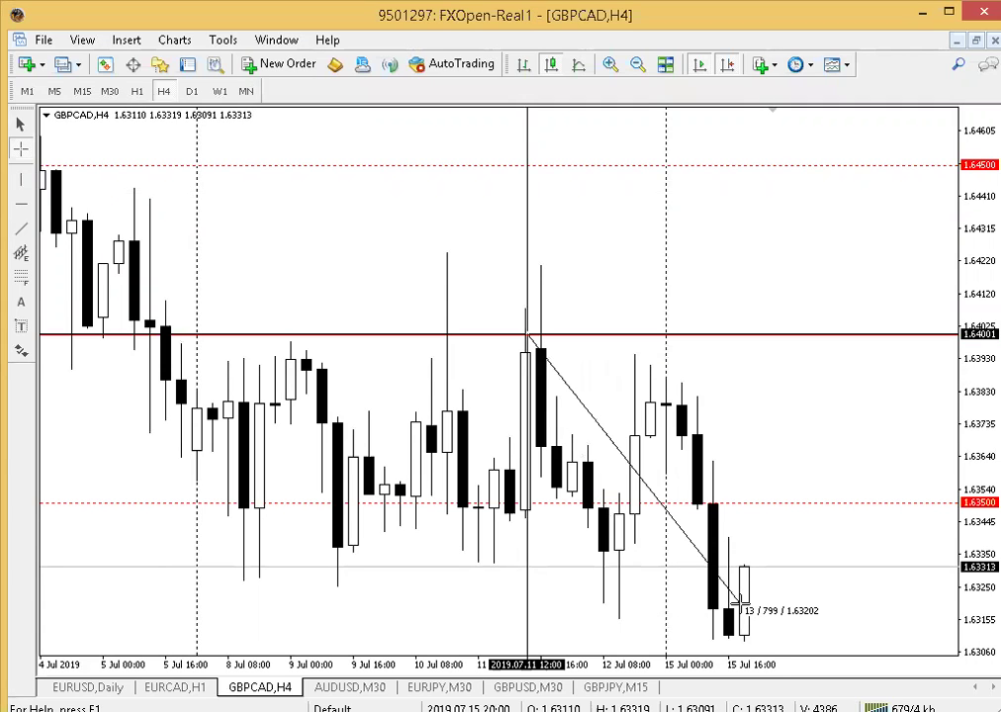
pyautogui.click(579, 496)
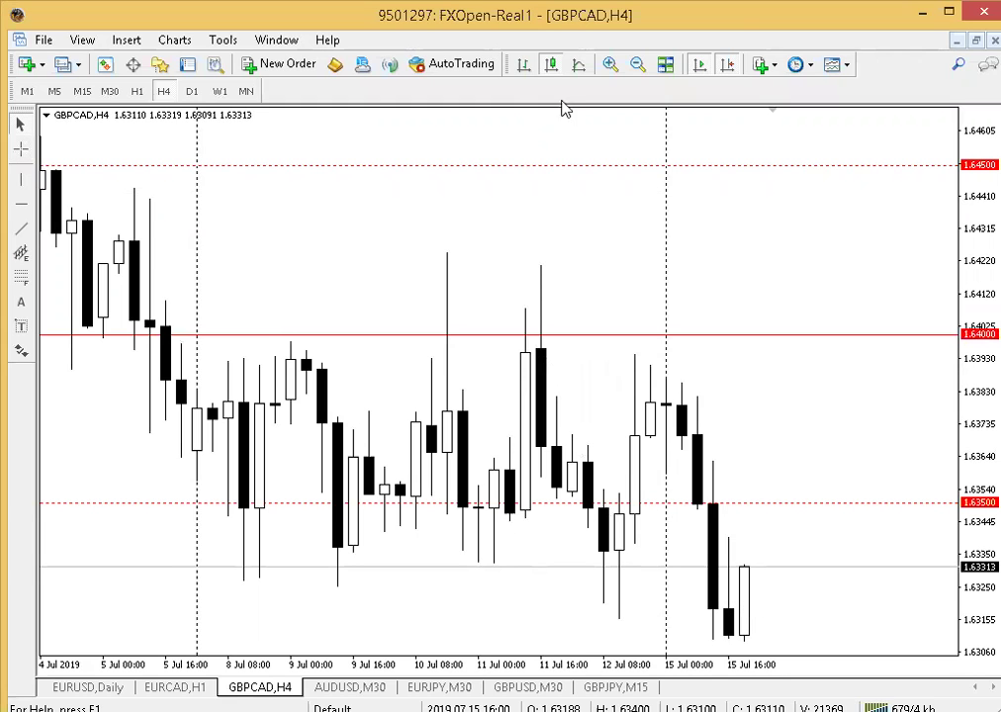
pyautogui.click(636, 70)
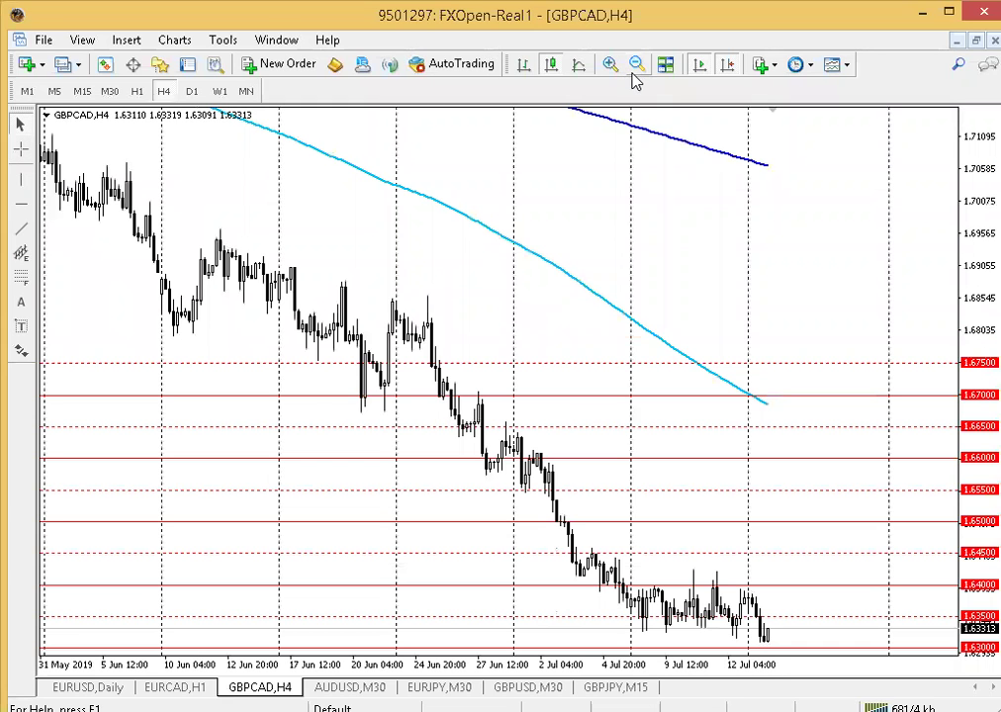
pyautogui.moveTo(976, 372); pyautogui.dragTo(974, 366)
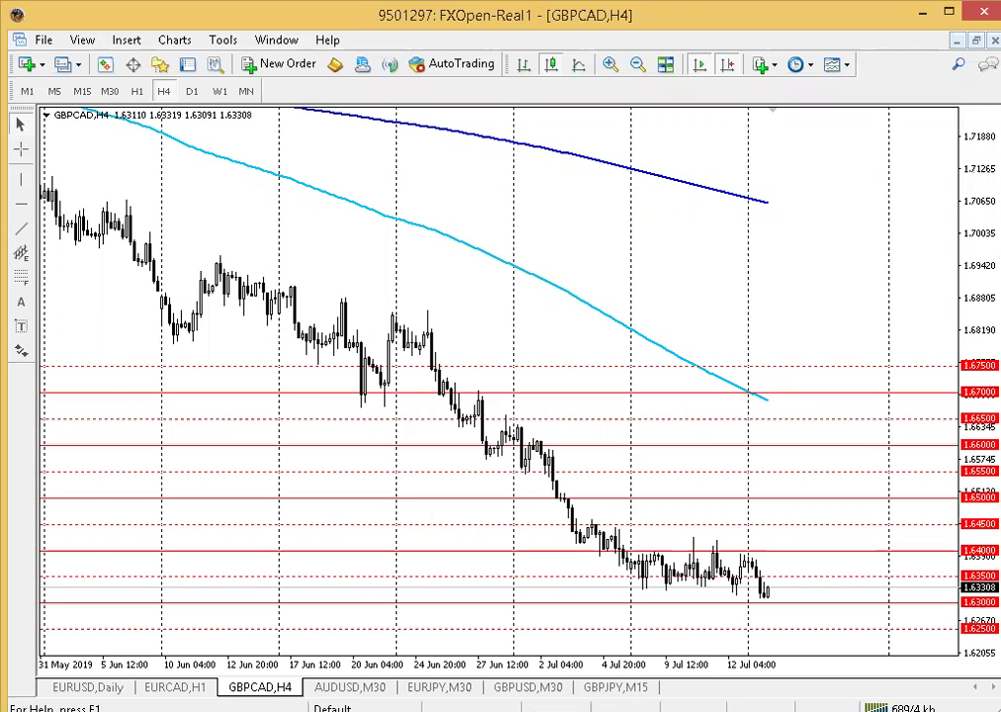
# Switch to the EURJPY M30 chart and place a horizontal line at about 121.439, just below the 121.500 level.
pyautogui.click(439, 686)
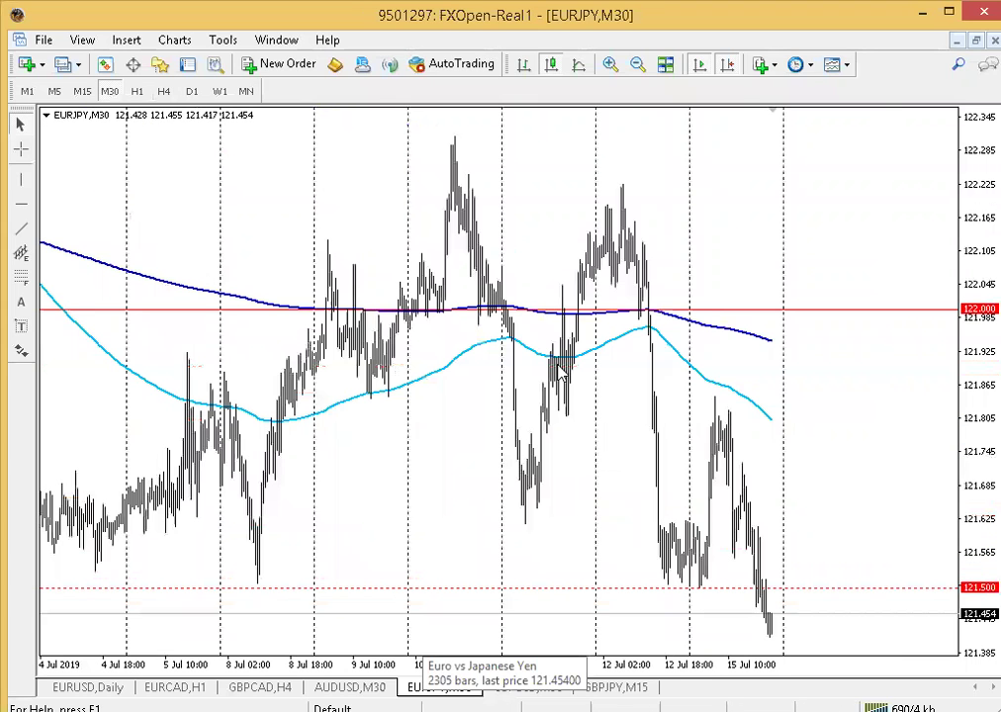
pyautogui.click(611, 65)
pyautogui.click(637, 66)
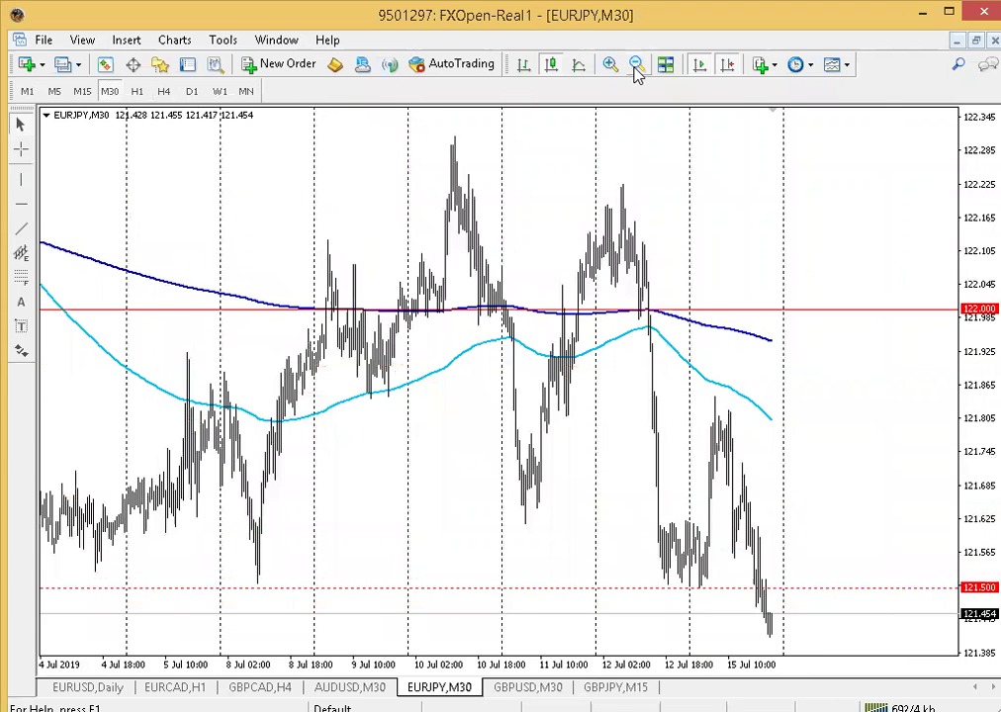
pyautogui.click(636, 66)
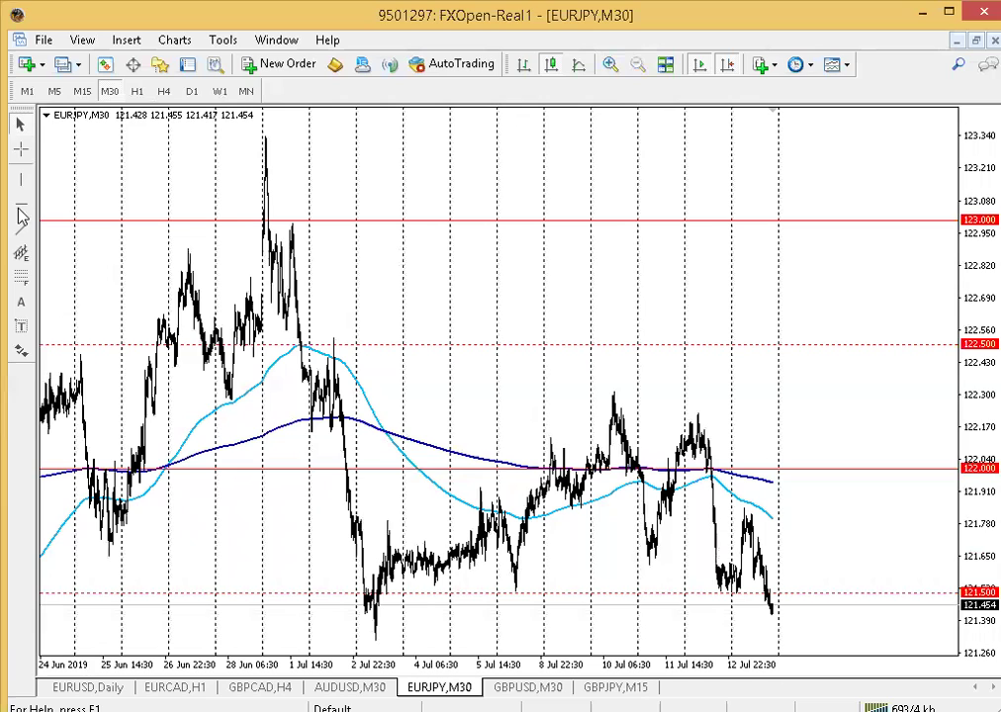
pyautogui.click(710, 625)
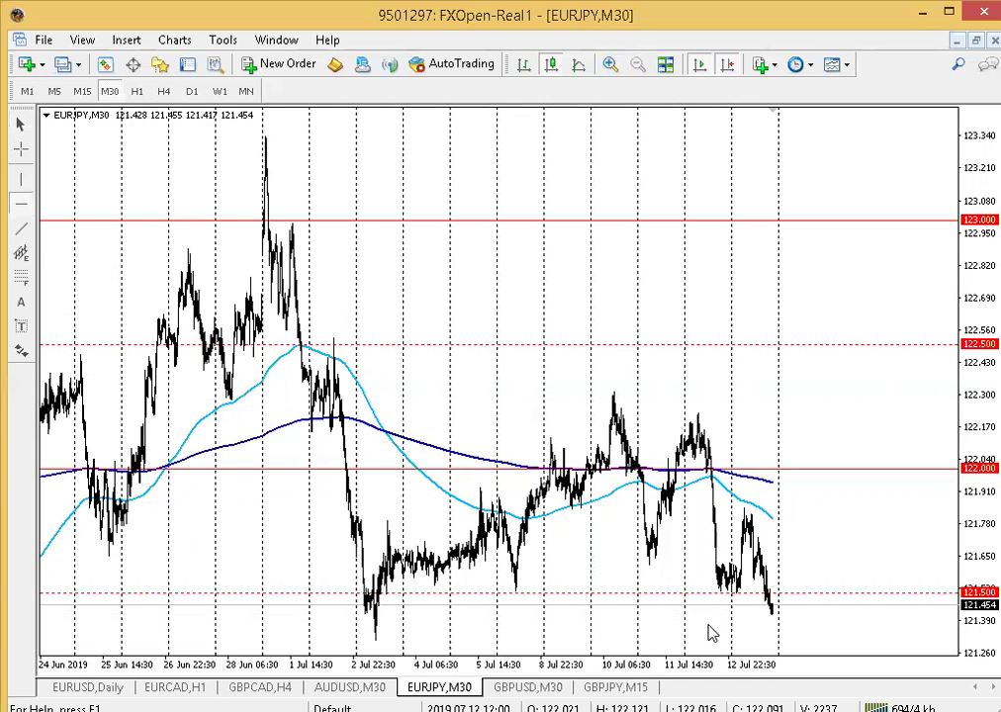
pyautogui.moveTo(709, 626); pyautogui.dragTo(715, 607)
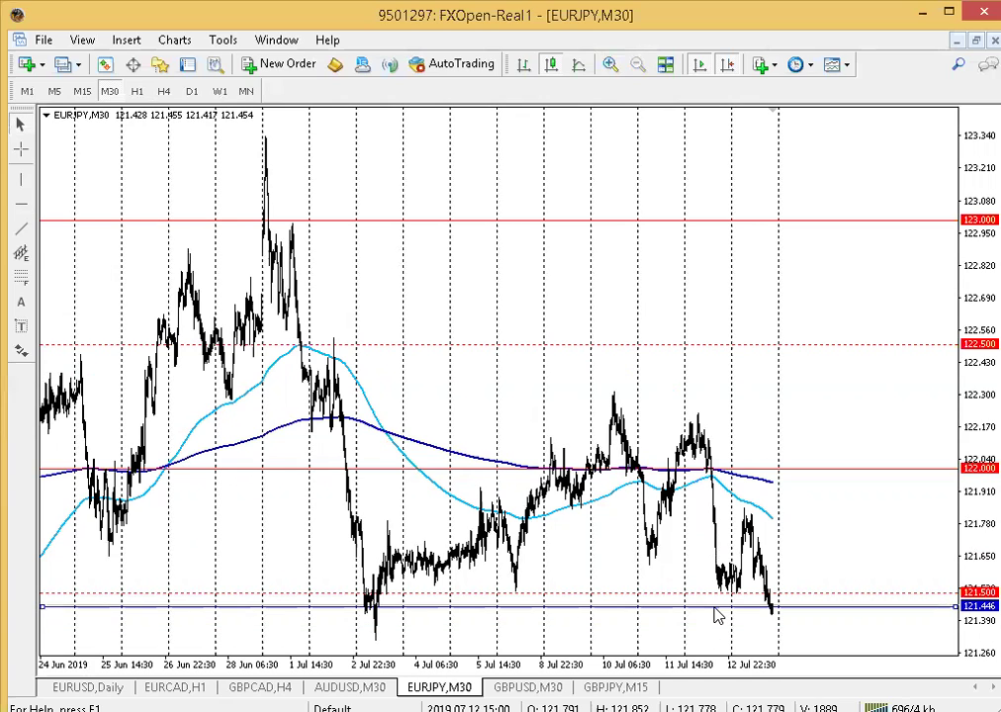
pyautogui.click(717, 618)
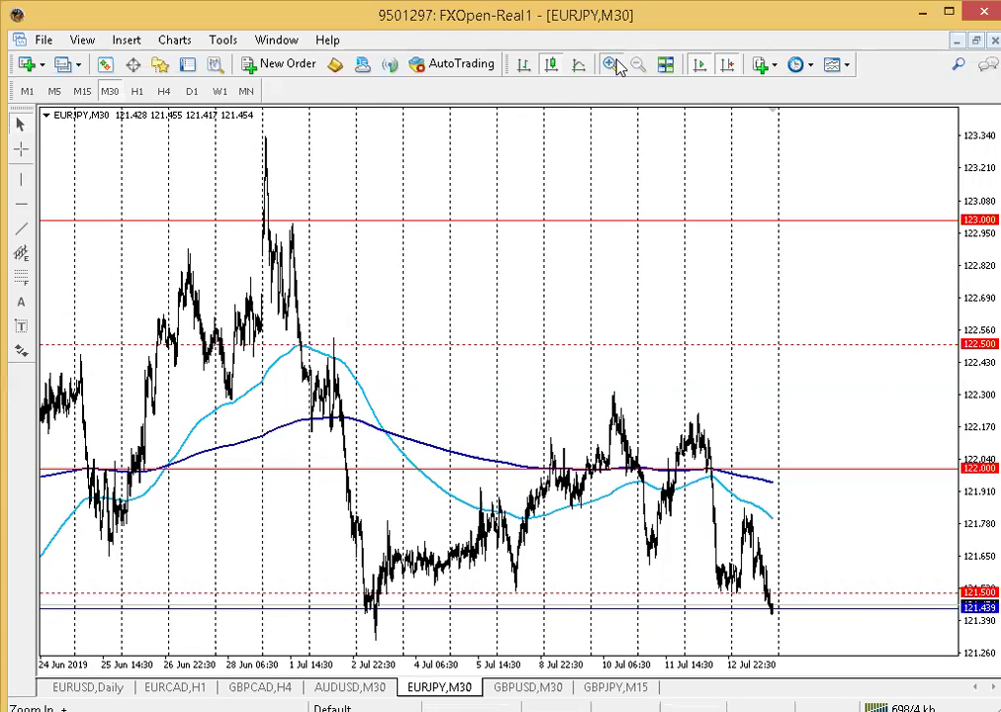
# Change the EURJPY chart to H1 and place a second horizontal line at about 122.215, near the July highs.
pyautogui.click(610, 64)
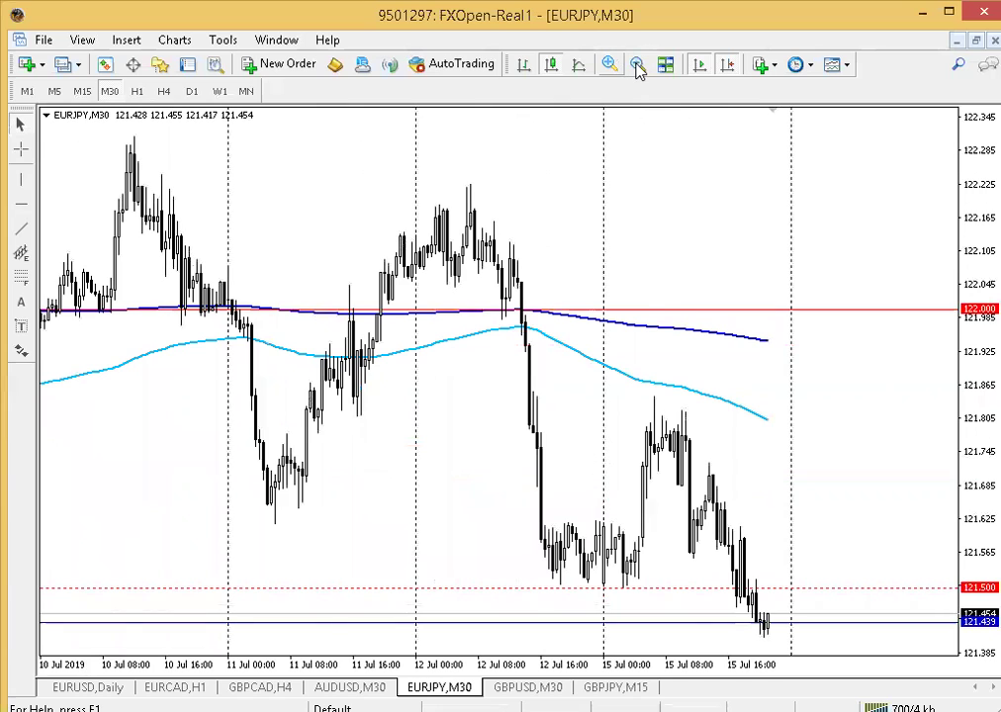
pyautogui.click(638, 64)
pyautogui.click(638, 65)
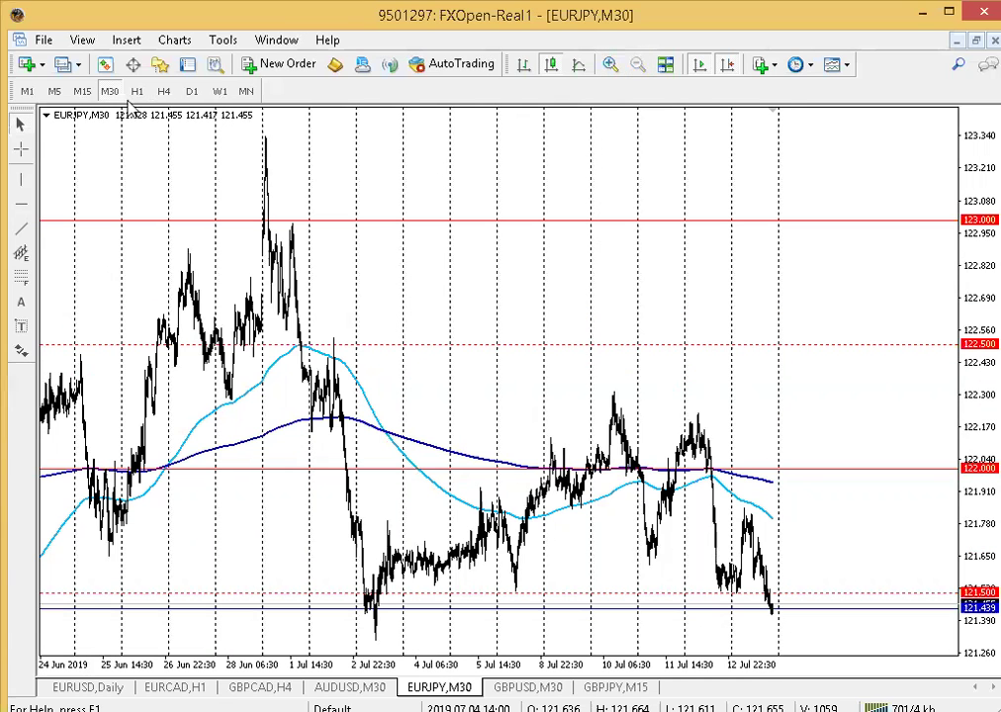
pyautogui.click(137, 91)
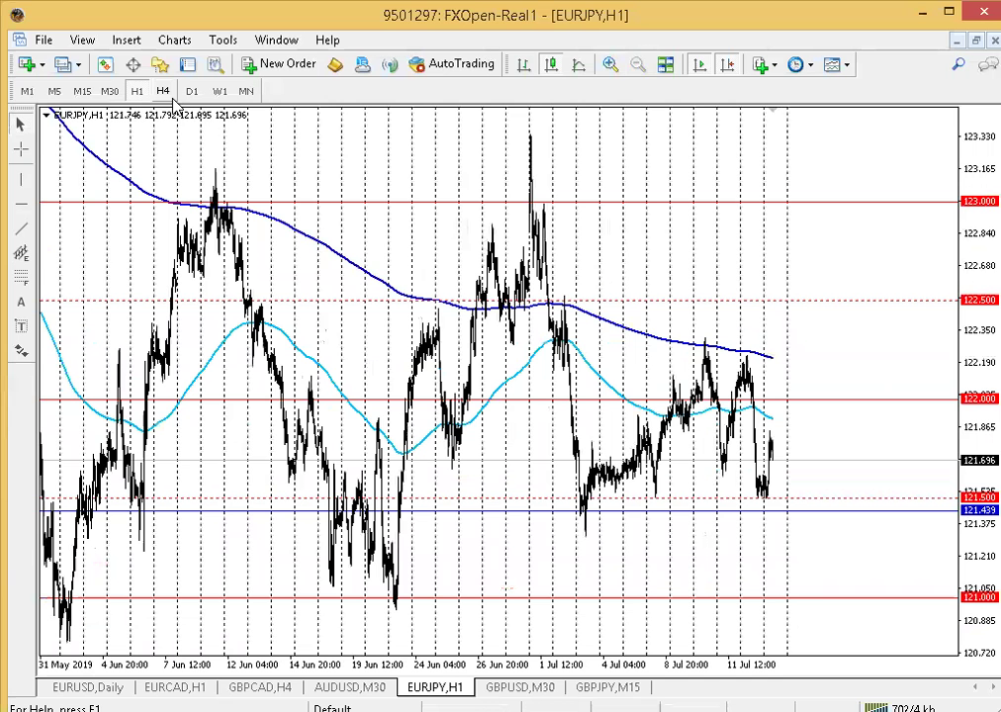
pyautogui.click(607, 66)
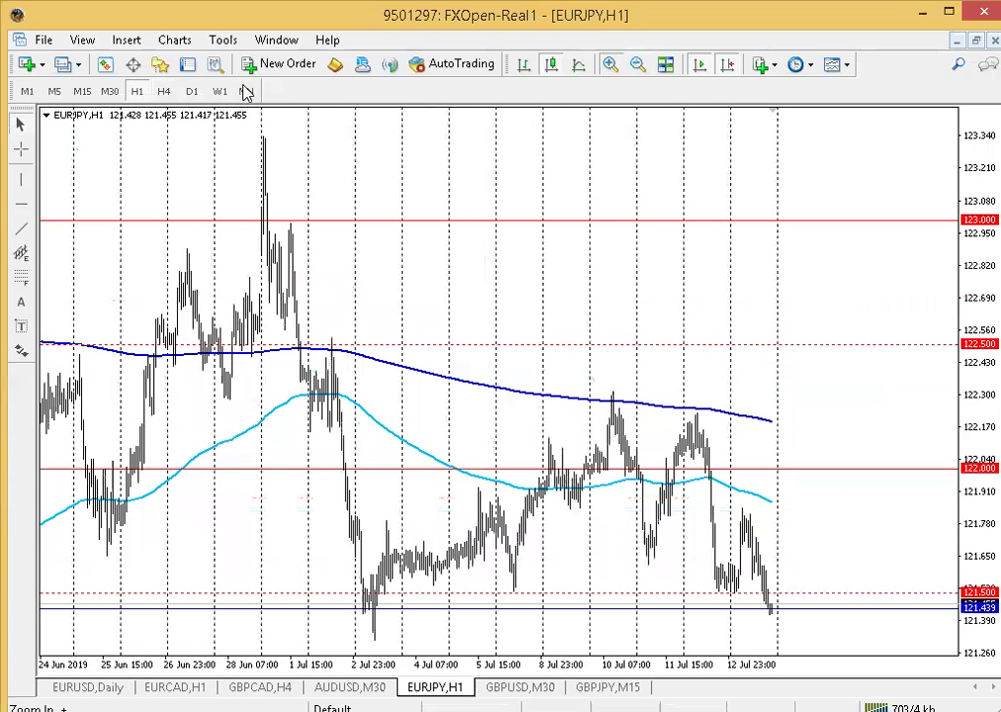
pyautogui.press('+')
pyautogui.click(20, 203)
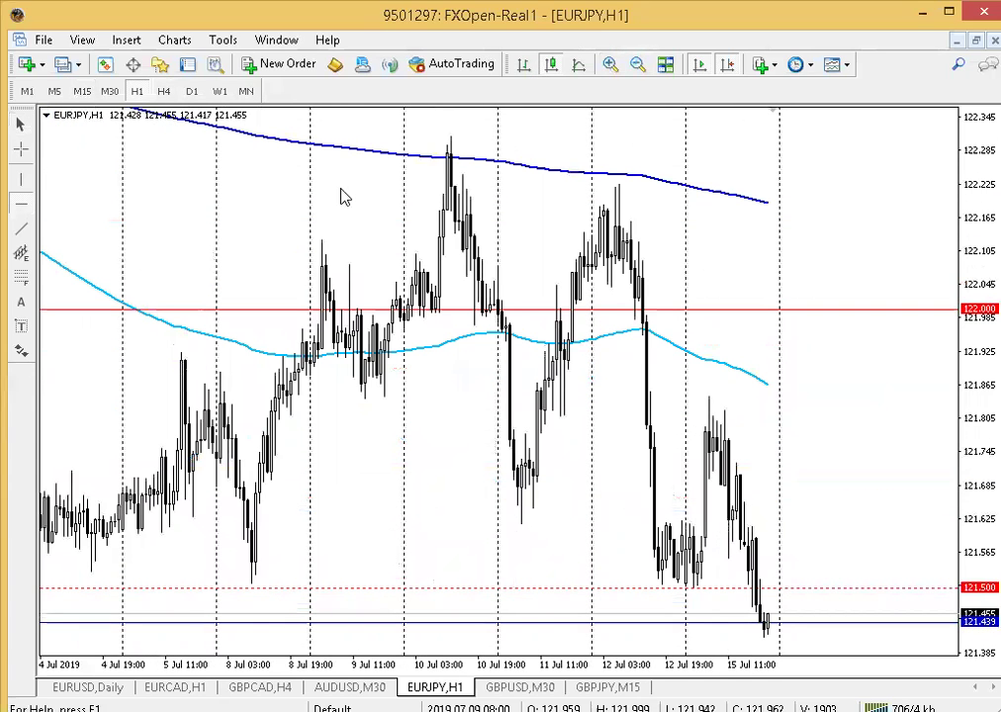
pyautogui.click(340, 189)
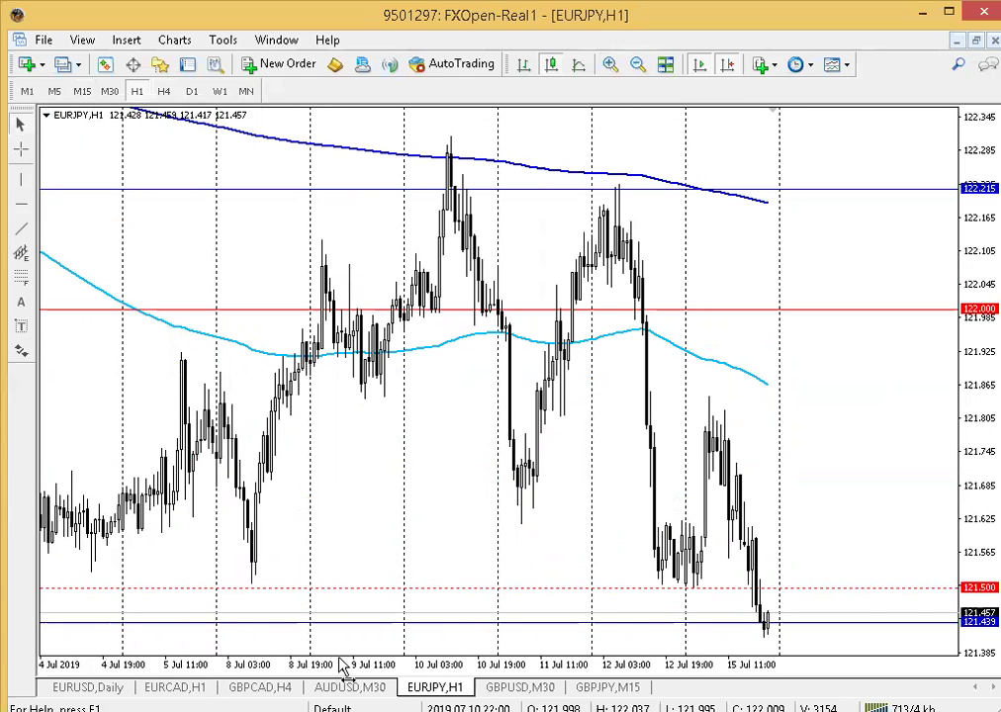
# Return to GBPCAD, change it to the H1 timeframe and restore the automatic price scale.
pyautogui.click(260, 686)
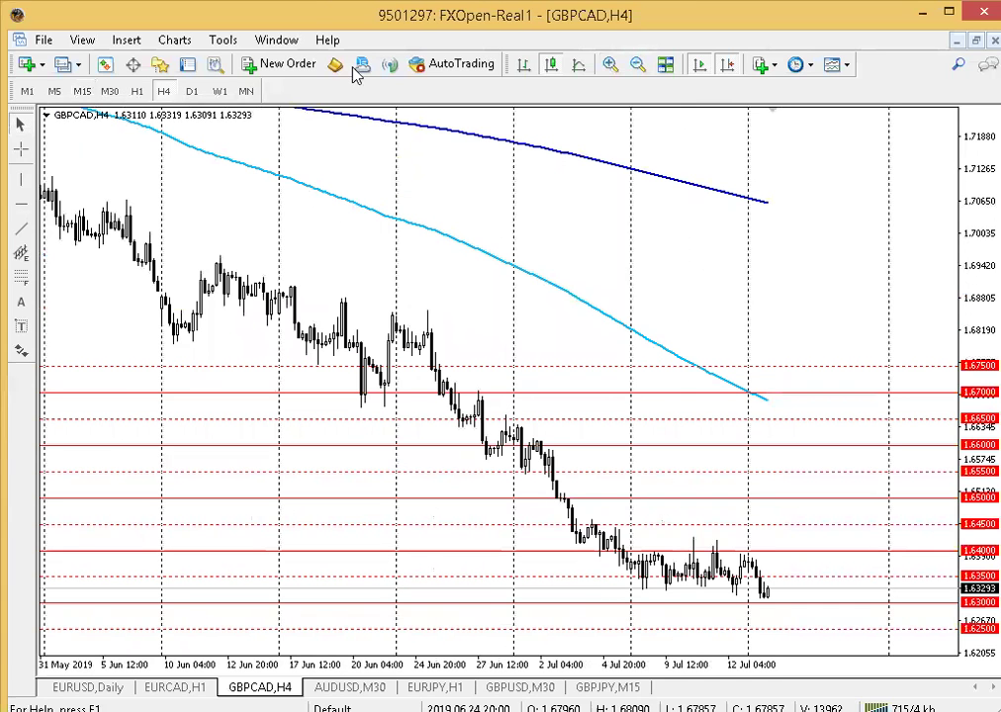
pyautogui.click(137, 91)
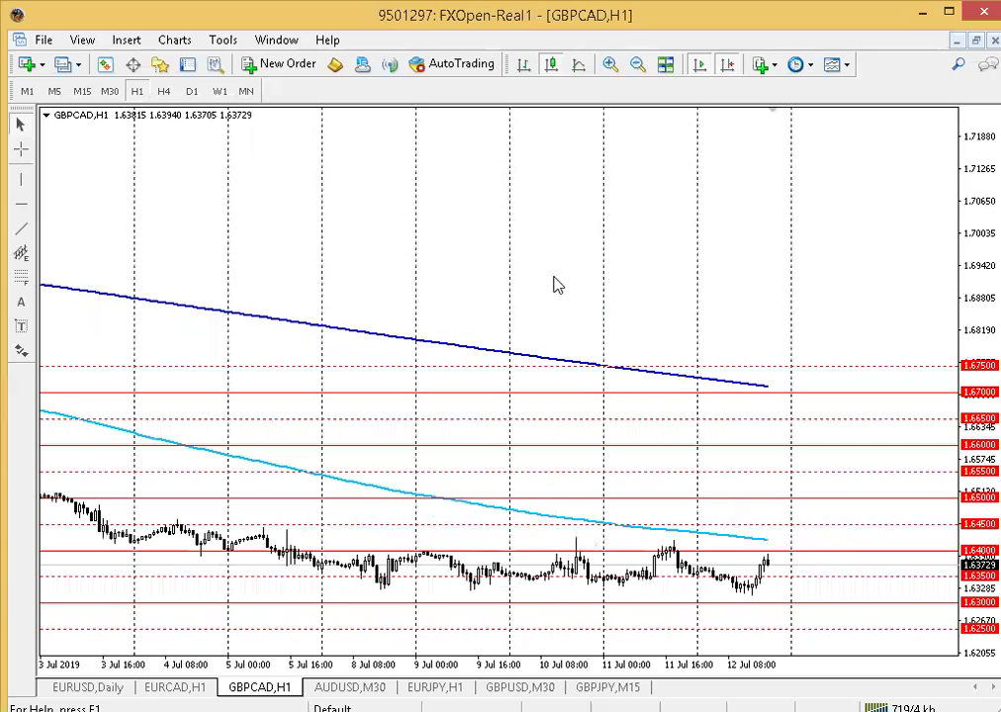
pyautogui.moveTo(967, 306); pyautogui.dragTo(966, 295)
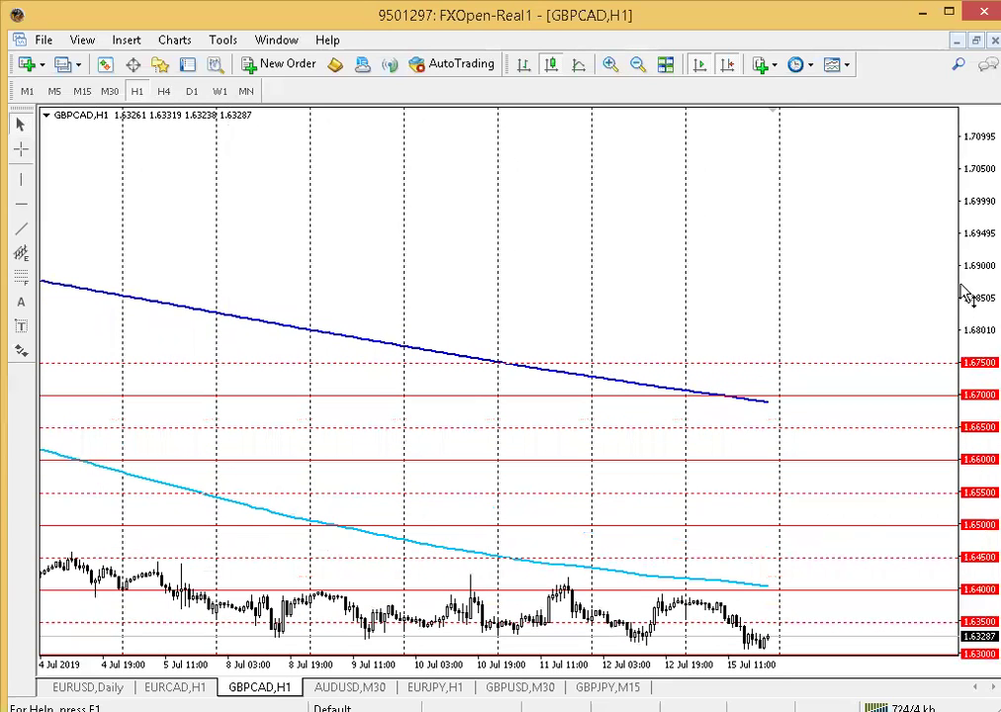
pyautogui.doubleClick(974, 231)
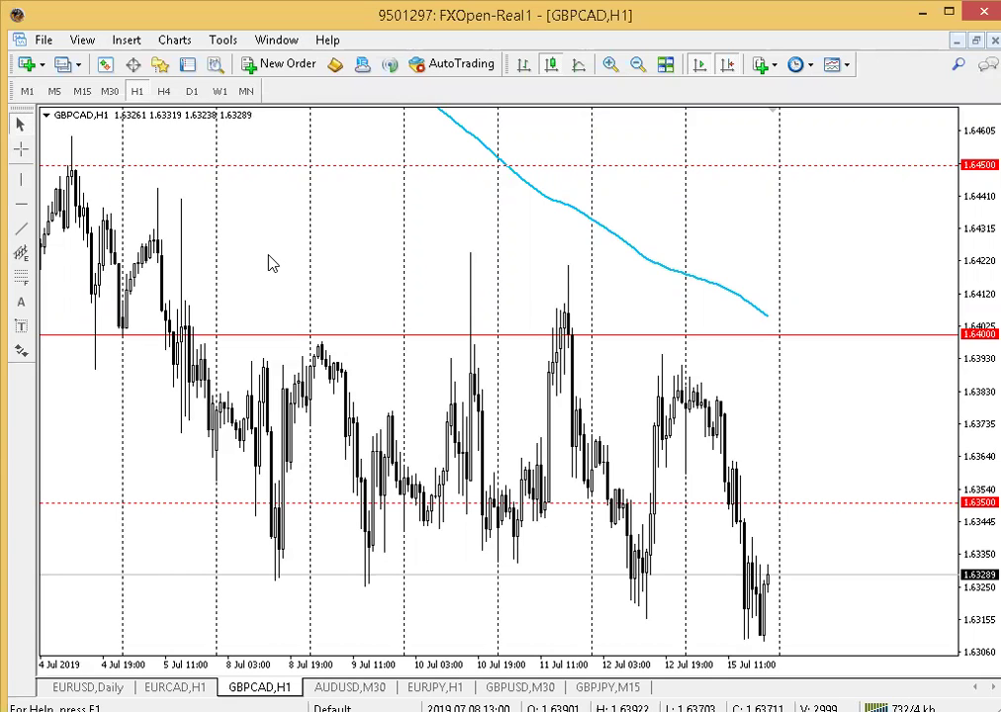
# Examine the longer GBPCAD H1 decline and its latest prices relative to the light-blue moving average and the 1.64000 level.
pyautogui.click(639, 69)
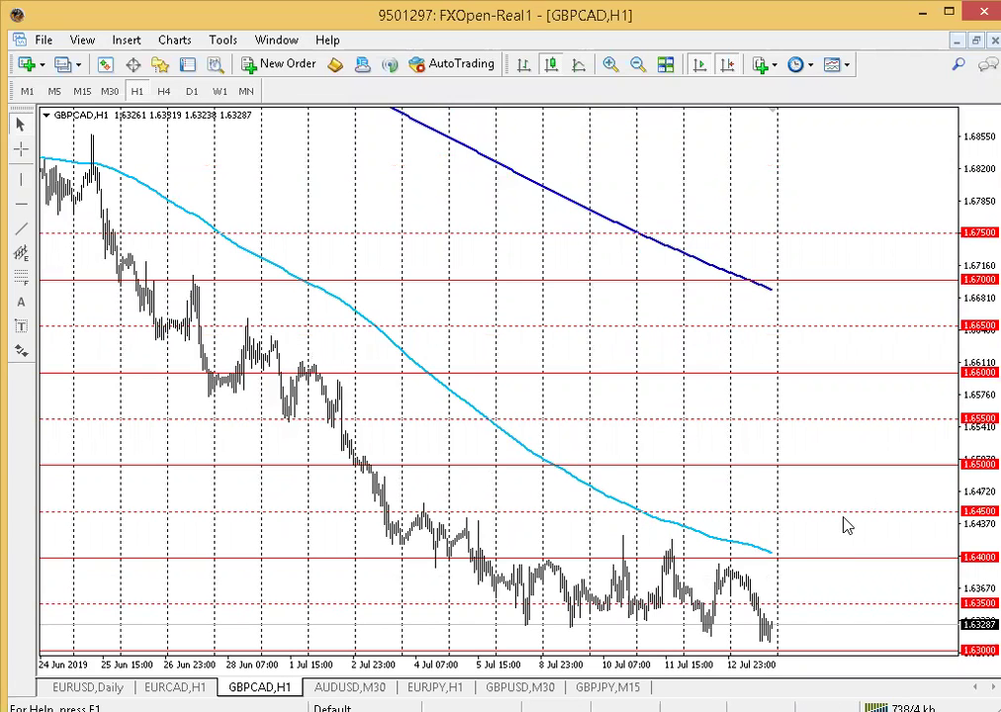
pyautogui.moveTo(724, 545)
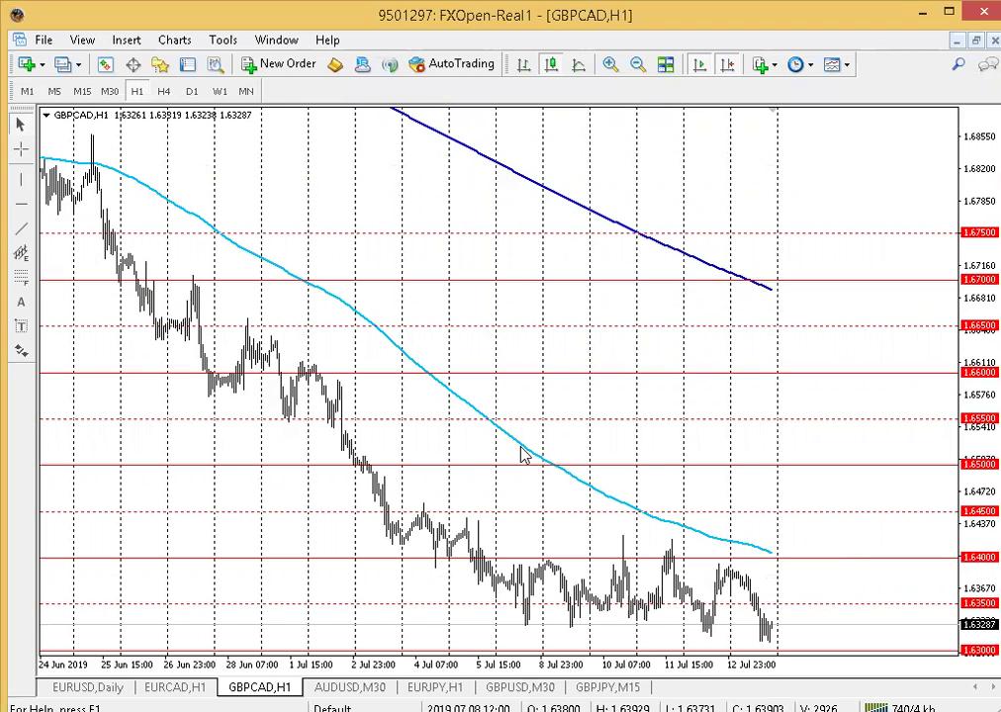
pyautogui.moveTo(524, 455)
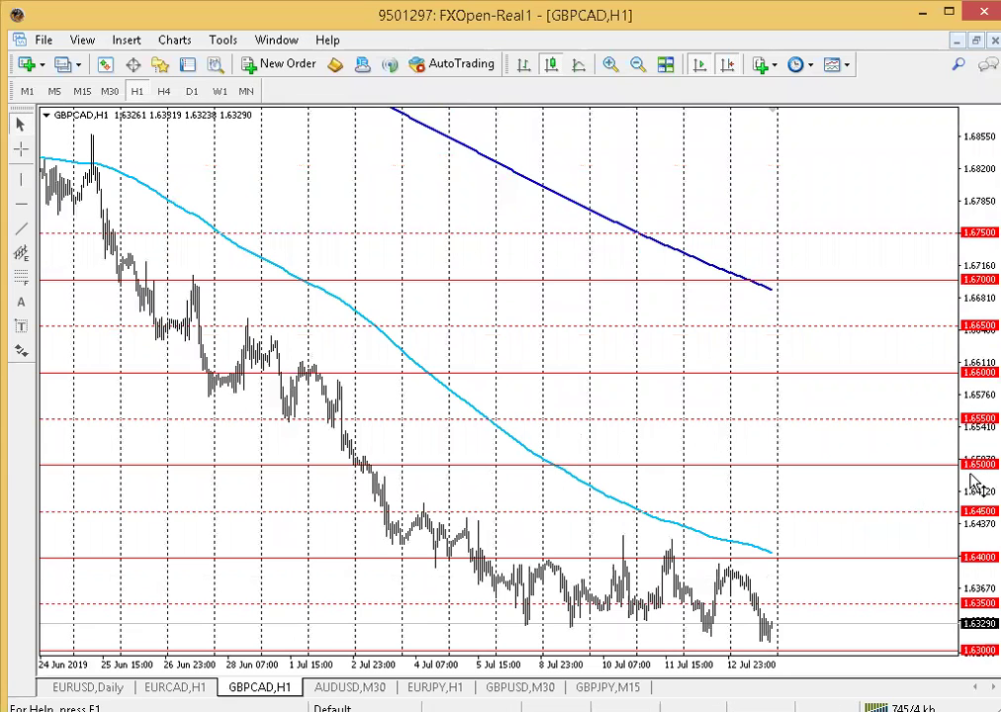
pyautogui.moveTo(974, 485); pyautogui.dragTo(793, 514)
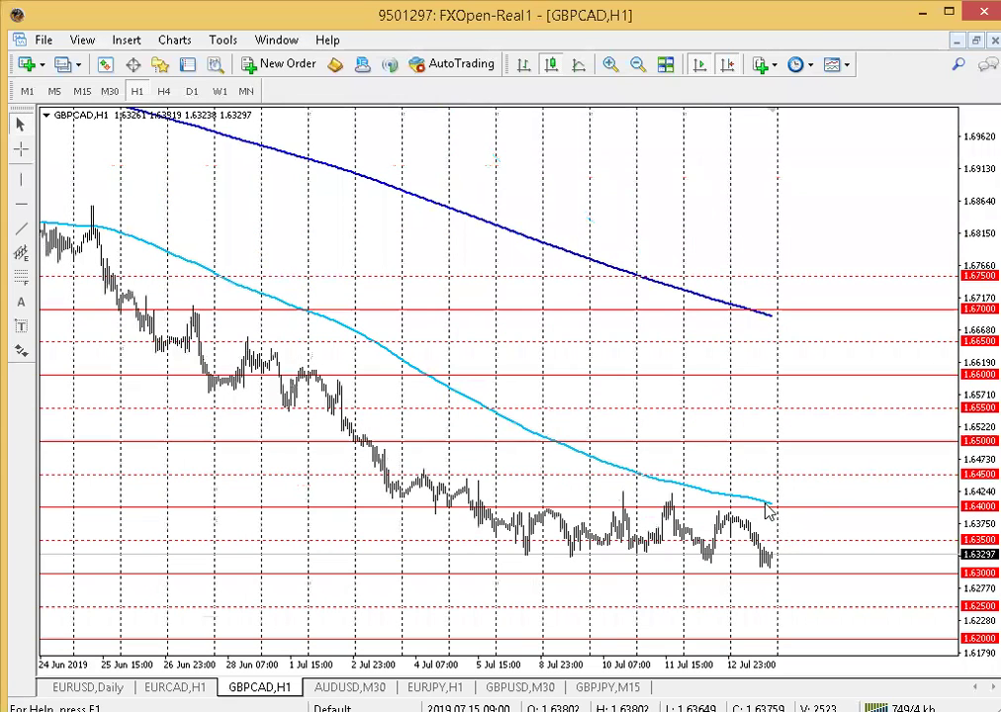
pyautogui.moveTo(772, 568)
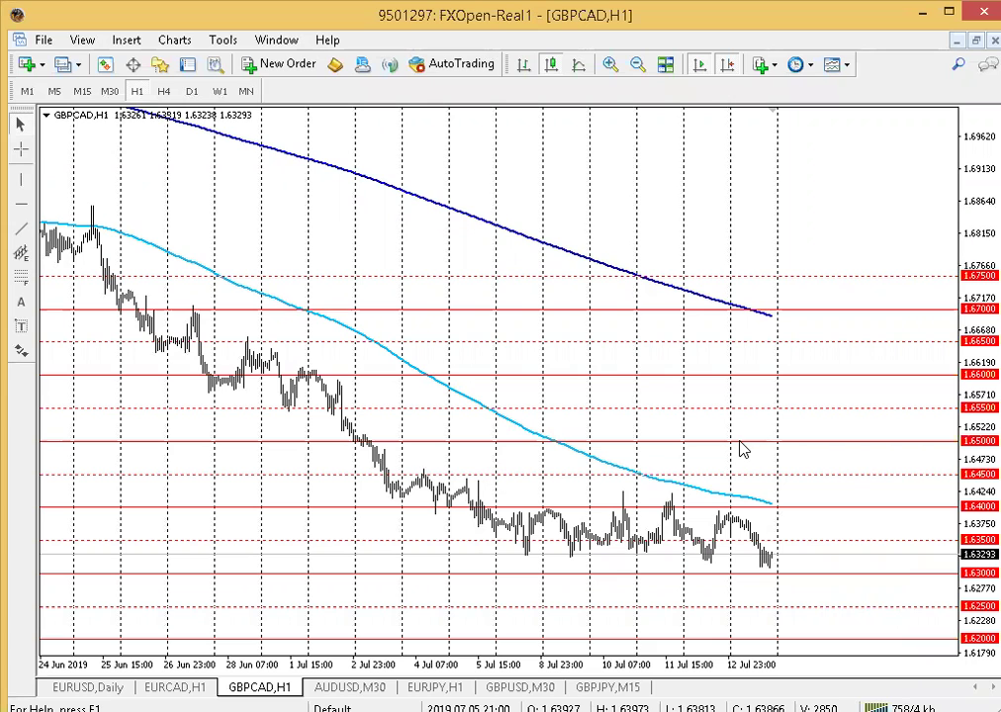
pyautogui.click(639, 64)
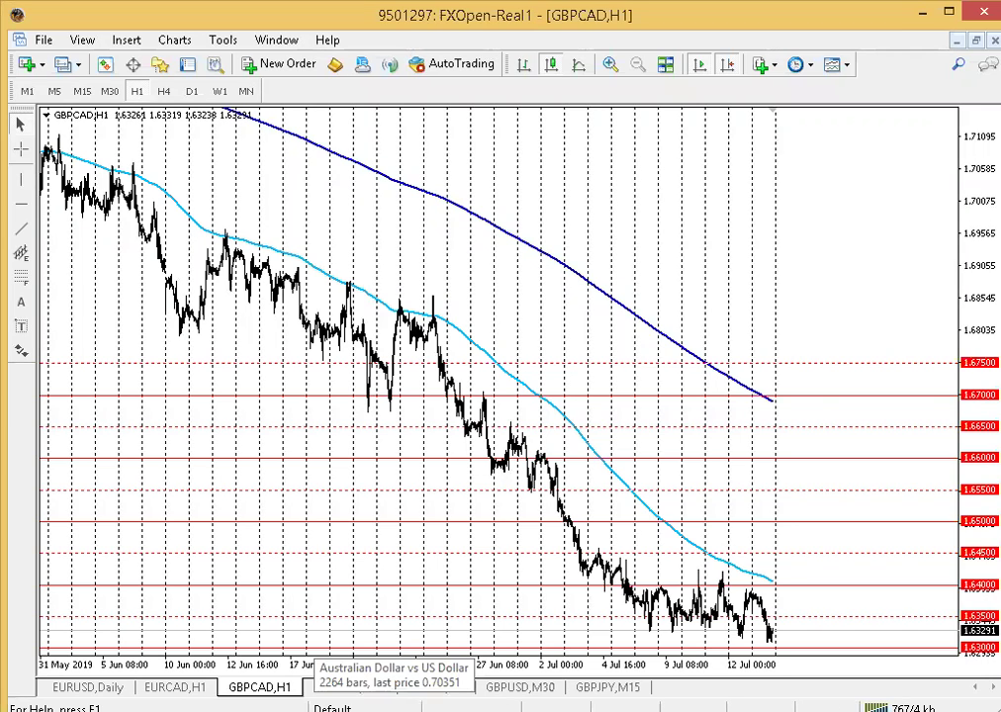
# Switch to the AUDUSD chart and review its recent candles up close on the daily and H4 timeframes.
pyautogui.hotkey('ctrl', 'Tab')
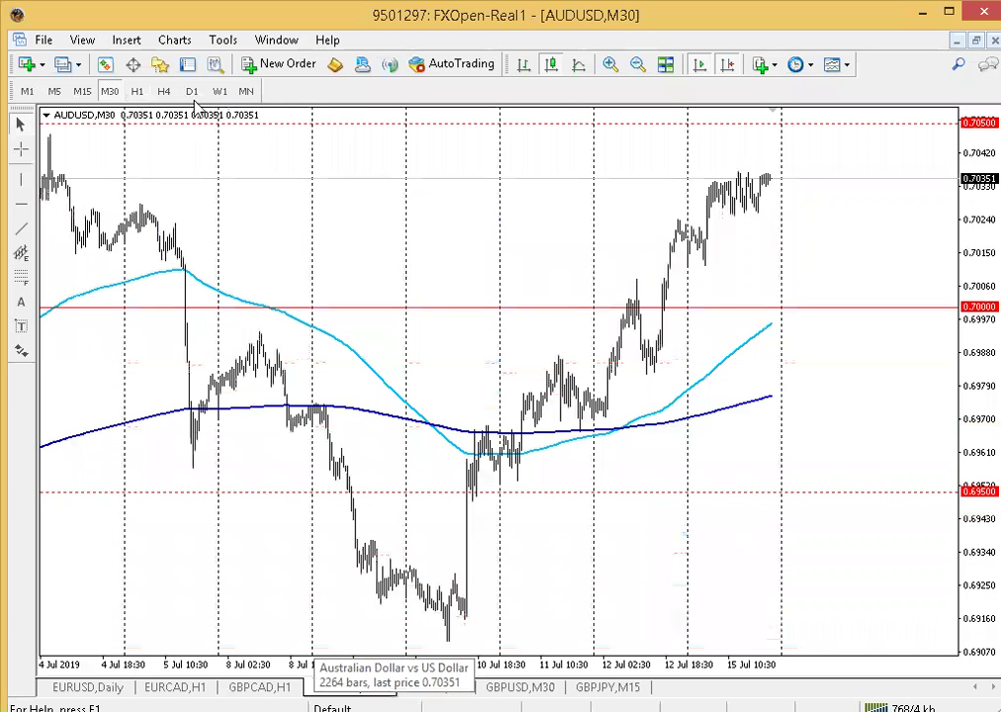
pyautogui.click(198, 96)
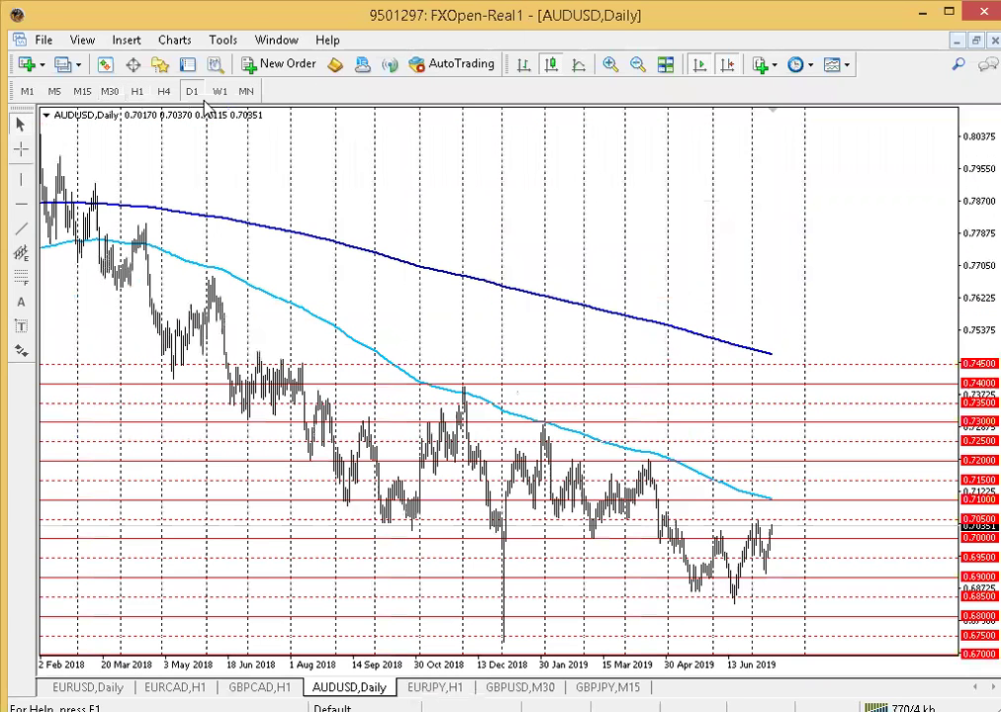
pyautogui.click(609, 67)
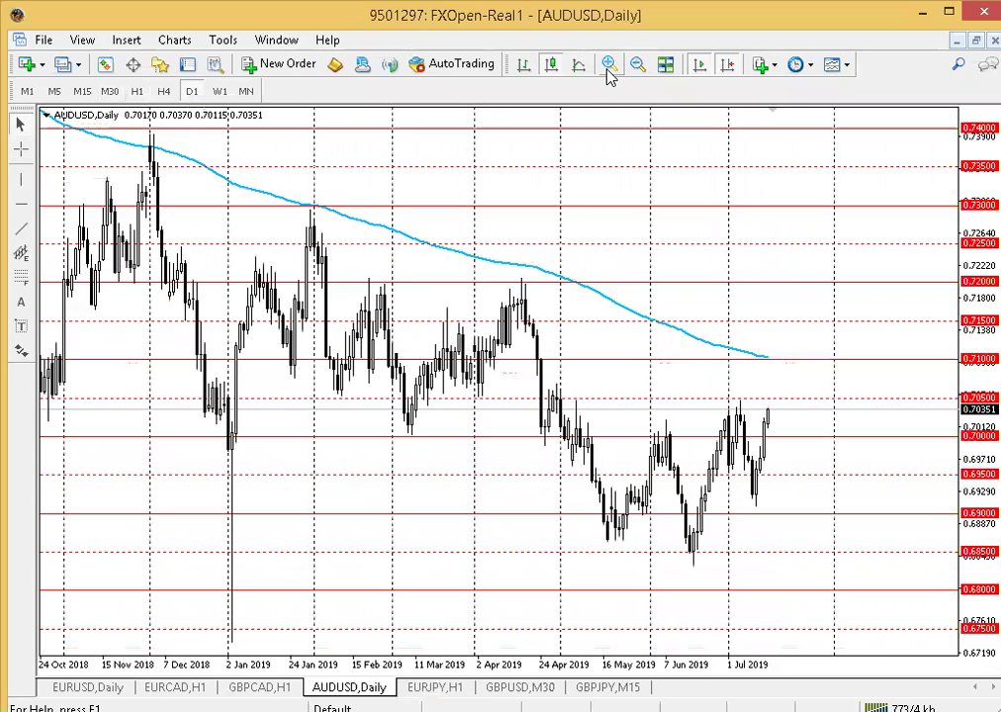
pyautogui.click(609, 66)
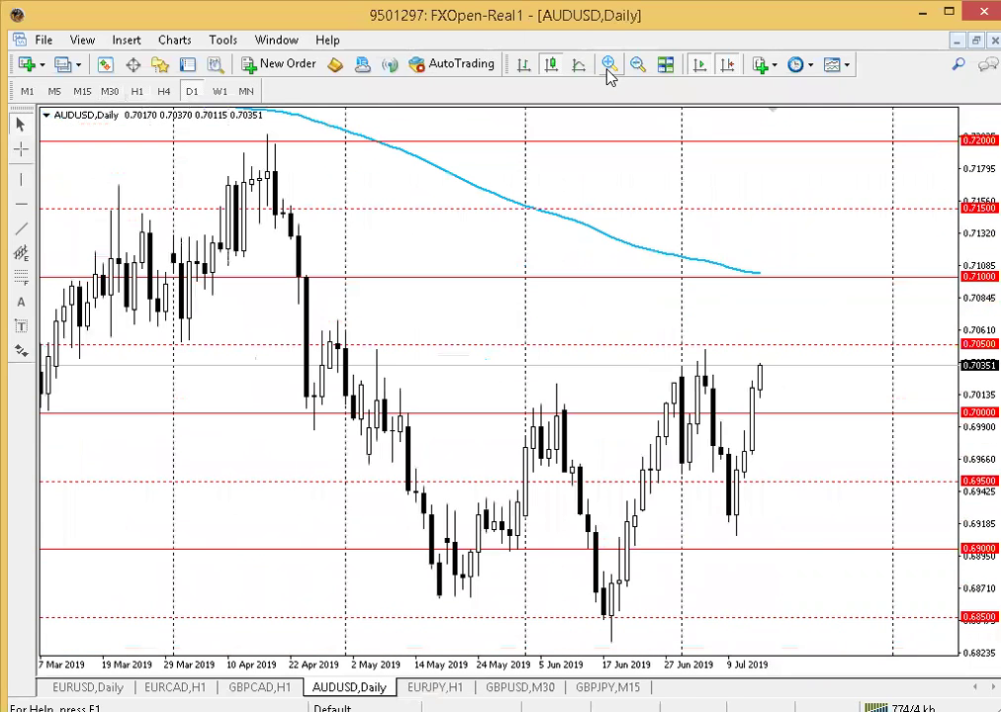
pyautogui.click(163, 91)
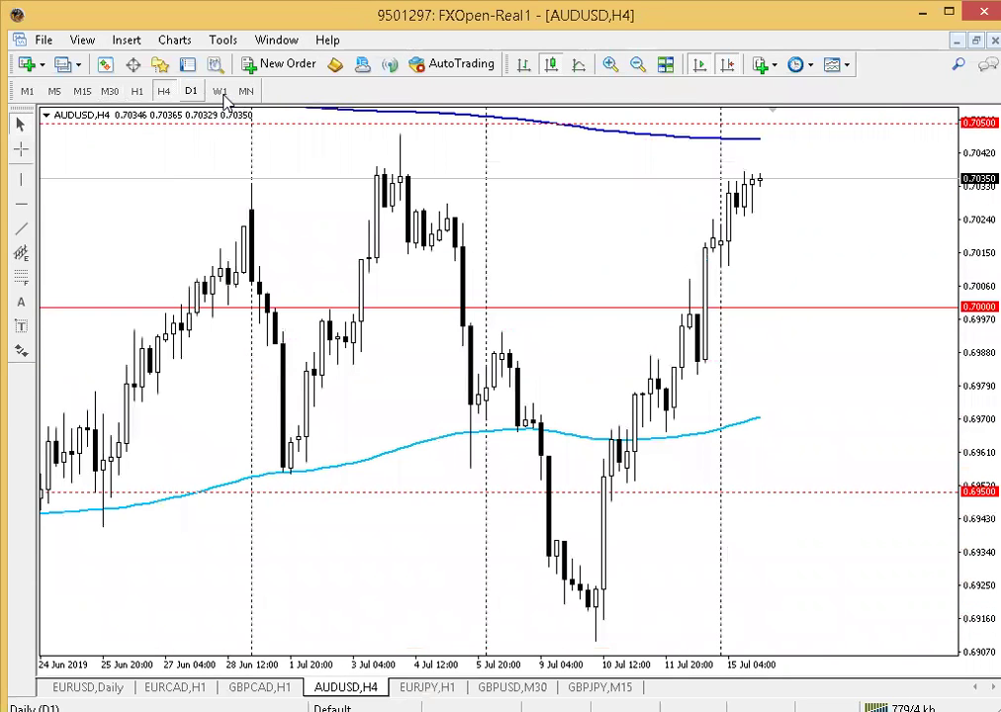
# Examine the AUDUSD price history on the weekly timeframe back to 2012.
pyautogui.click(192, 91)
pyautogui.click(218, 91)
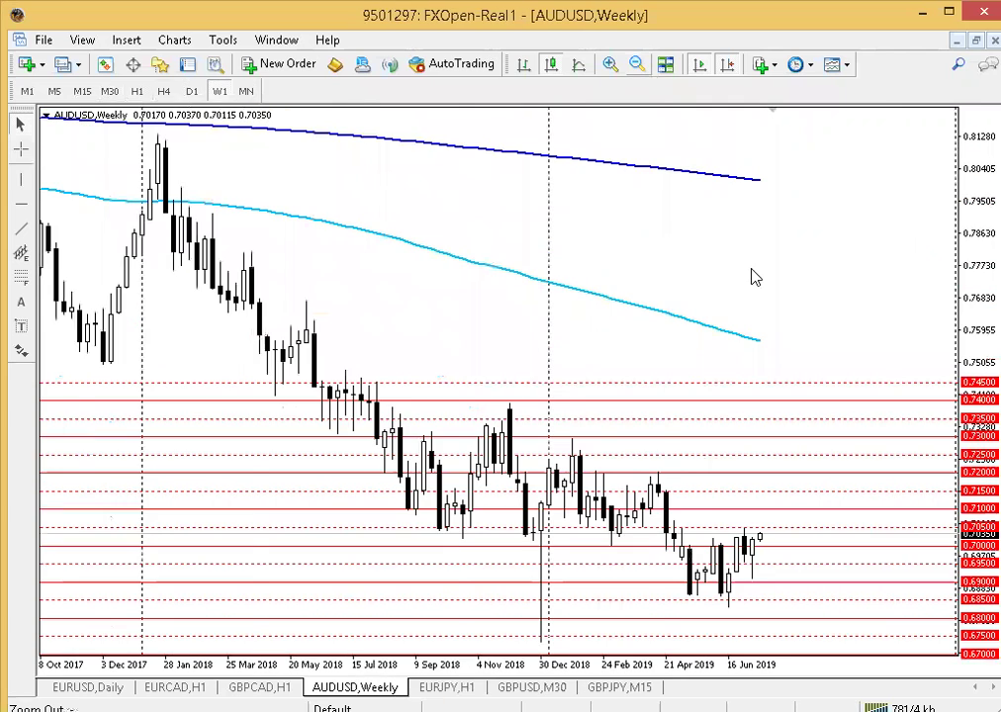
pyautogui.click(638, 65)
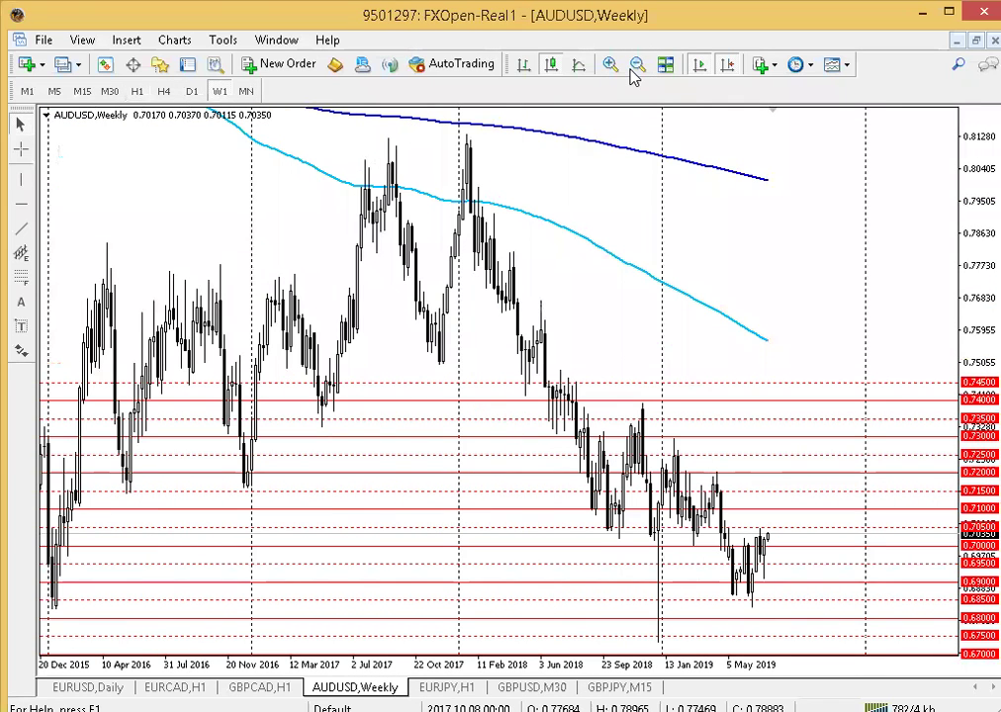
pyautogui.press('-')
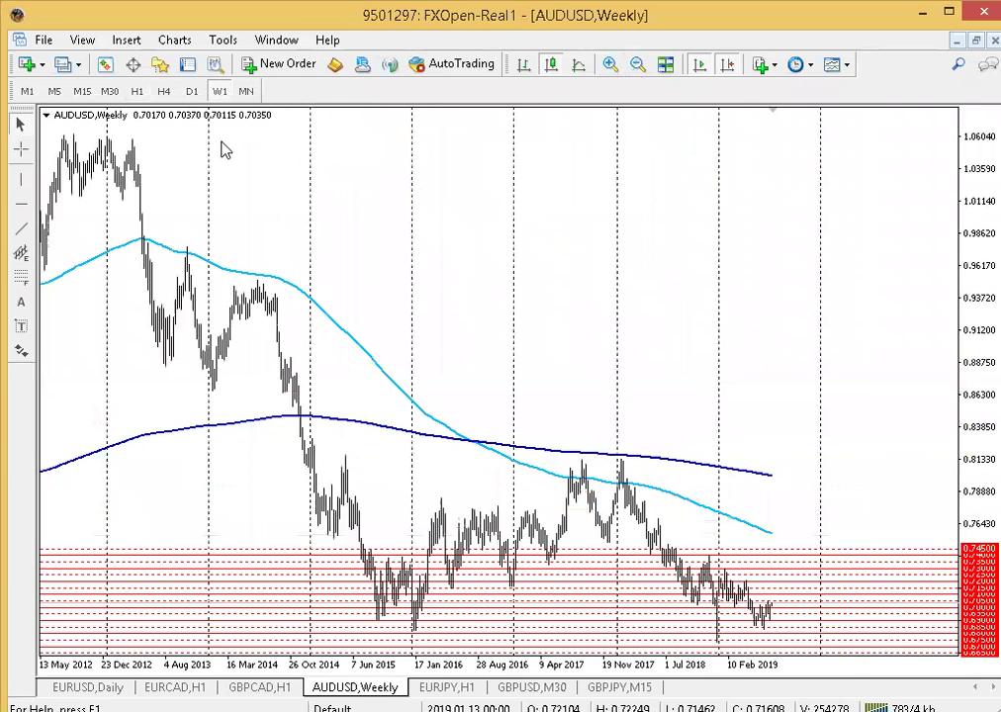
# Examine AUDUSD's recent daily candles and connect its rising June and July highs on H4 with a trendline ending just above 0.70500.
pyautogui.click(188, 91)
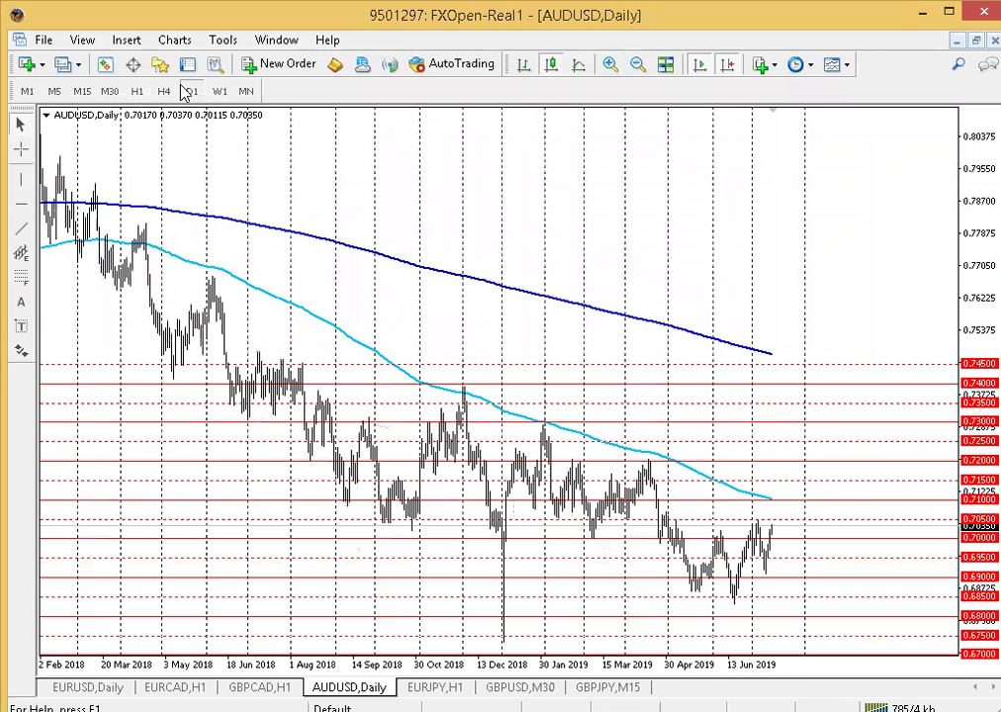
pyautogui.press('+')
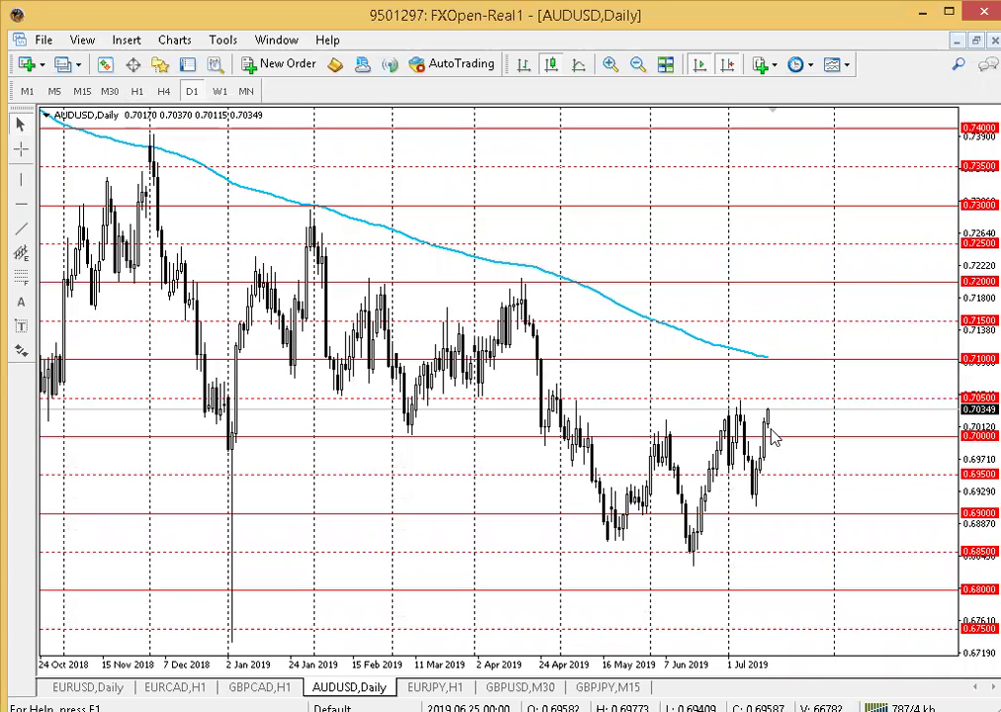
pyautogui.click(164, 91)
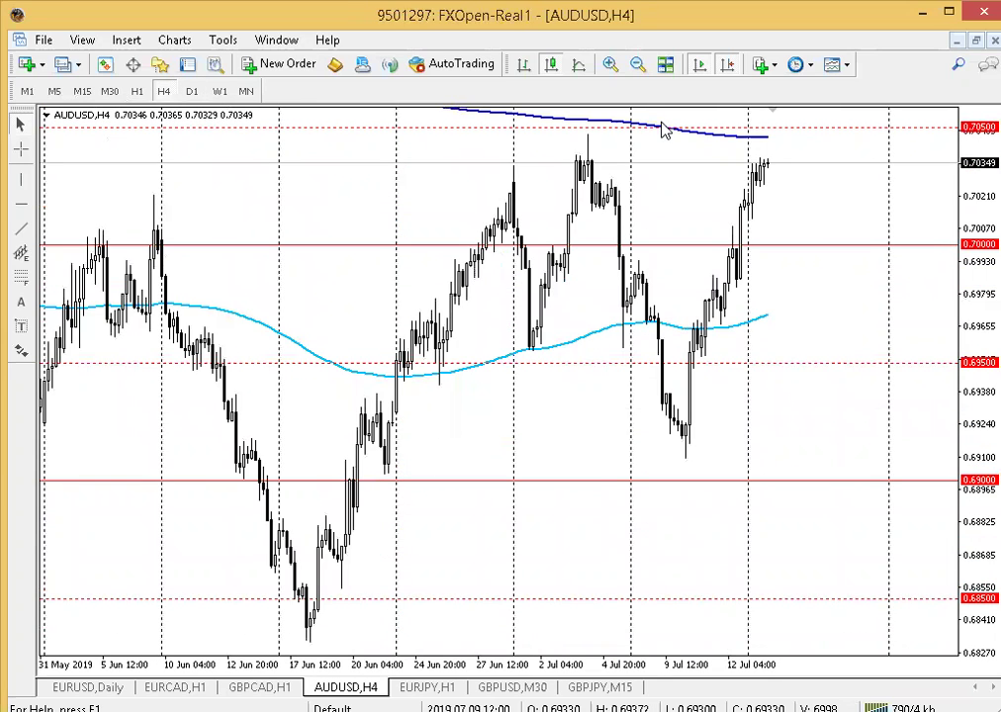
pyautogui.click(639, 65)
pyautogui.click(639, 66)
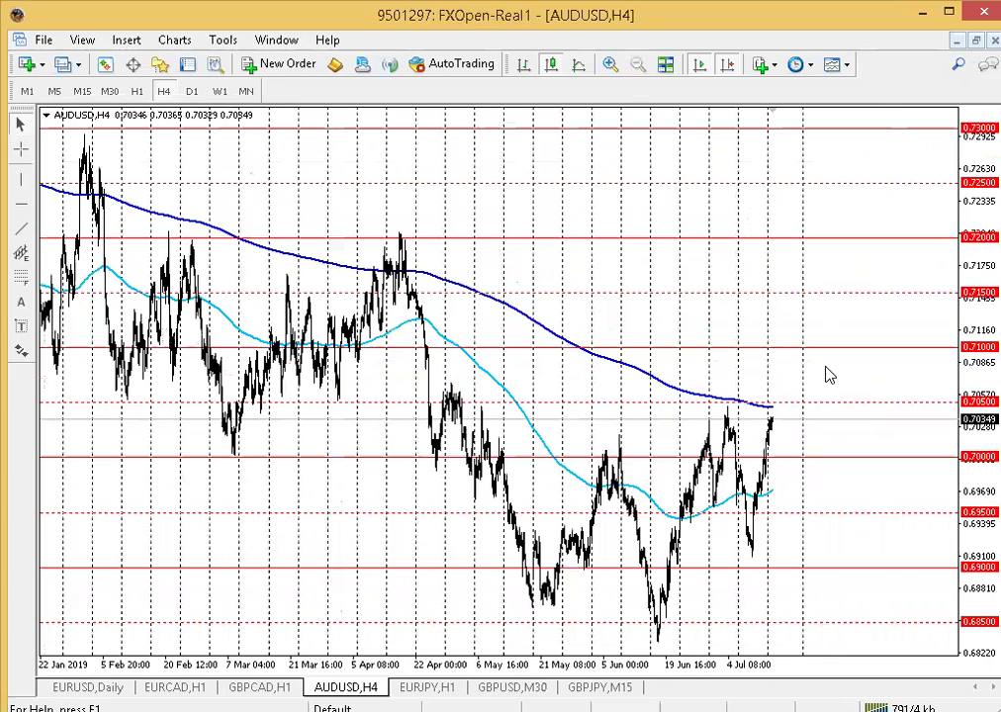
pyautogui.click(21, 227)
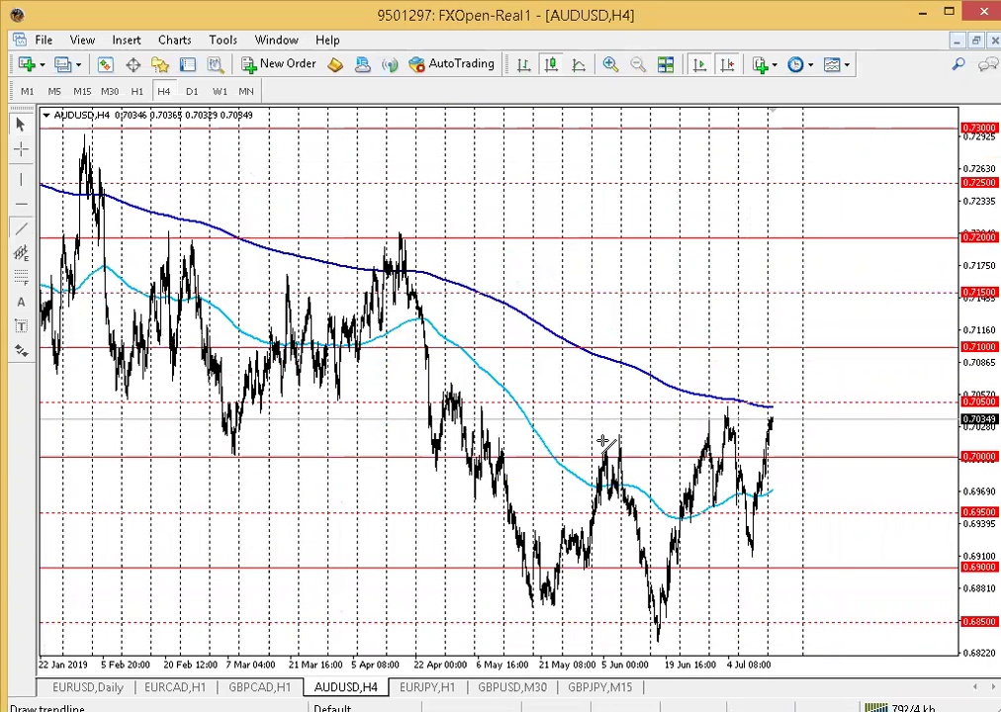
pyautogui.moveTo(803, 398); pyautogui.dragTo(604, 440)
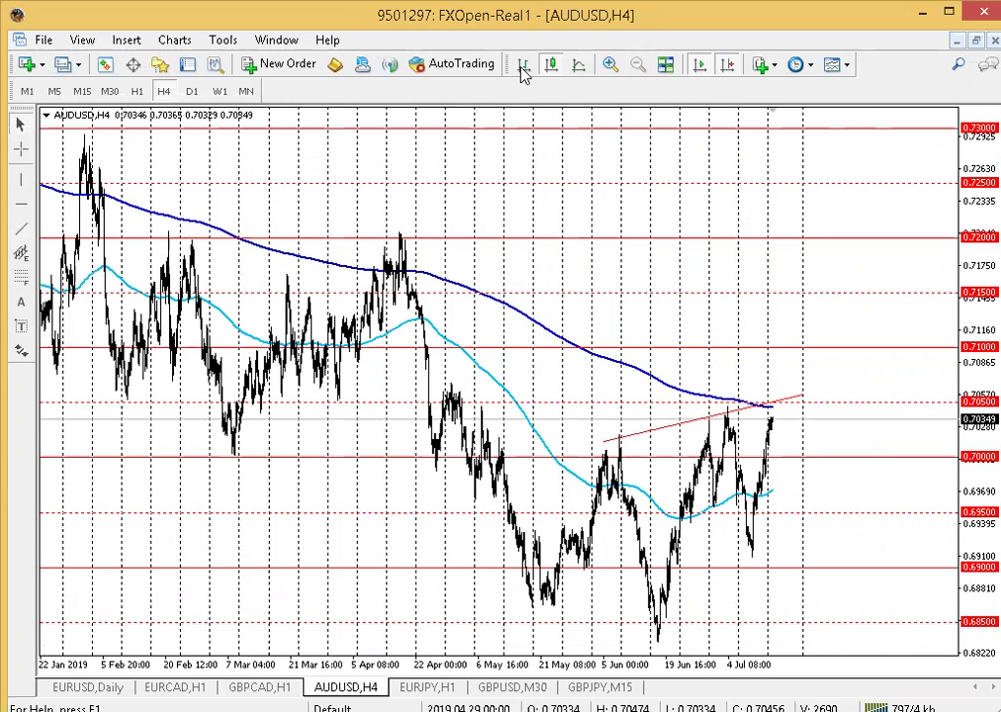
# Return AUDUSD to the daily timeframe and measure the distance from the latest price up to the light-blue moving average near 0.71000.
pyautogui.click(191, 91)
pyautogui.doubleClick(610, 65)
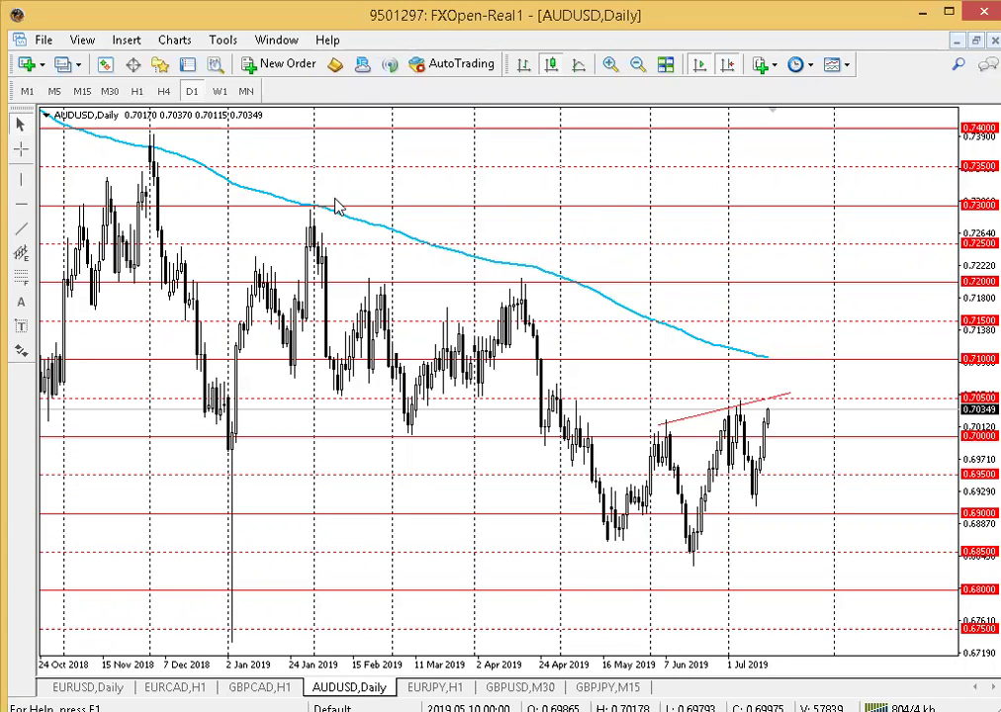
pyautogui.moveTo(316, 215)
pyautogui.moveTo(590, 250)
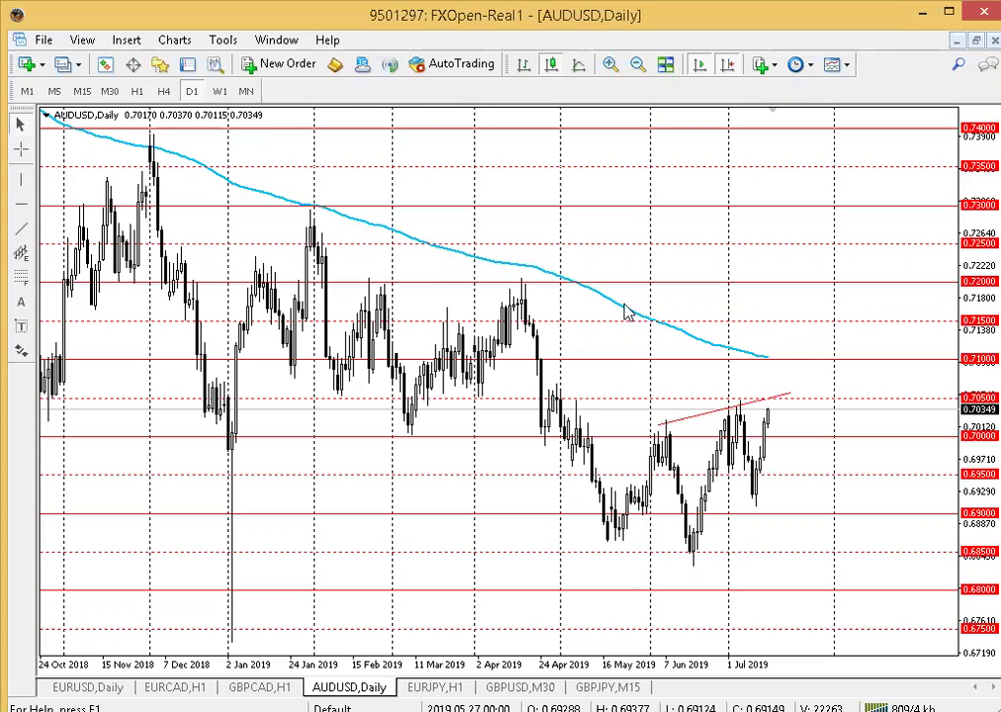
pyautogui.moveTo(625, 311)
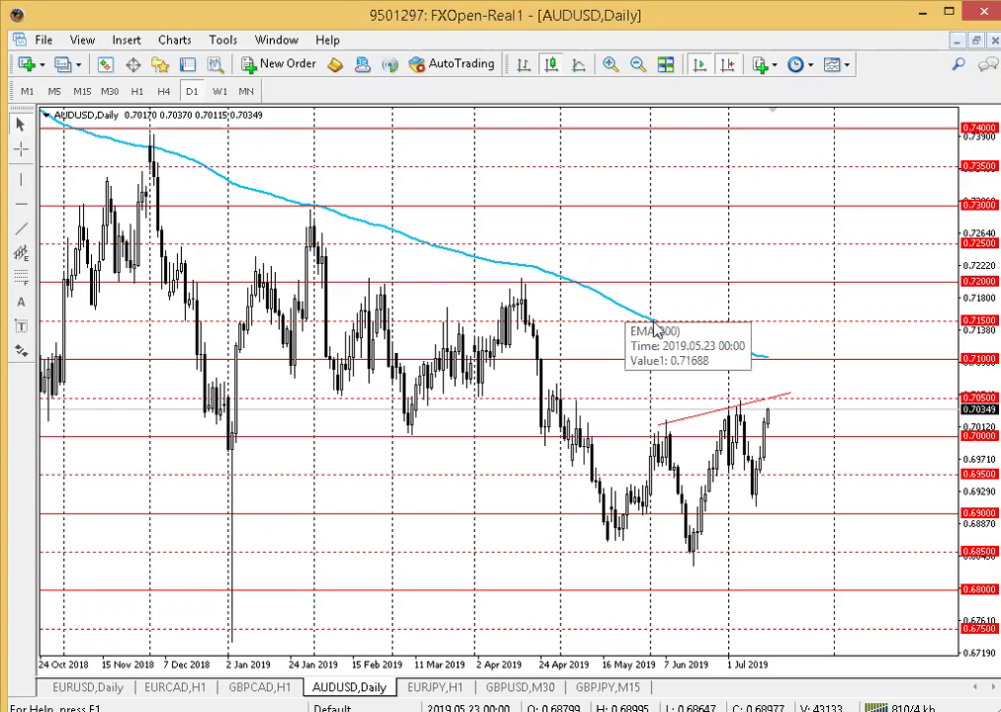
pyautogui.click(20, 148)
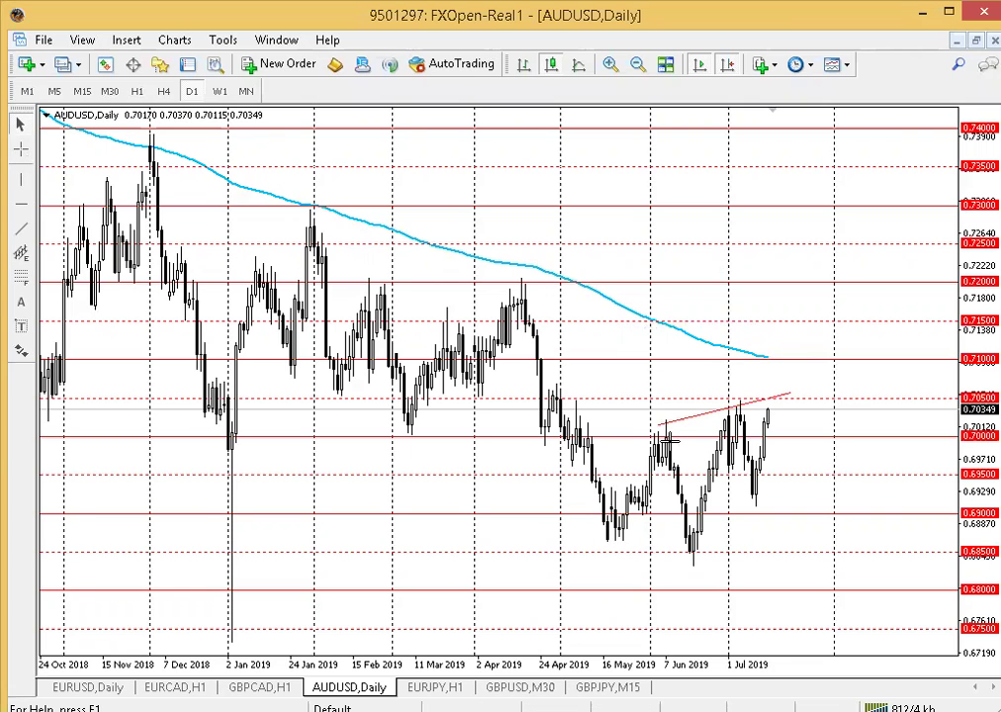
pyautogui.moveTo(760, 408); pyautogui.dragTo(769, 359)
pyautogui.moveTo(737, 341)
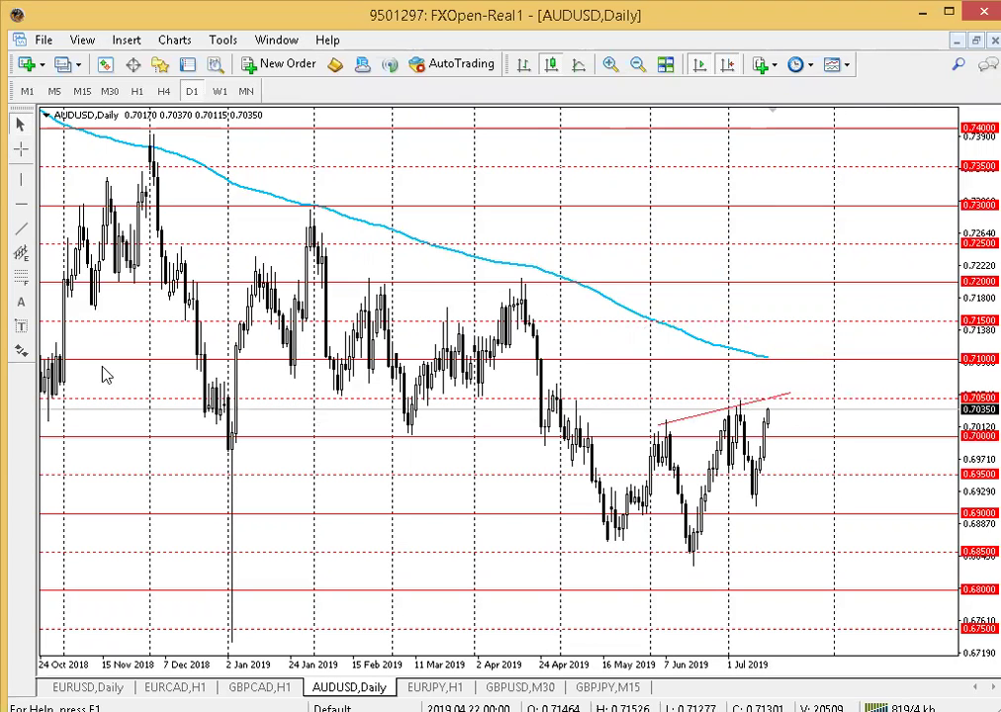
# Examine AUDUSD's daily swings against the light-blue moving average back to August 2018, and its latest candles up close.
pyautogui.scroll(3, 247, 370)
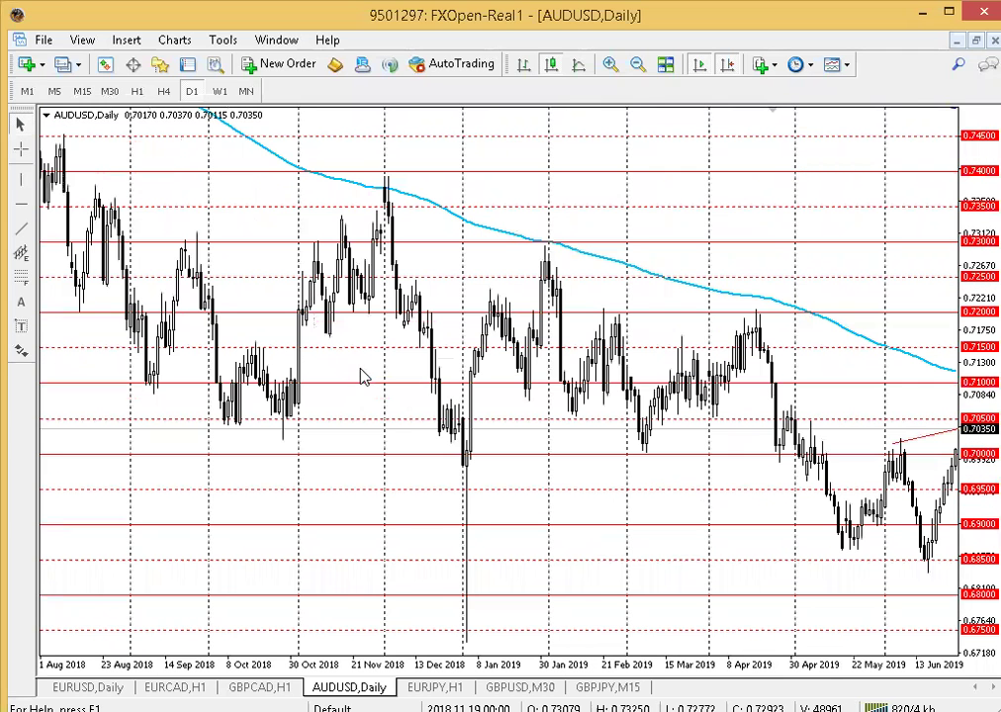
pyautogui.scroll(-3, 56, 369)
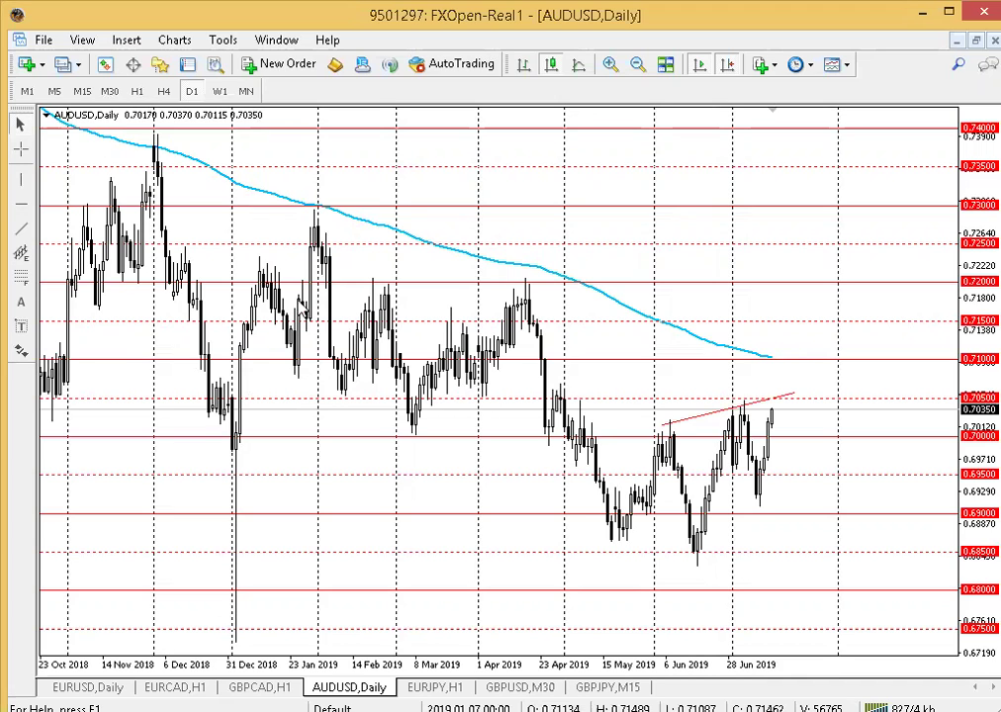
pyautogui.click(609, 65)
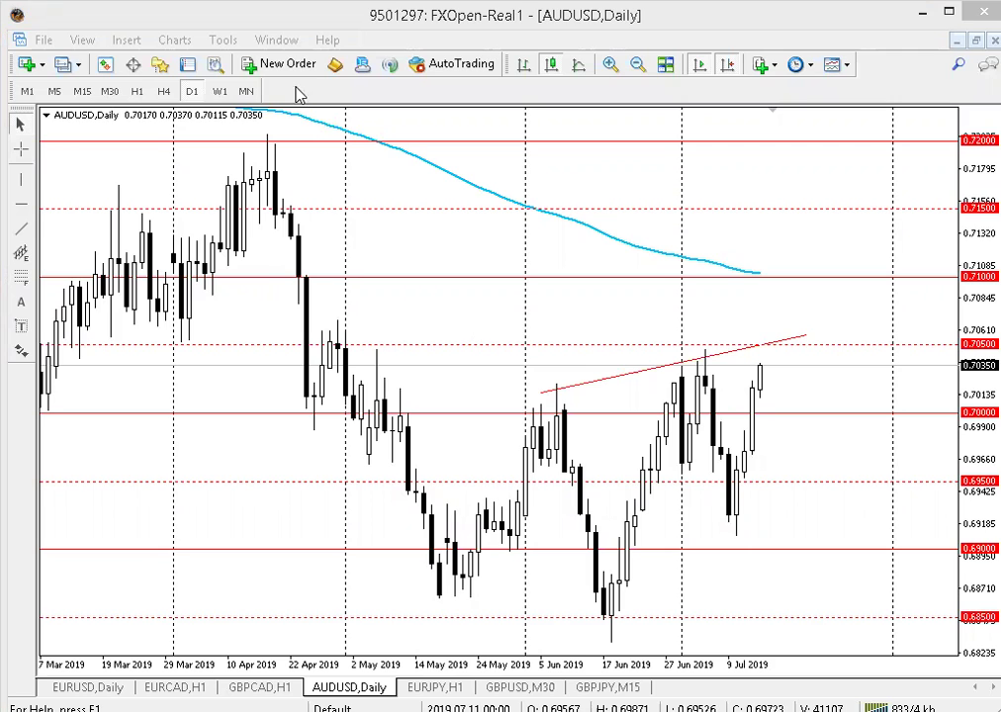
# Switch to the EURJPY chart and review its recent candles on the daily and H4 timeframes.
pyautogui.hotkey('ctrl', 'F6')
pyautogui.click(192, 90)
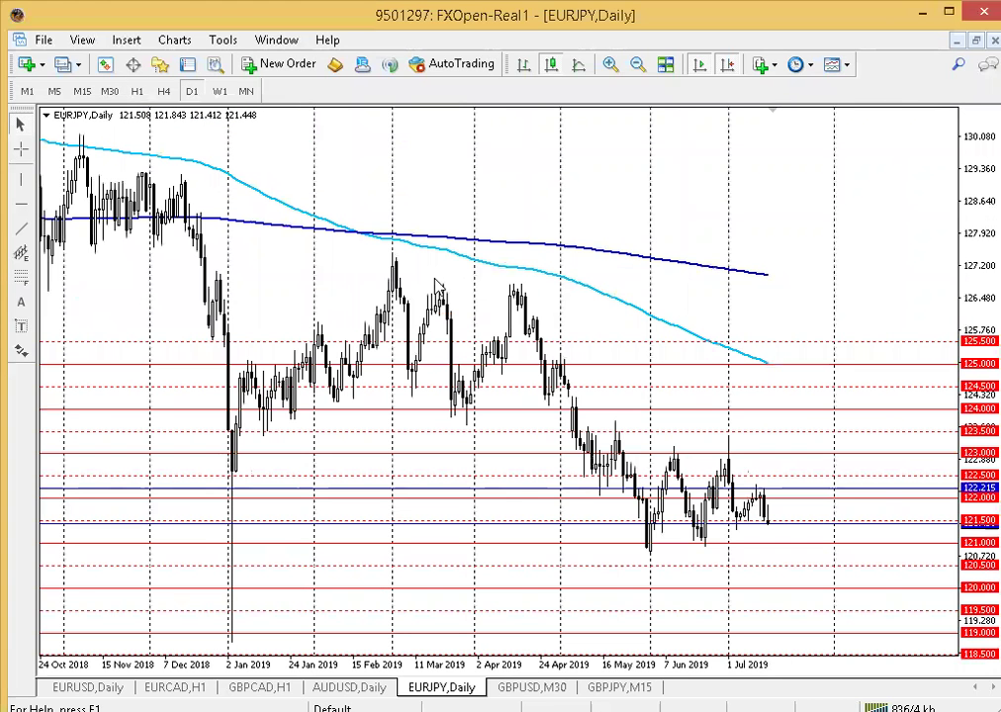
pyautogui.click(610, 66)
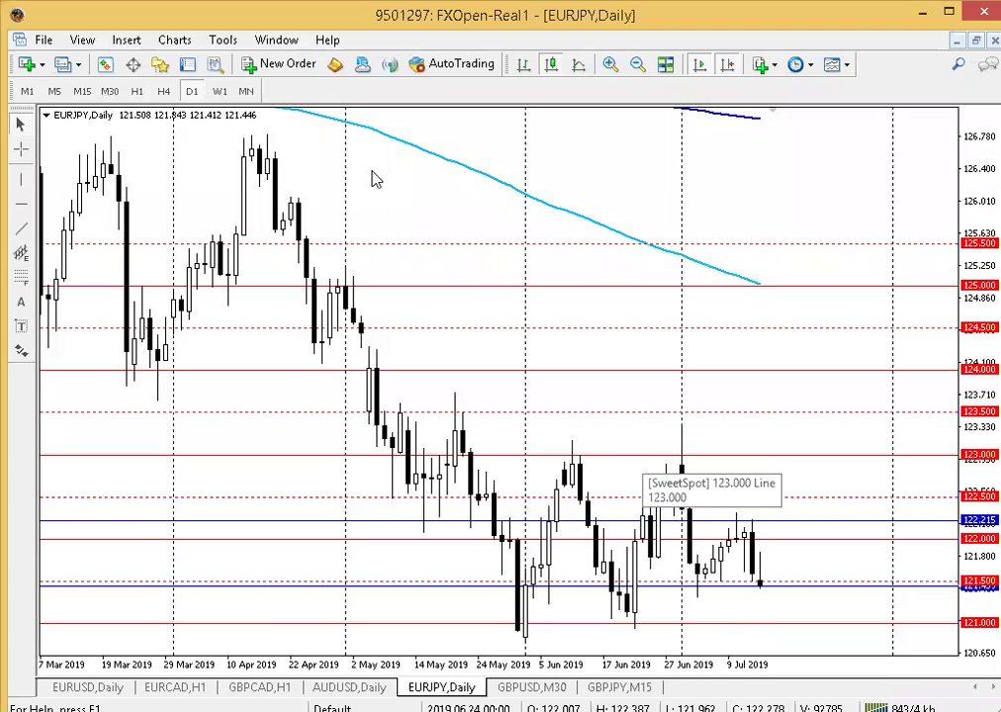
pyautogui.click(164, 92)
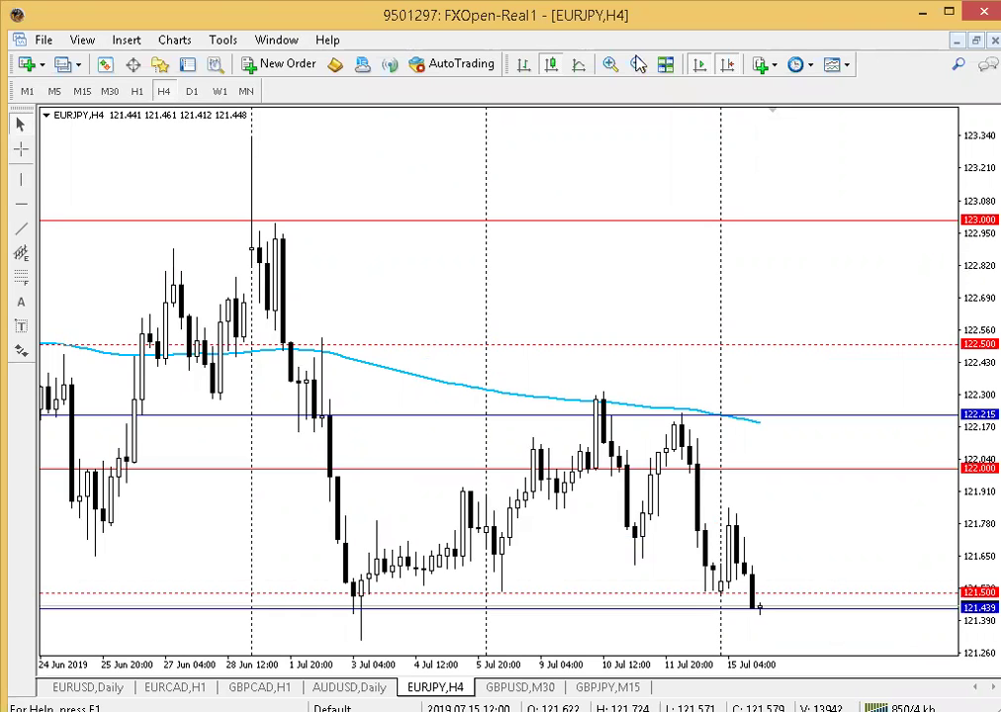
pyautogui.press('-')
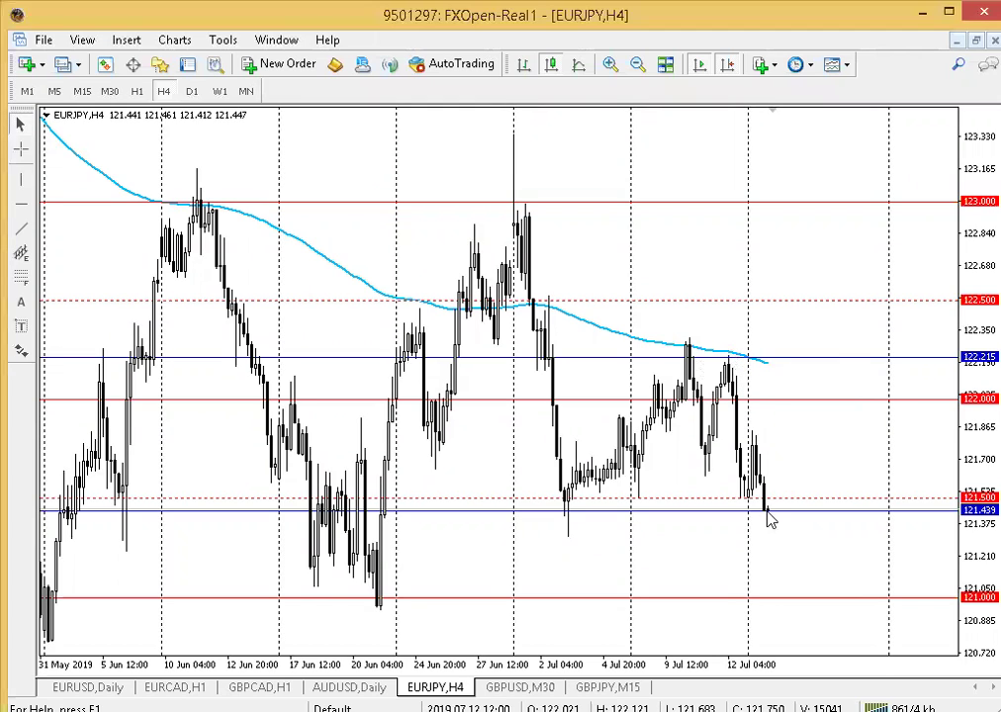
# Measure the EURJPY H4 drop from the blue 122.215 line down to the blue 121.439 line.
pyautogui.click(21, 124)
pyautogui.middleClick(581, 313)
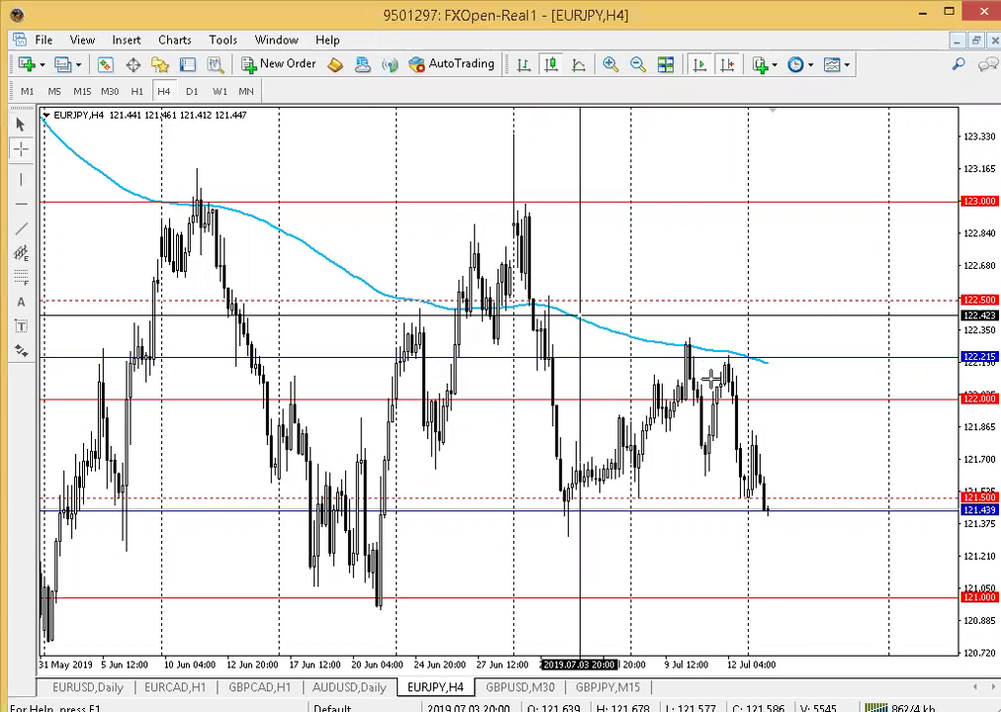
pyautogui.moveTo(736, 357); pyautogui.dragTo(777, 519)
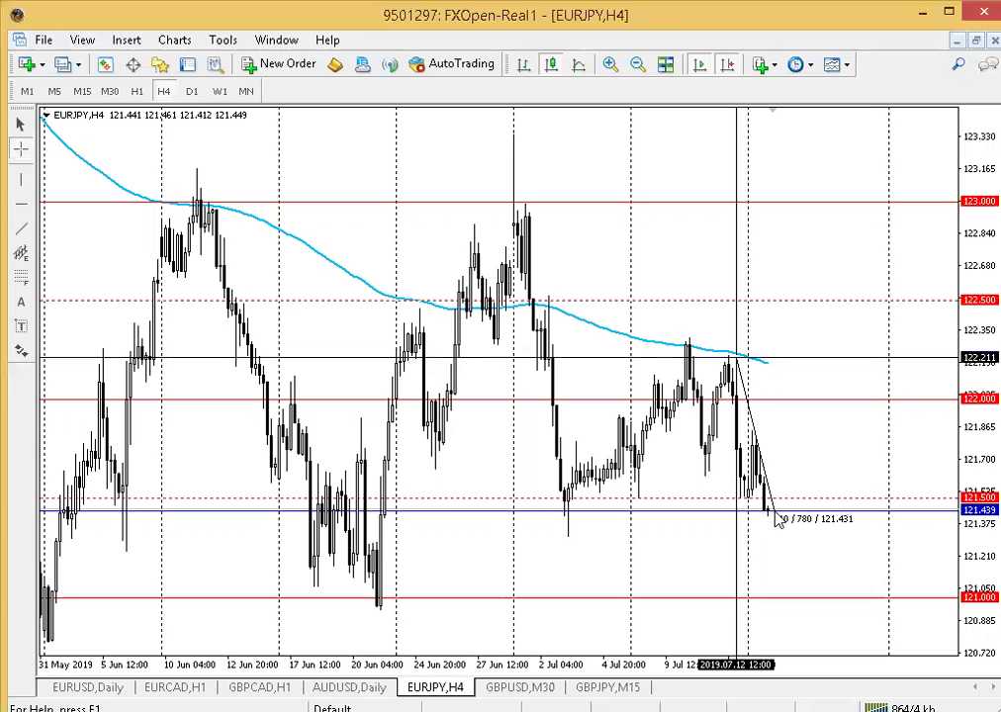
pyautogui.click(675, 326)
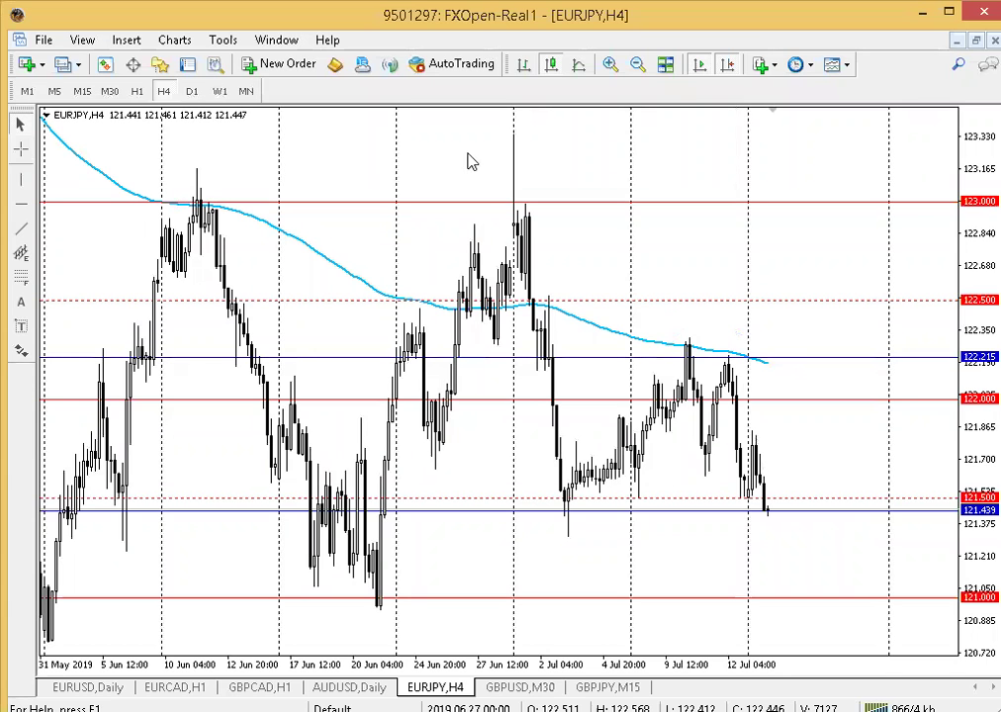
# Measure from just below the latest EURJPY price to the 121.000 level on a longer H4 history, and select that level's line.
pyautogui.click(645, 70)
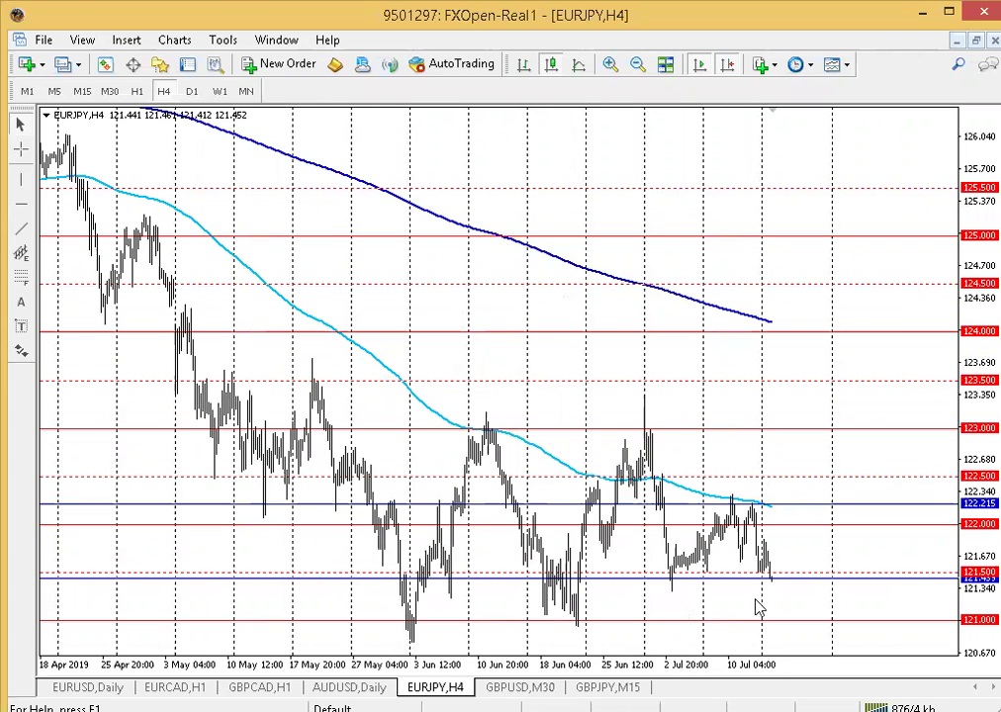
pyautogui.click(21, 149)
pyautogui.moveTo(777, 597); pyautogui.dragTo(779, 629)
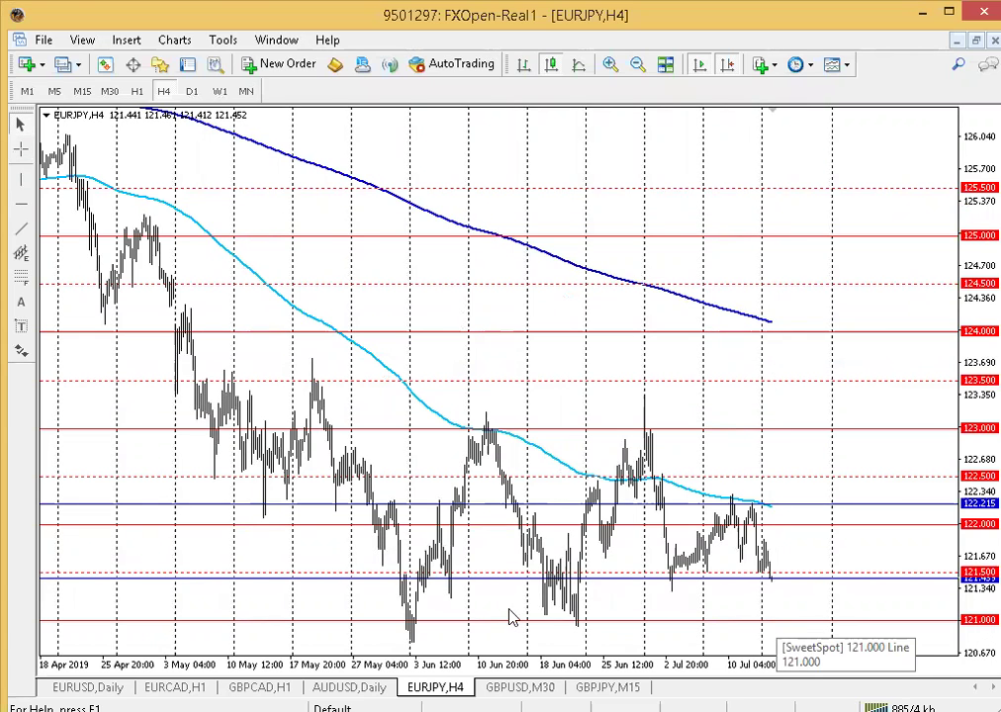
pyautogui.doubleClick(511, 619)
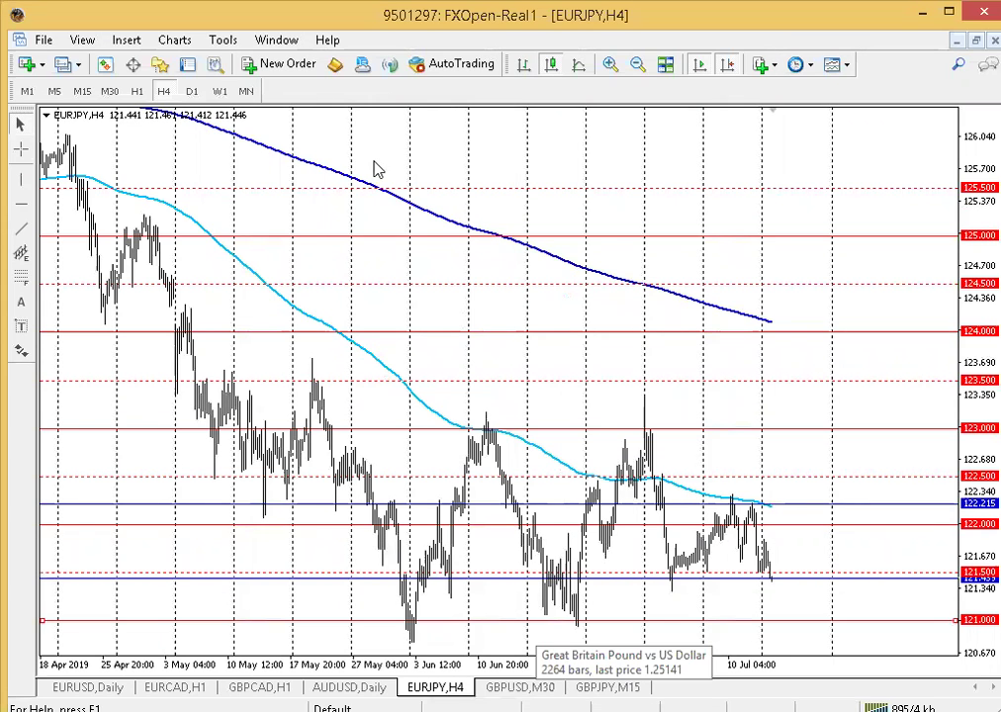
# Switch to the GBPUSD chart and review its price history on the daily and weekly timeframes, with the recent weekly candles up close.
pyautogui.hotkey('ctrl', 'Tab')
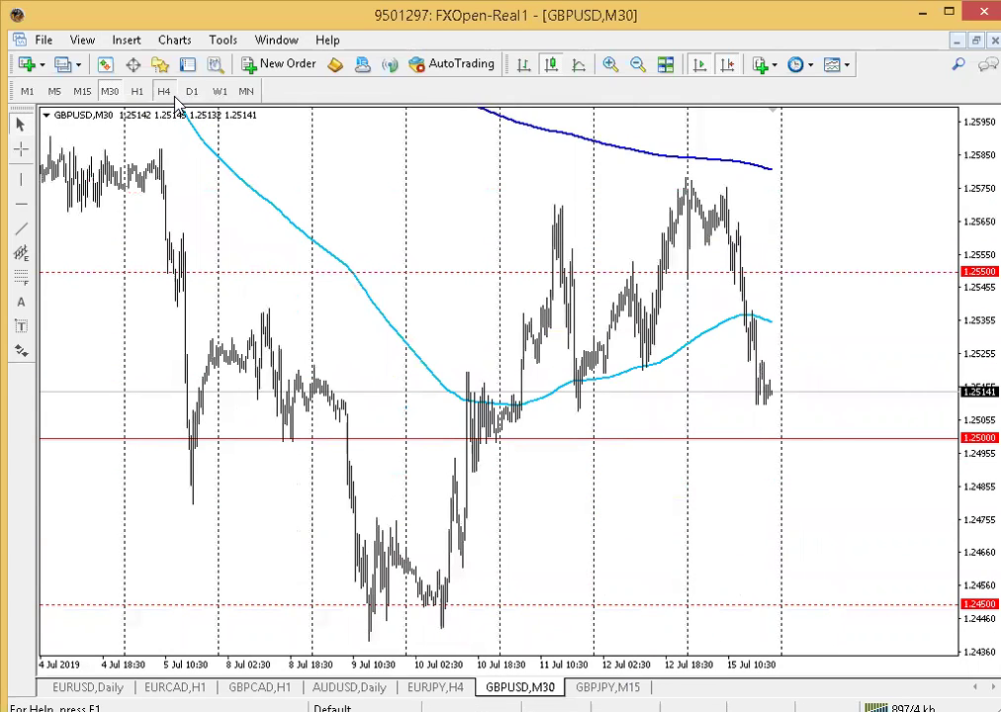
pyautogui.click(171, 96)
pyautogui.click(194, 93)
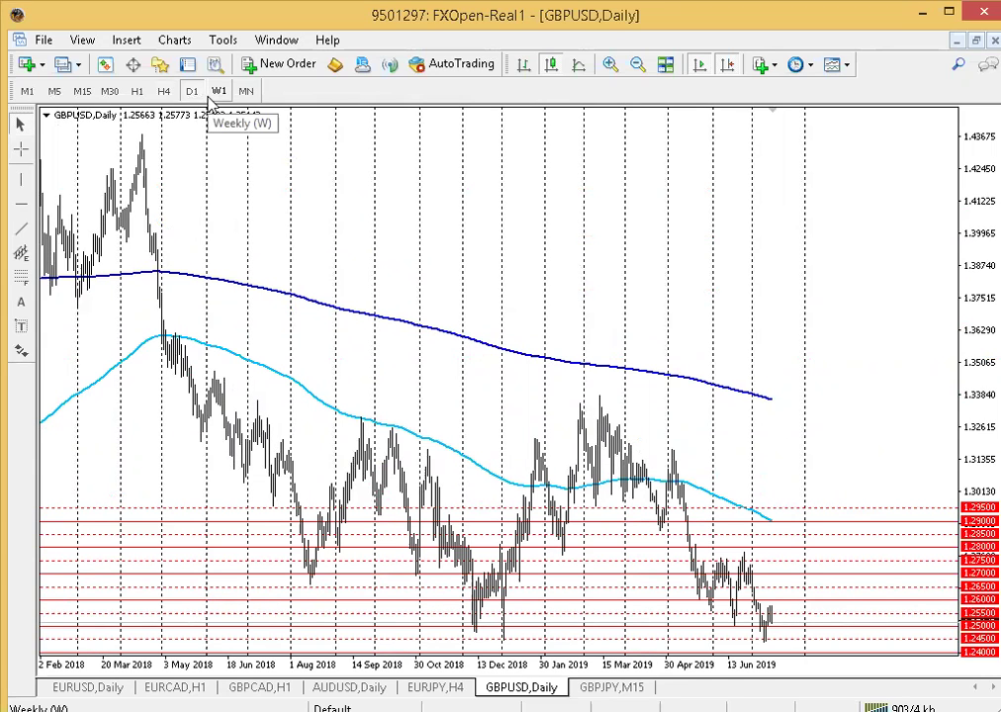
pyautogui.click(219, 90)
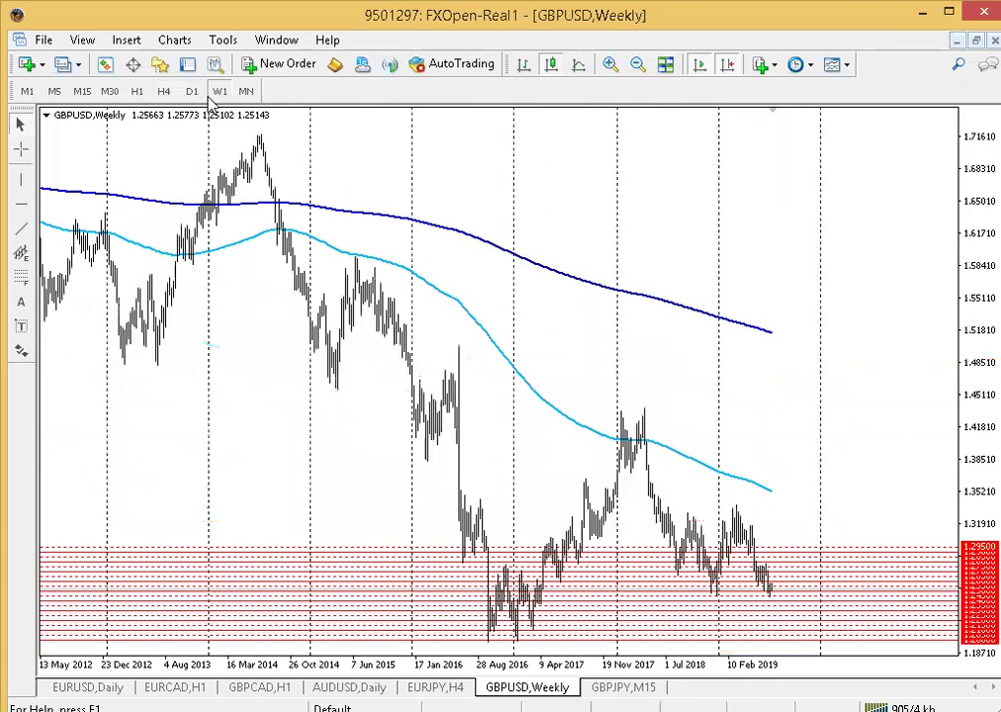
pyautogui.click(611, 64)
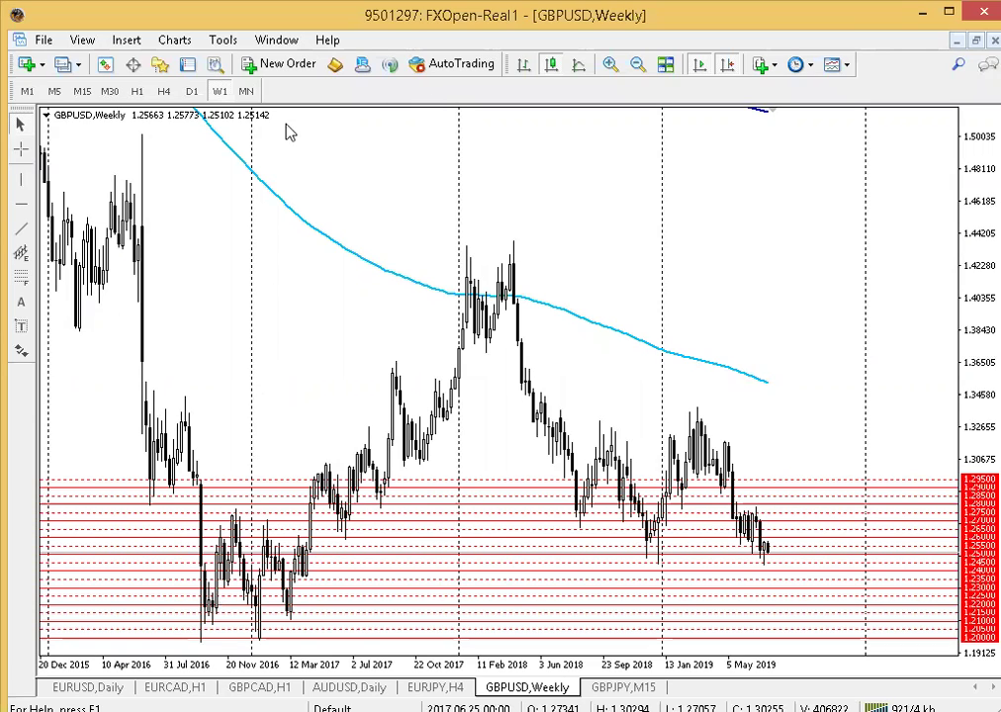
# Review GBPUSD's recent decline up close on the daily timeframe and on H4 back to the end of May 2019.
pyautogui.click(193, 92)
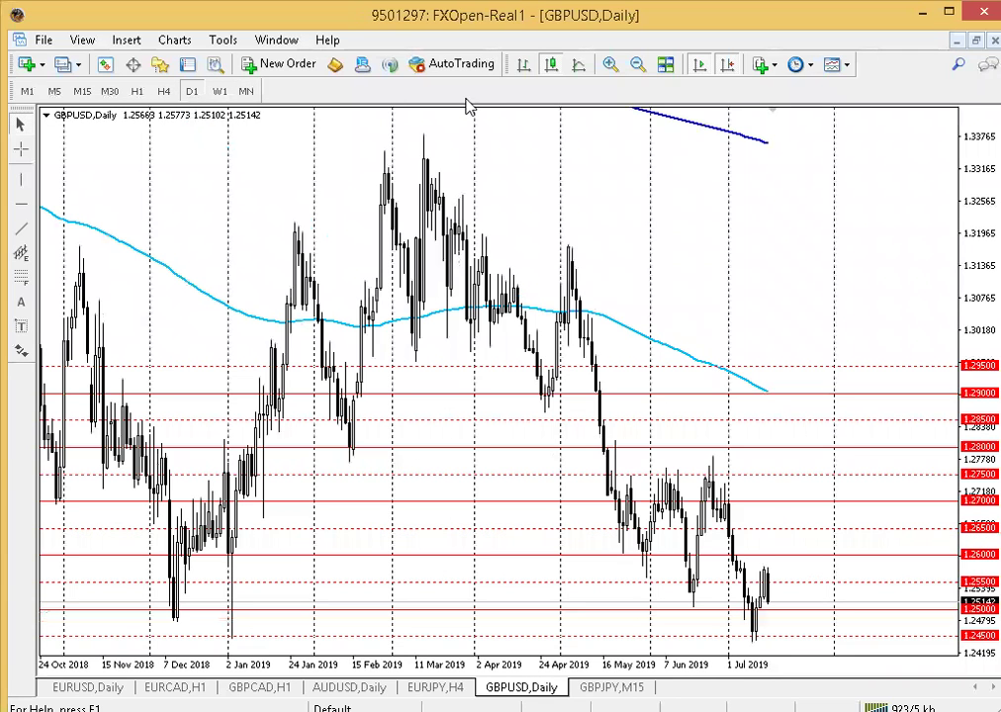
pyautogui.click(610, 64)
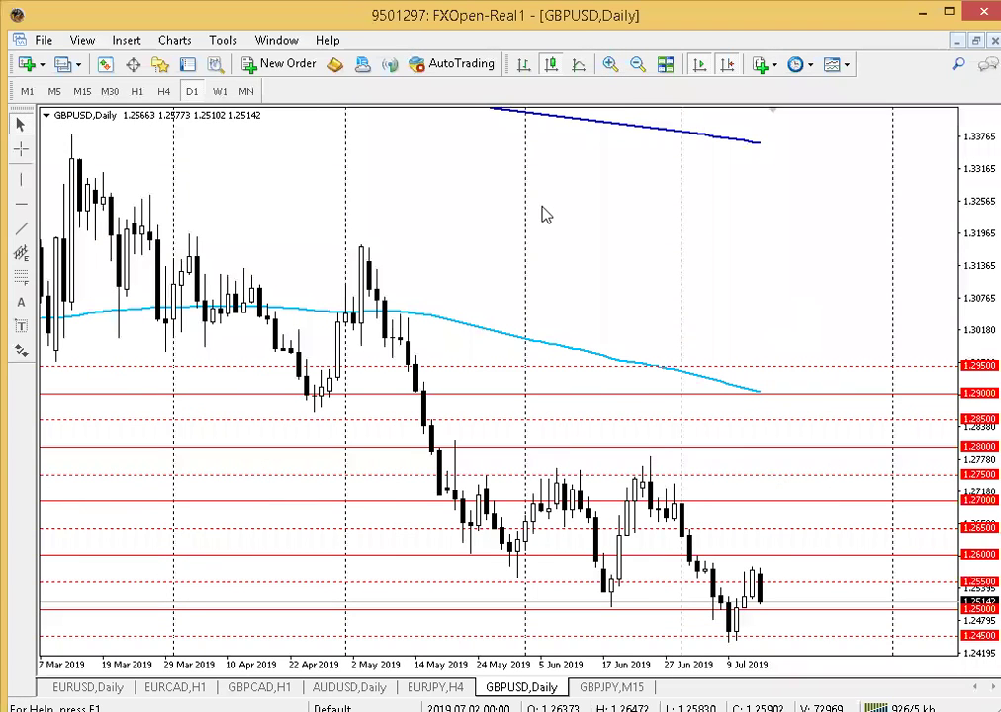
pyautogui.click(164, 91)
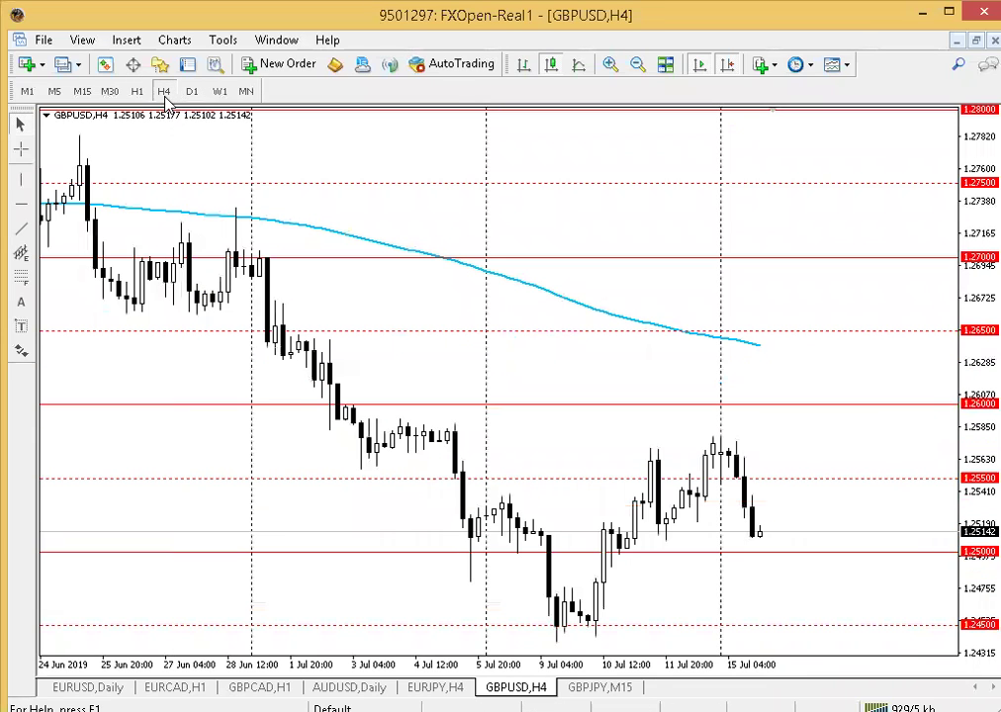
pyautogui.click(638, 64)
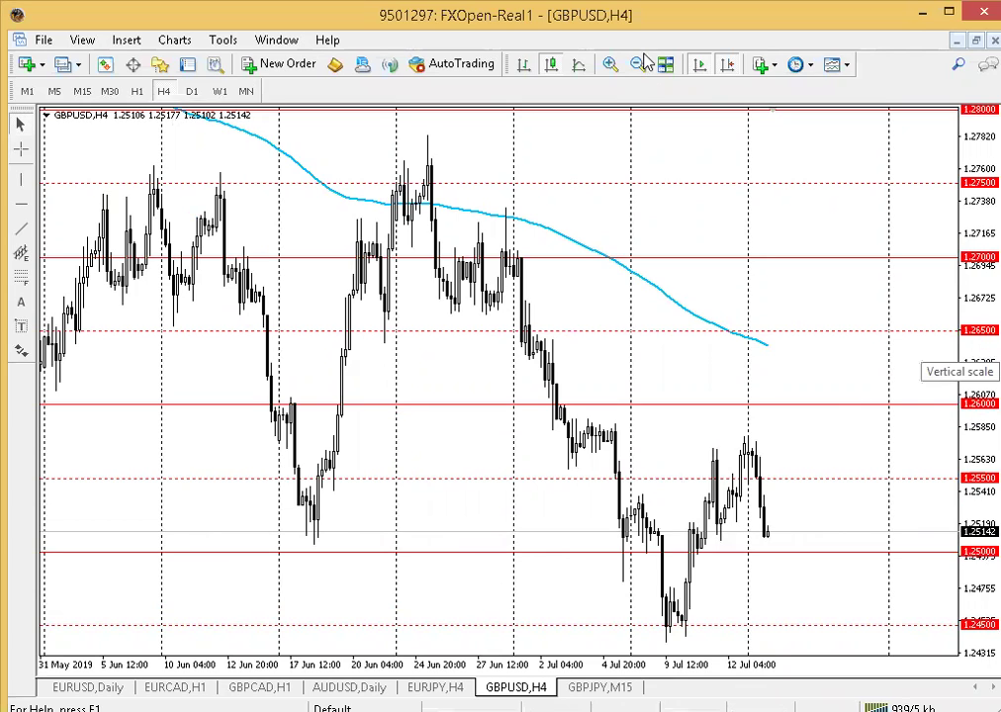
# Measure the distance from the latest GBPUSD price up to the 1.26000 level on a longer H4 history.
pyautogui.press('-')
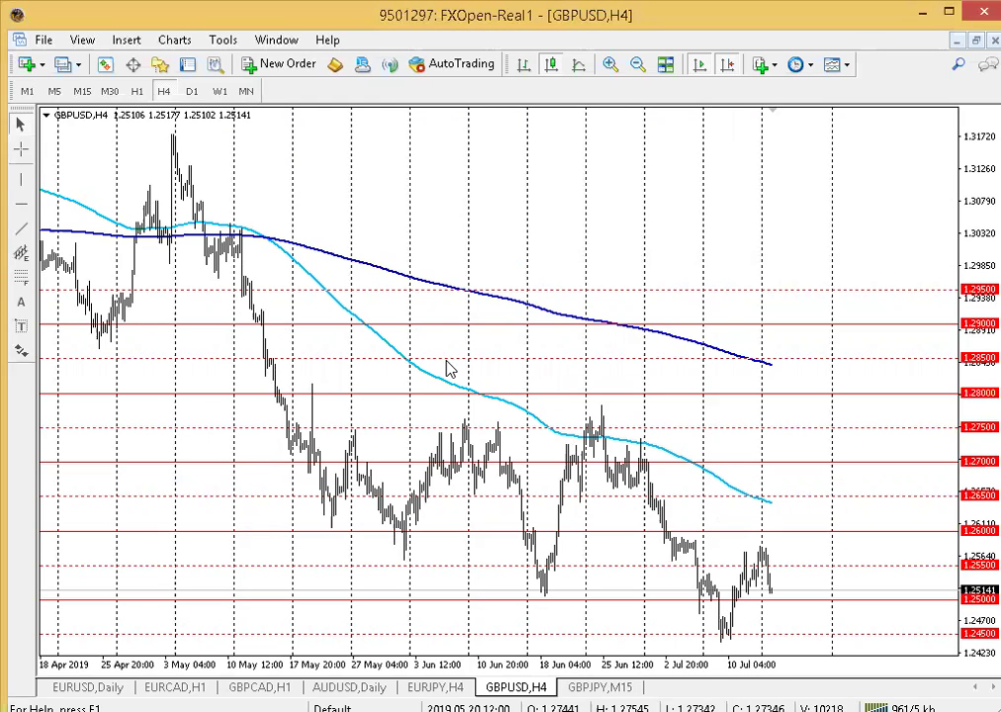
pyautogui.click(20, 149)
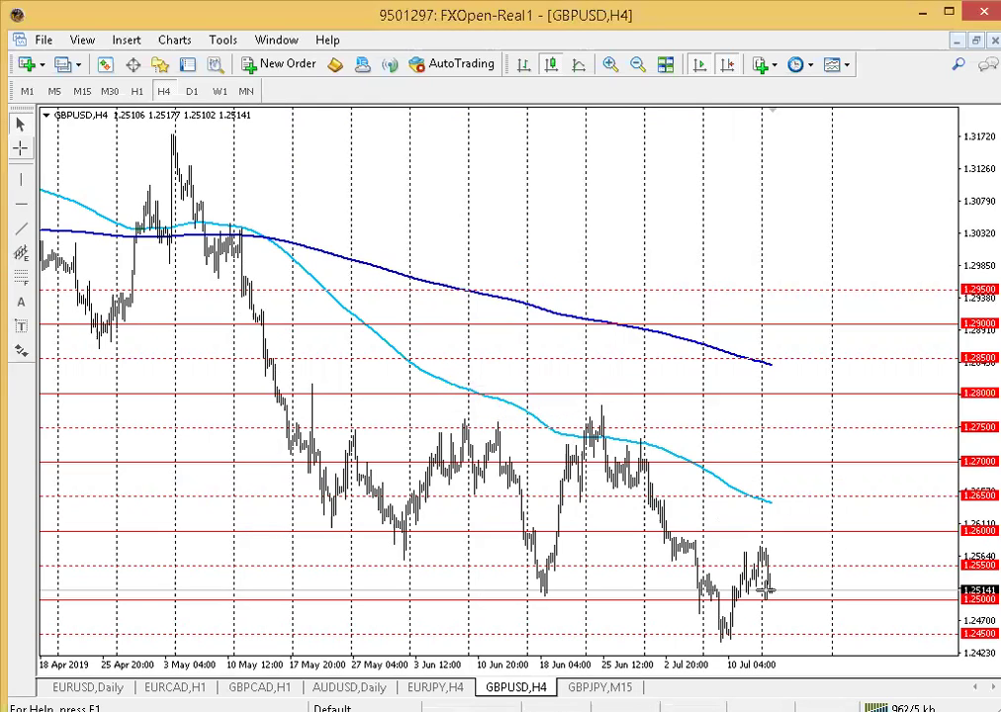
pyautogui.moveTo(771, 590); pyautogui.dragTo(800, 531)
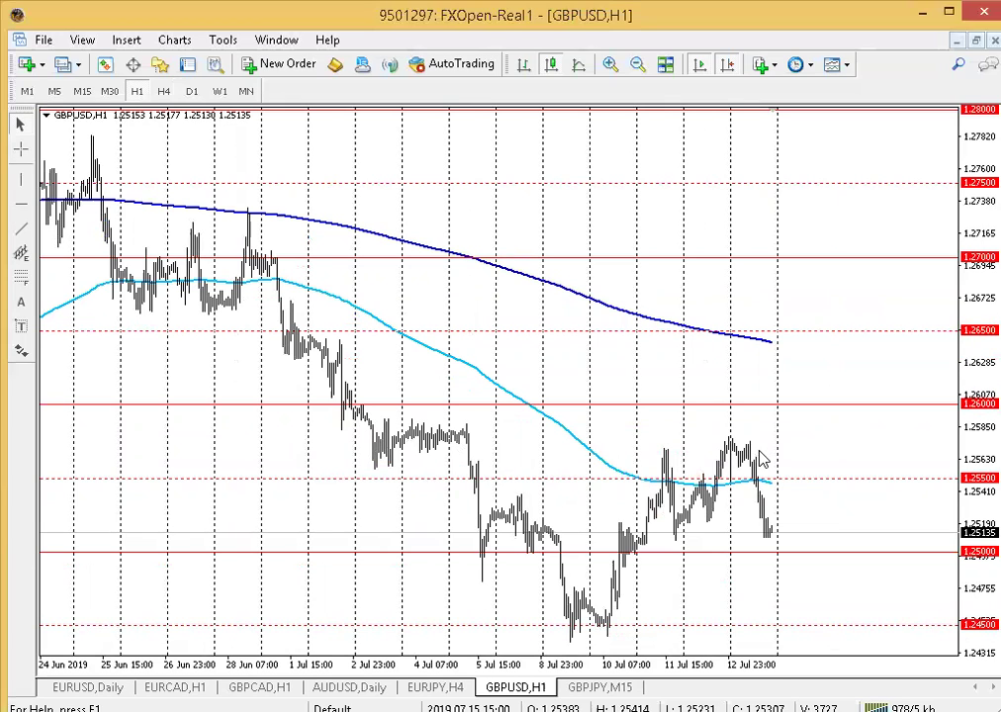
# Switch to the GBPJPY chart and review its recent price history on the M30 and H4 timeframes.
pyautogui.moveTo(736, 495)
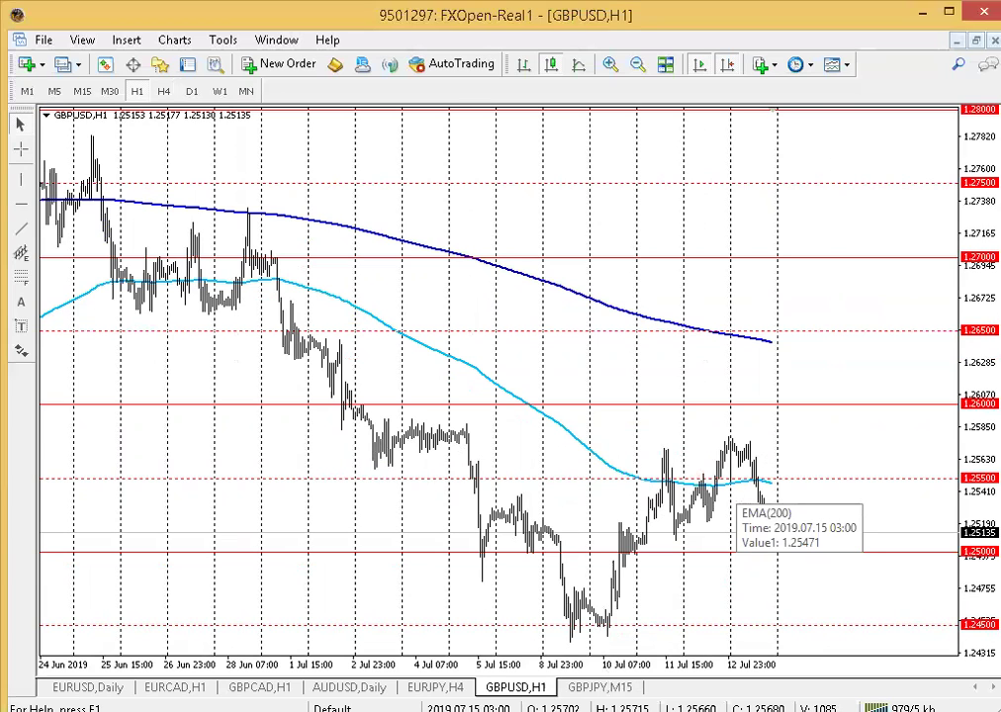
pyautogui.hotkey('ctrl', 'Tab')
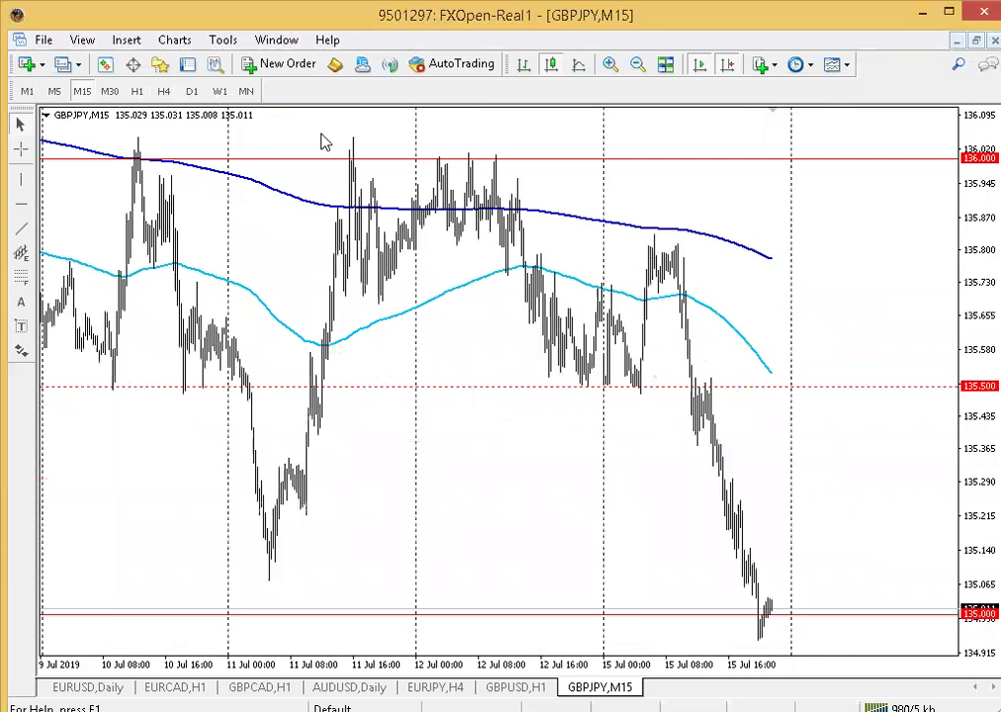
pyautogui.click(130, 97)
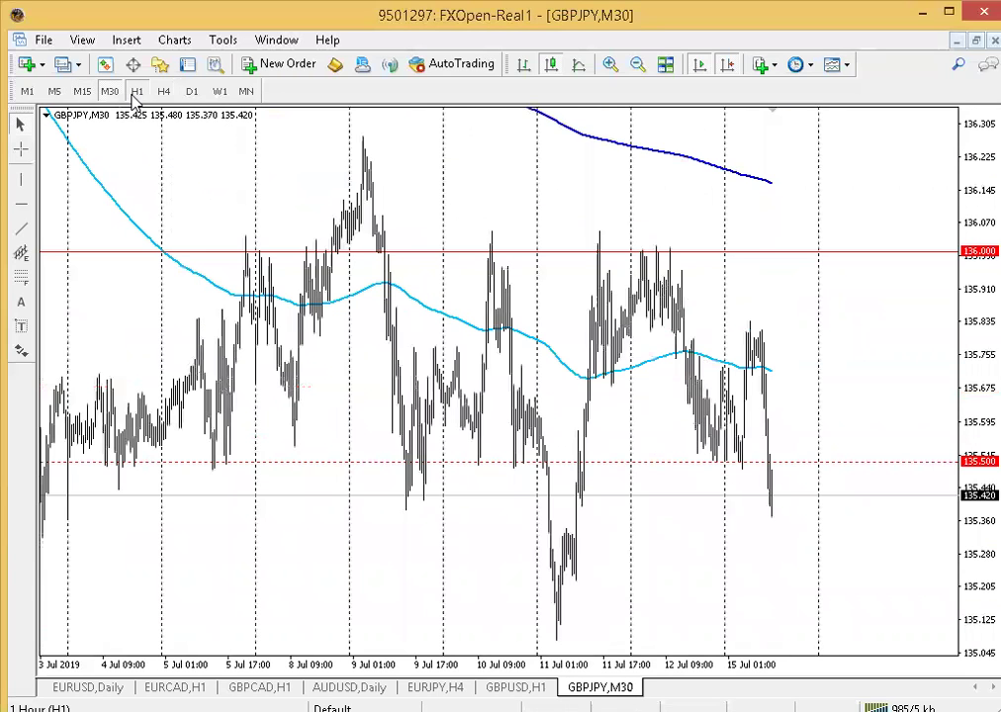
pyautogui.press('h')
pyautogui.press('4')
pyautogui.press('Return')
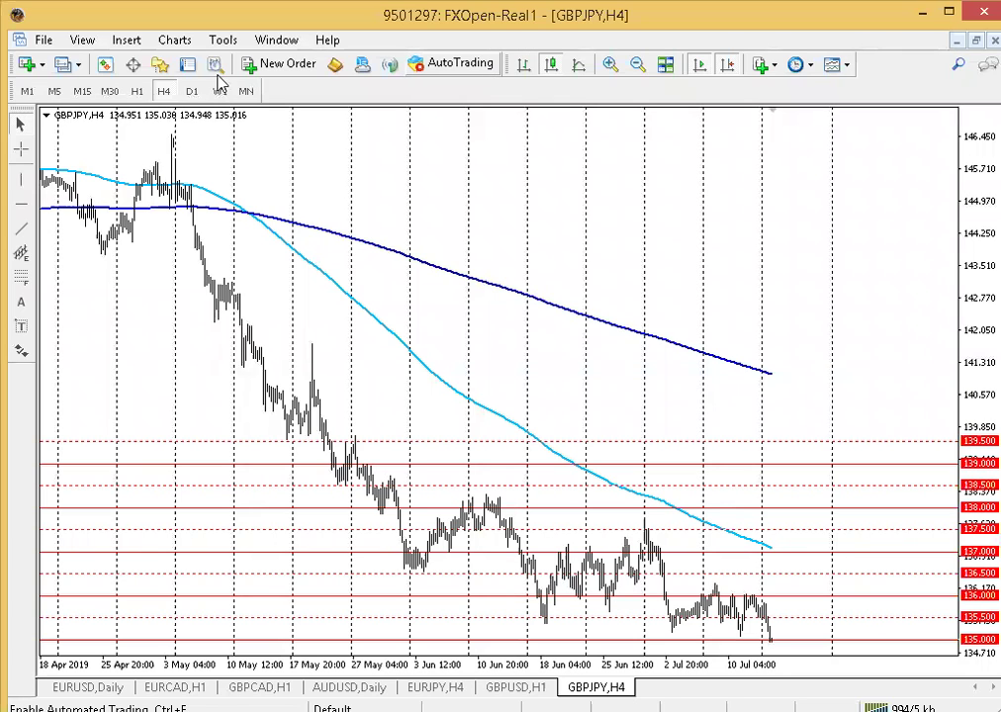
# Examine GBPJPY's fall to the 135.000 level up close on H1 and H4, and its longer history on the daily timeframe.
pyautogui.click(139, 91)
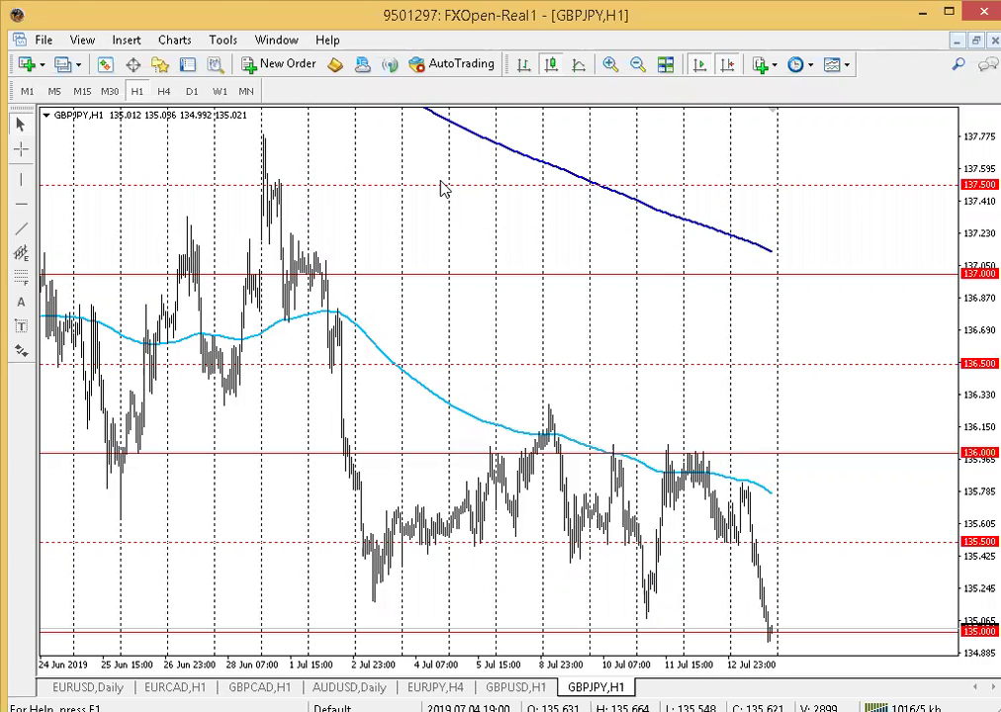
pyautogui.click(608, 65)
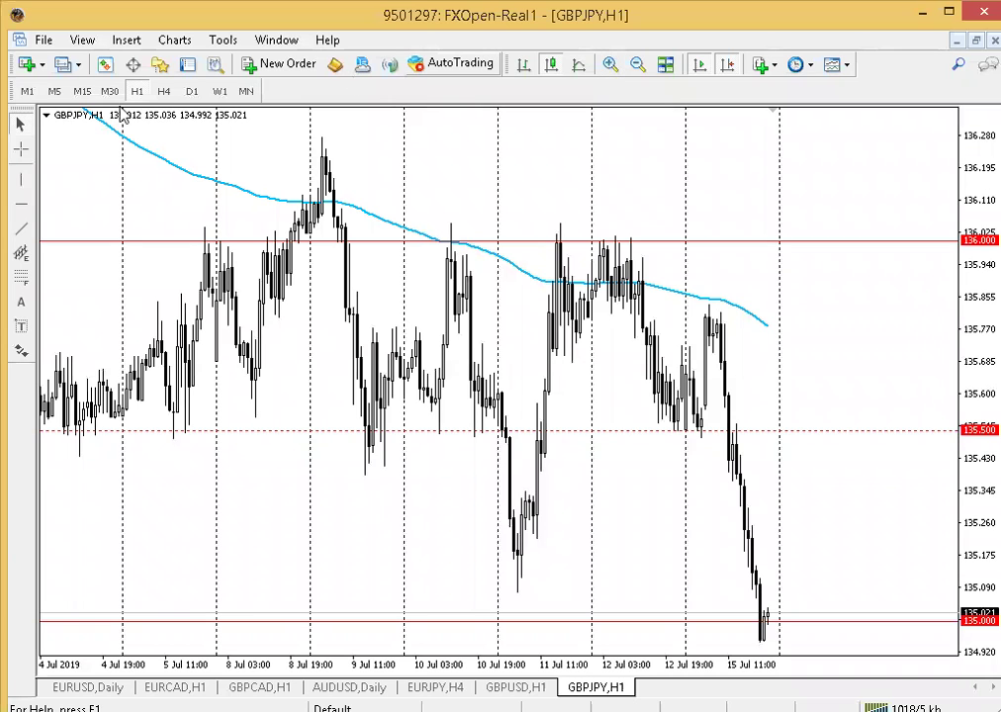
pyautogui.click(166, 92)
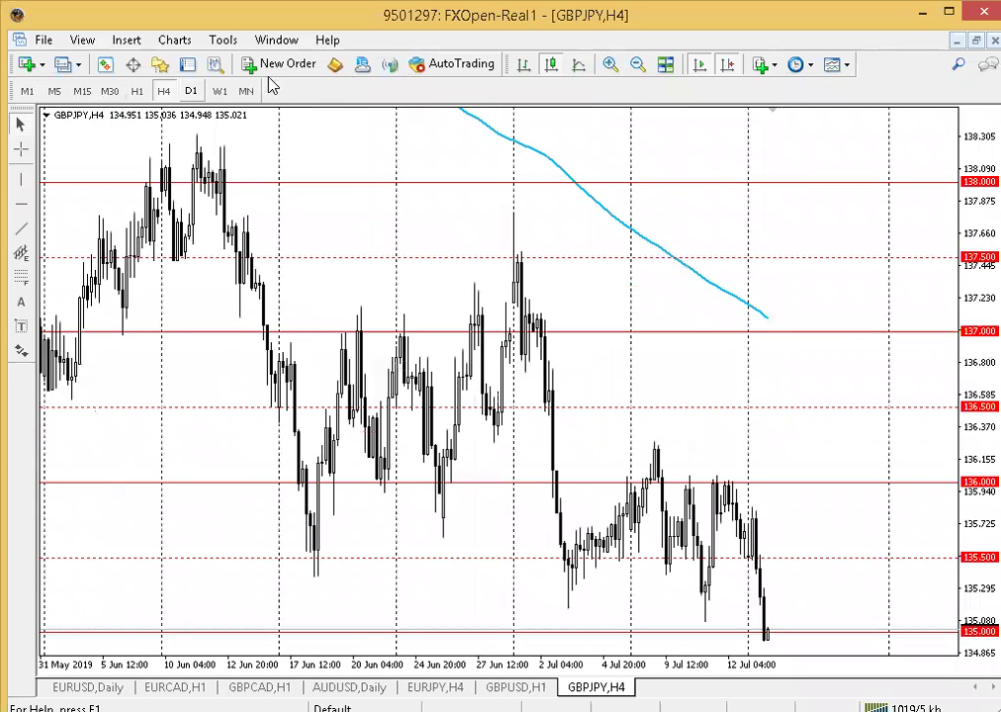
pyautogui.click(638, 65)
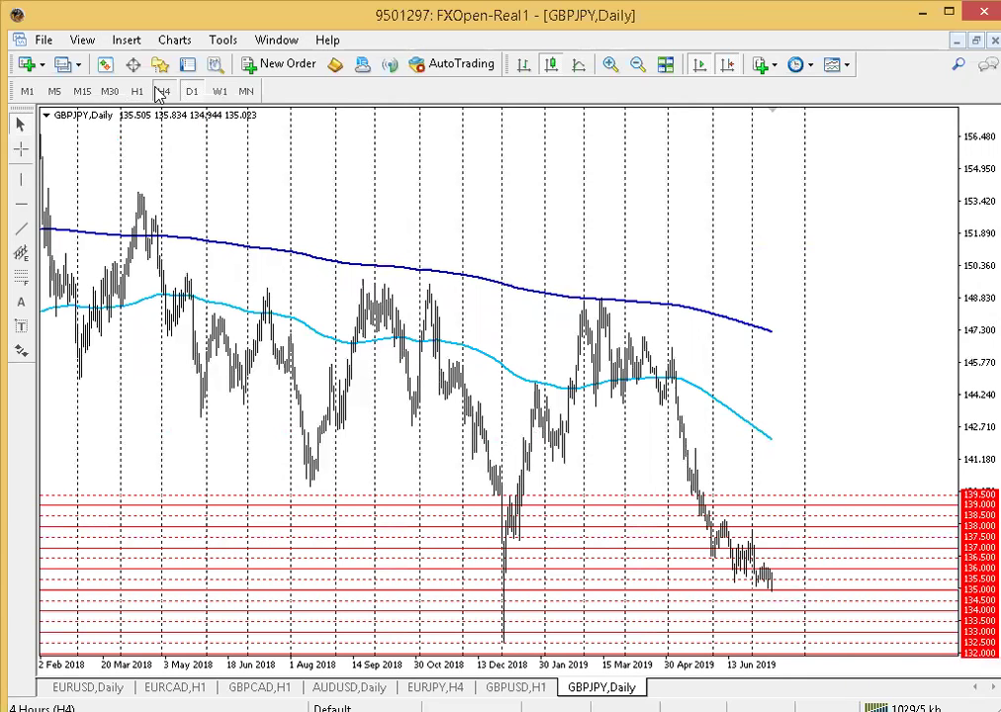
# Draw a Fibonacci retracement on the GBPJPY H4 chart from the high above 137.000 down to the level of the 3 July low.
pyautogui.click(162, 91)
pyautogui.click(136, 91)
pyautogui.click(161, 90)
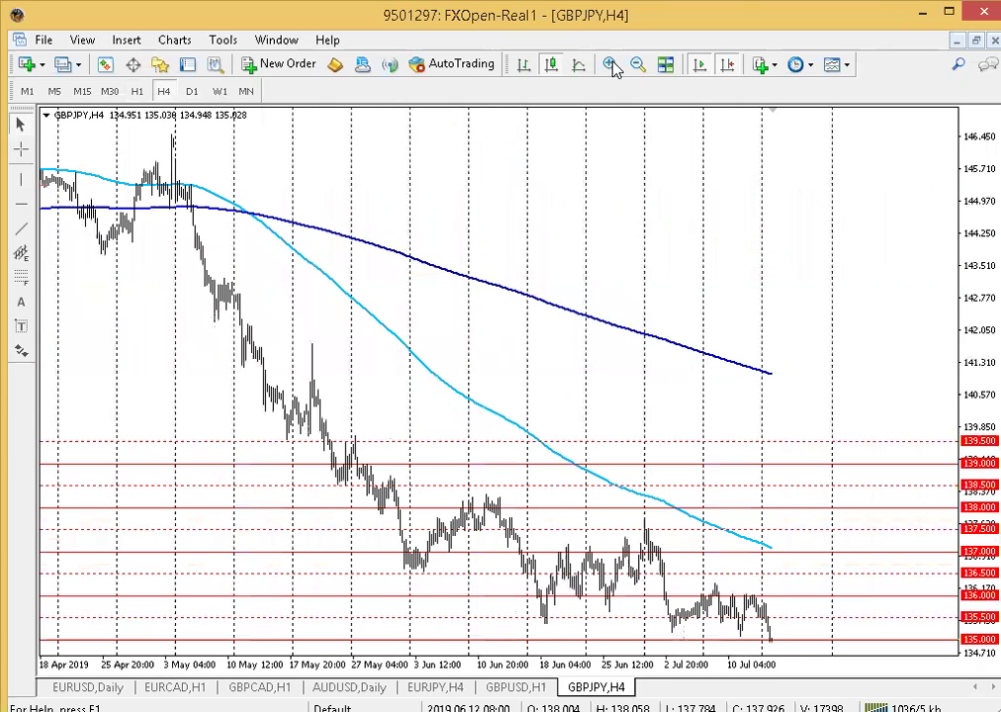
pyautogui.click(610, 64)
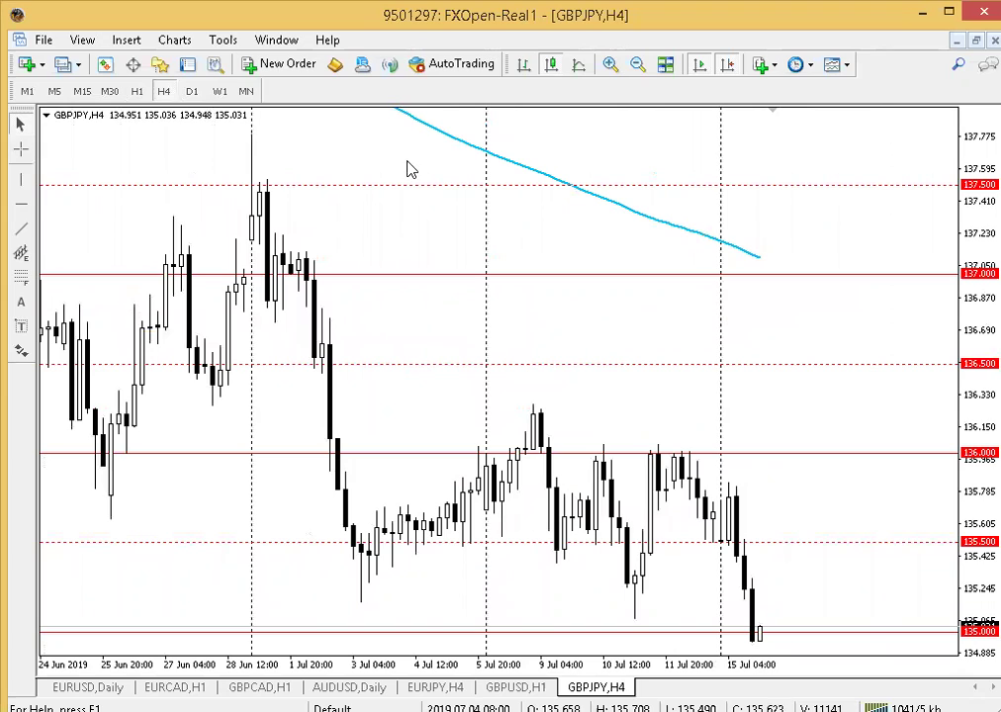
pyautogui.click(20, 252)
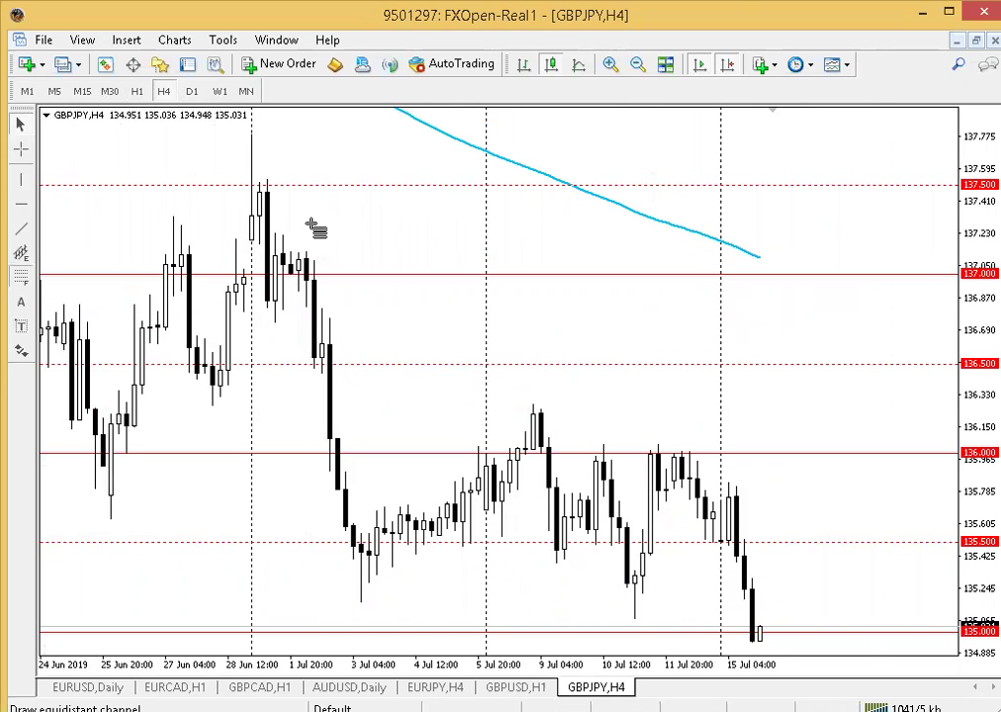
pyautogui.moveTo(282, 235)
pyautogui.mouseDown()
pyautogui.moveTo(315, 395)
pyautogui.moveTo(458, 587)
pyautogui.moveTo(451, 605)
pyautogui.mouseUp()
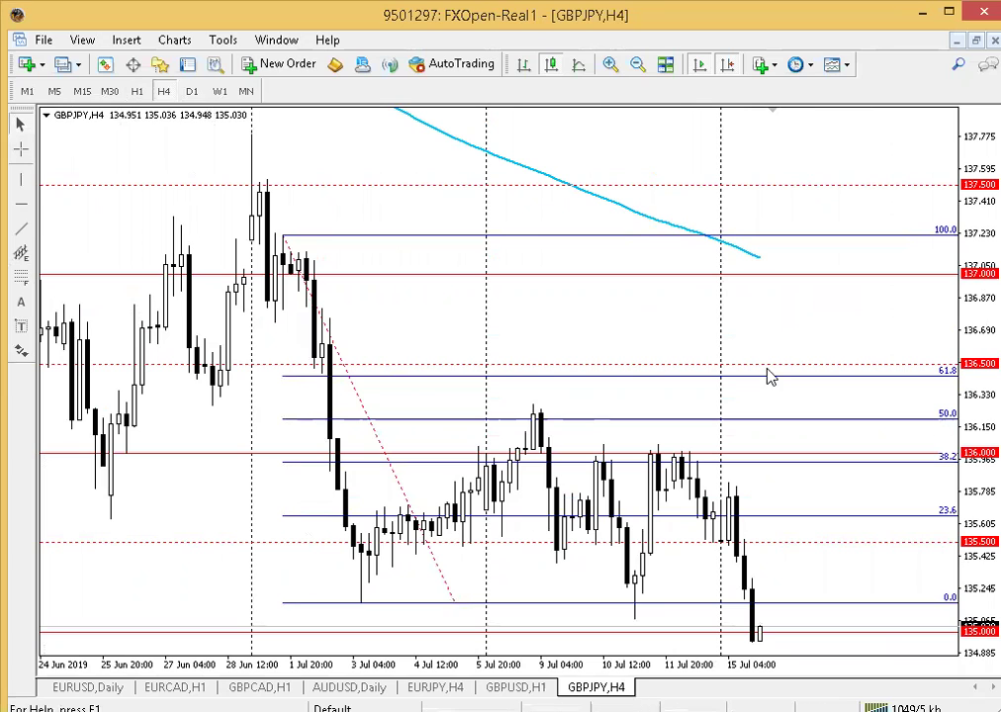
# Measure GBPJPY's drop on the H1 timeframe from just above the 136.000 level to the latest low just below 135.000.
pyautogui.click(138, 92)
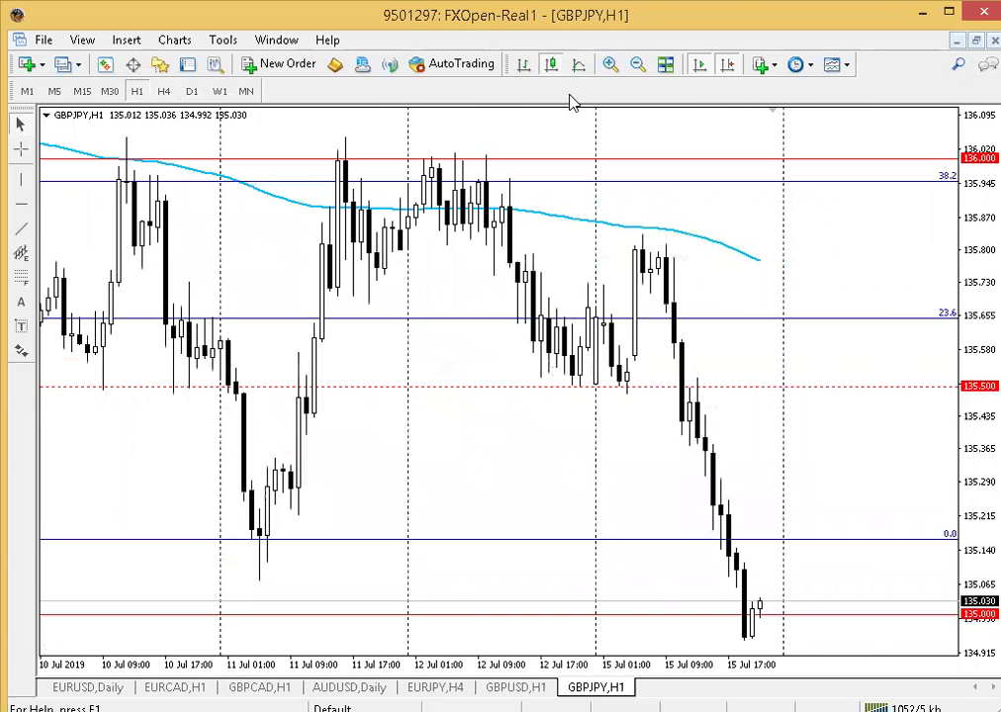
pyautogui.click(636, 65)
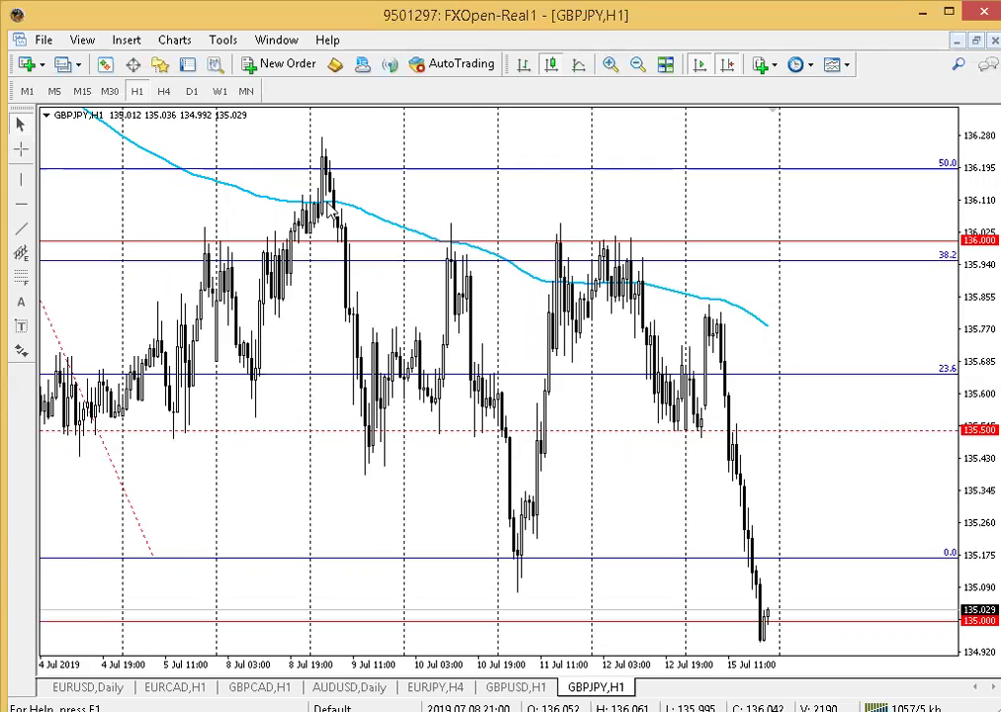
pyautogui.moveTo(331, 212)
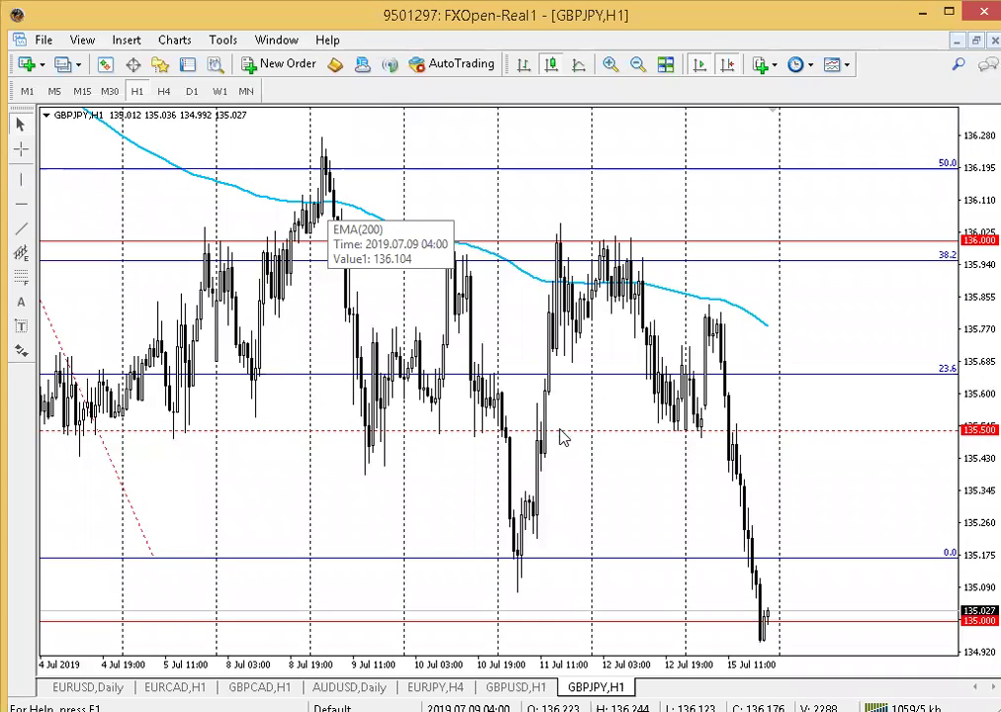
pyautogui.click(20, 149)
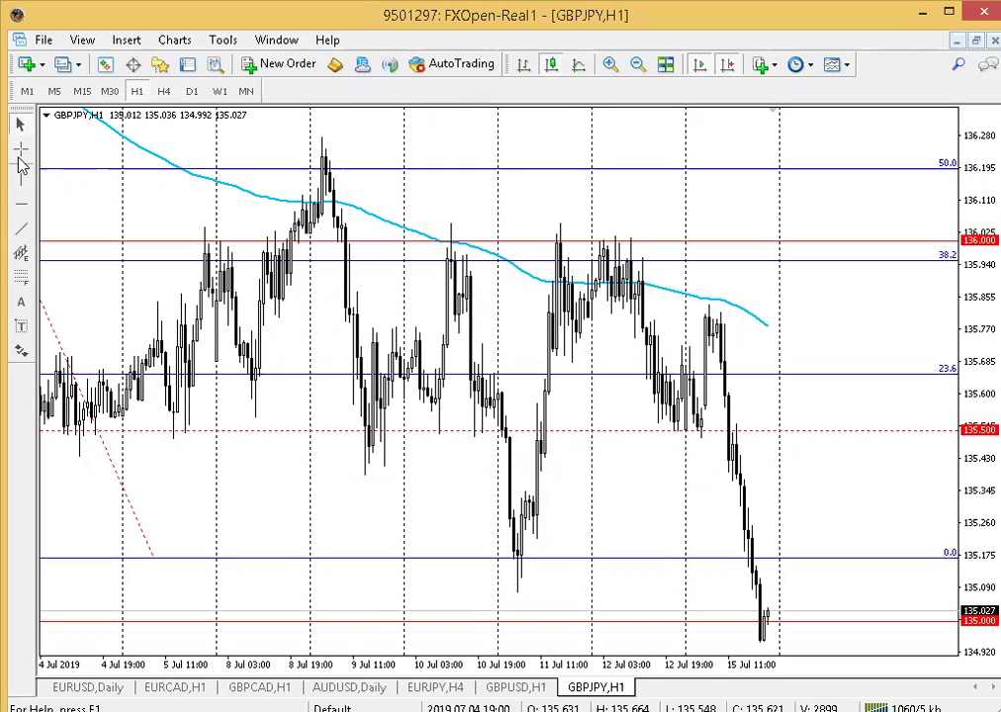
pyautogui.moveTo(423, 235); pyautogui.dragTo(759, 614)
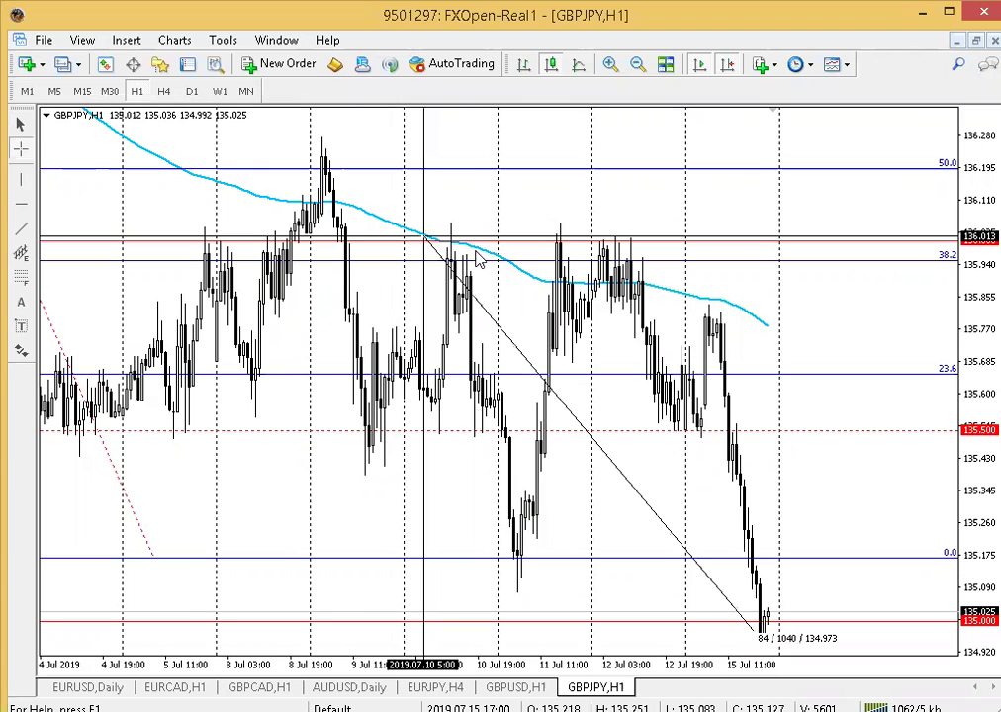
pyautogui.click(287, 124)
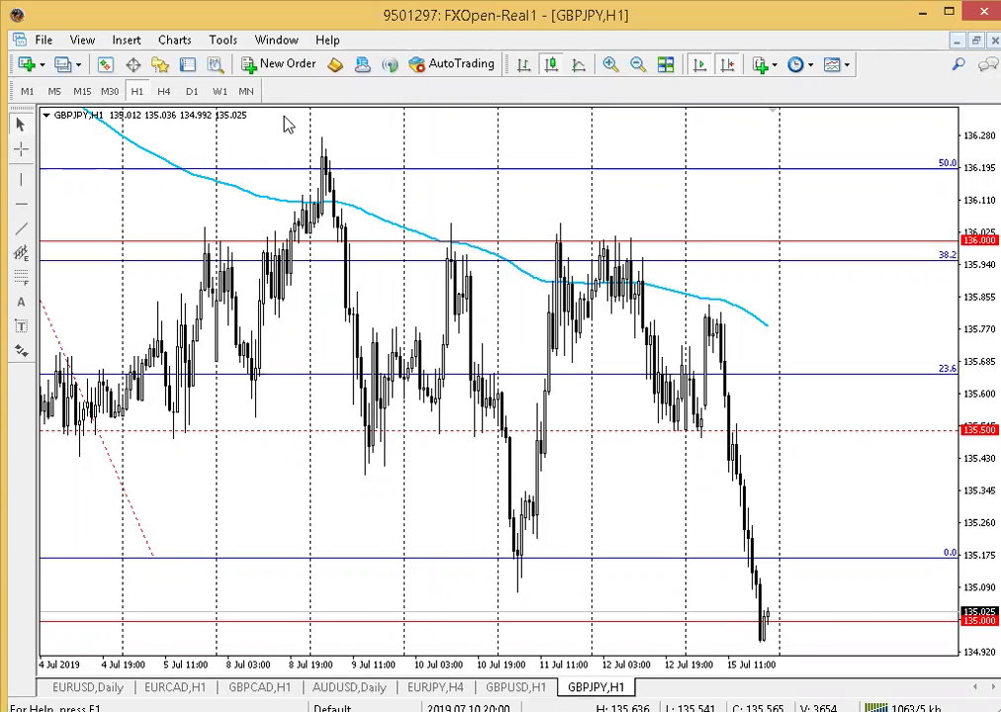
# Delete the Fibonacci retracement from the GBPJPY chart on the H4 timeframe.
pyautogui.click(641, 67)
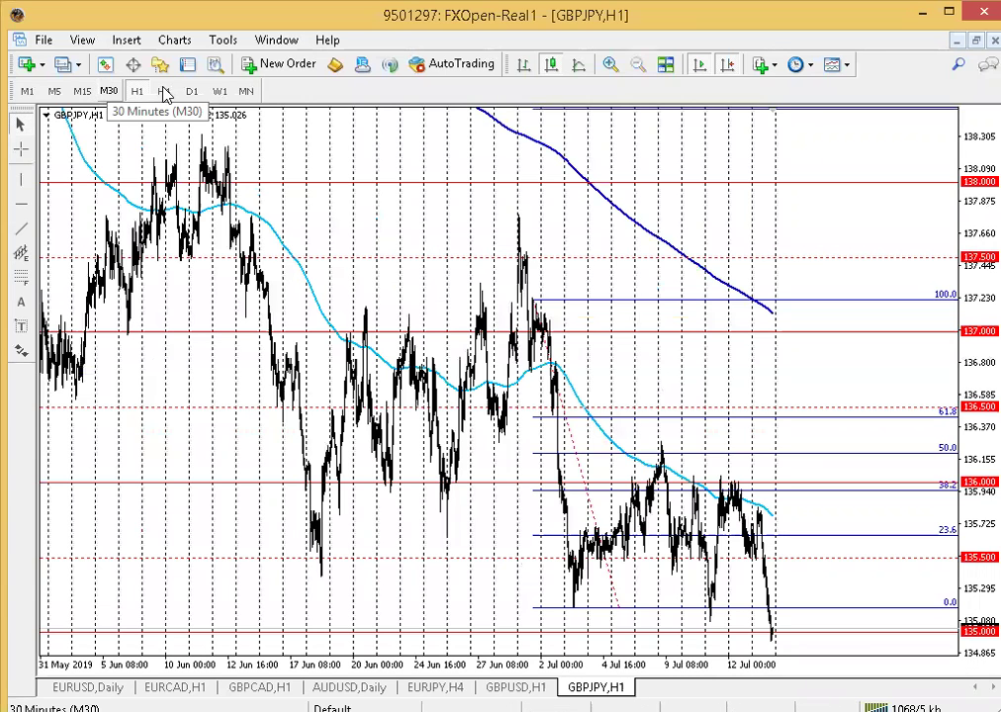
pyautogui.click(612, 64)
pyautogui.click(611, 64)
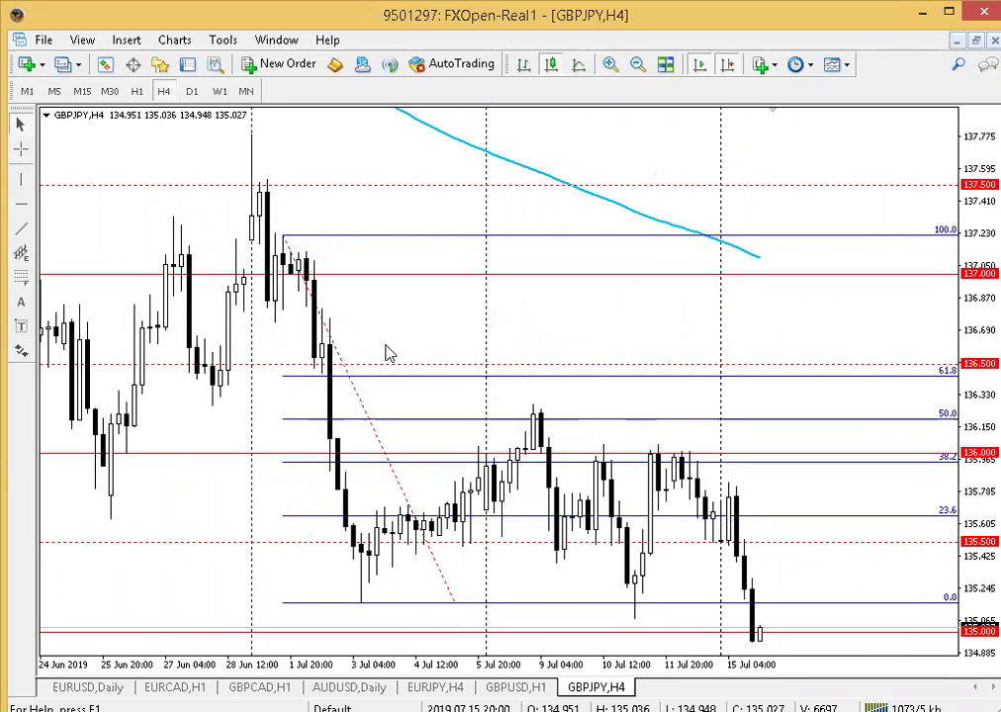
pyautogui.doubleClick(327, 340)
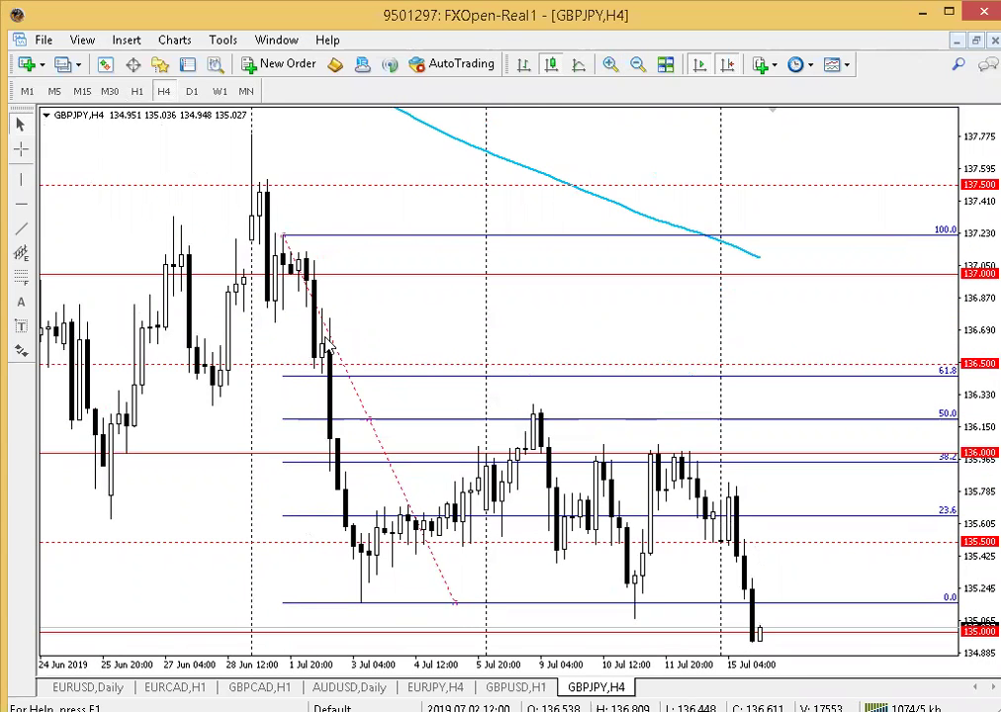
pyautogui.rightClick(326, 340)
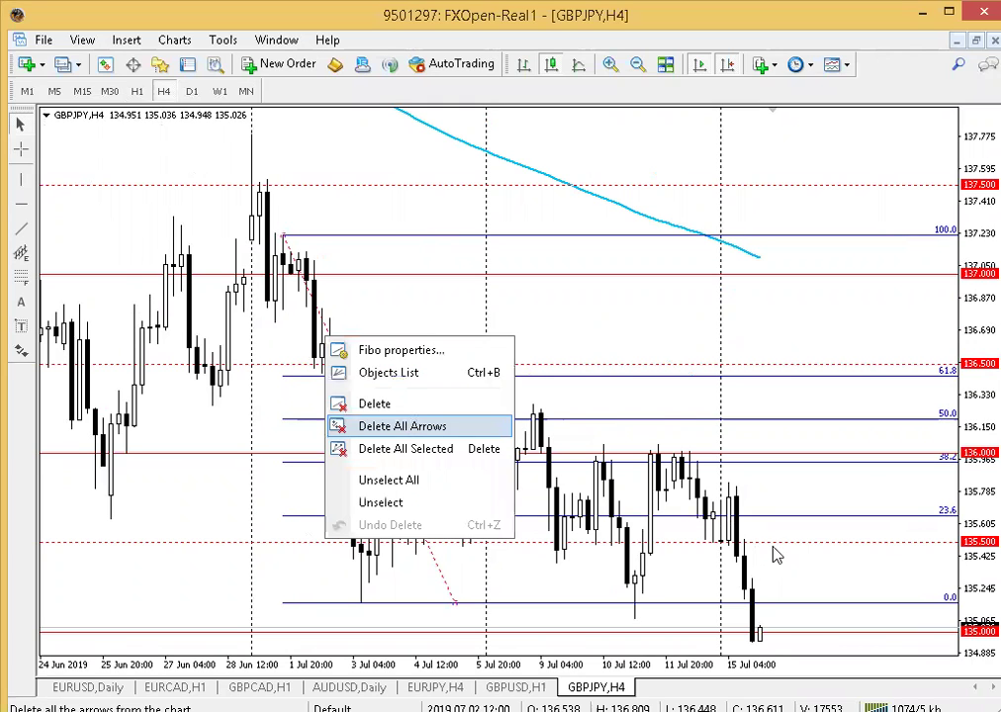
pyautogui.press('Up')
pyautogui.press('Return')
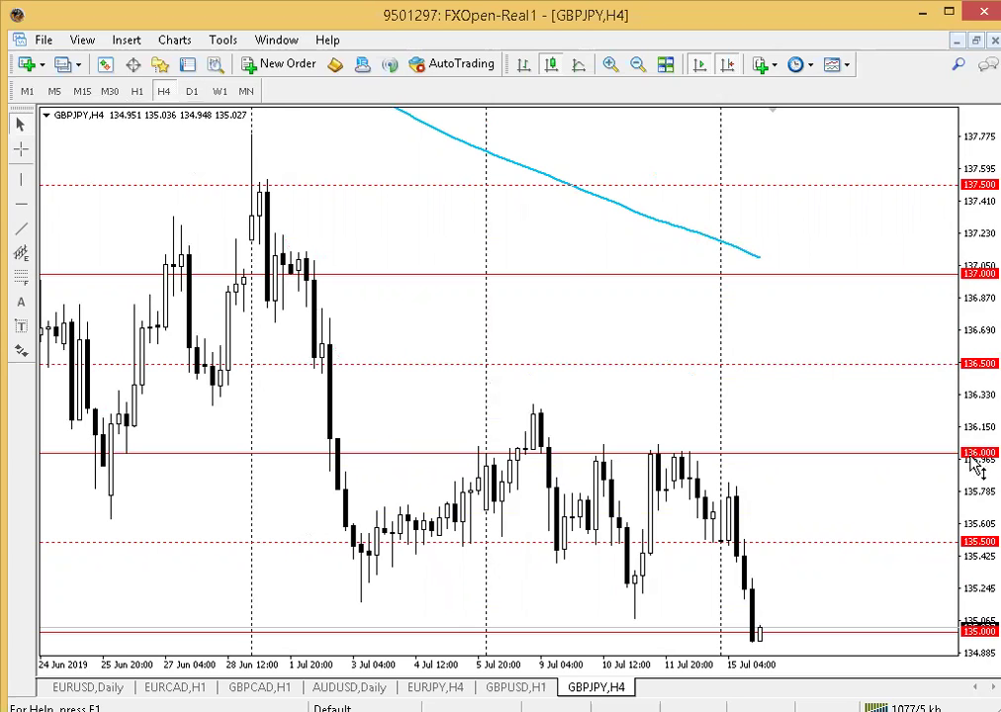
# Draw a nearly horizontal trendline on GBPJPY H1 across the 10 and 11 July highs just above 136.000, extending past the latest candles.
pyautogui.click(136, 91)
pyautogui.click(638, 64)
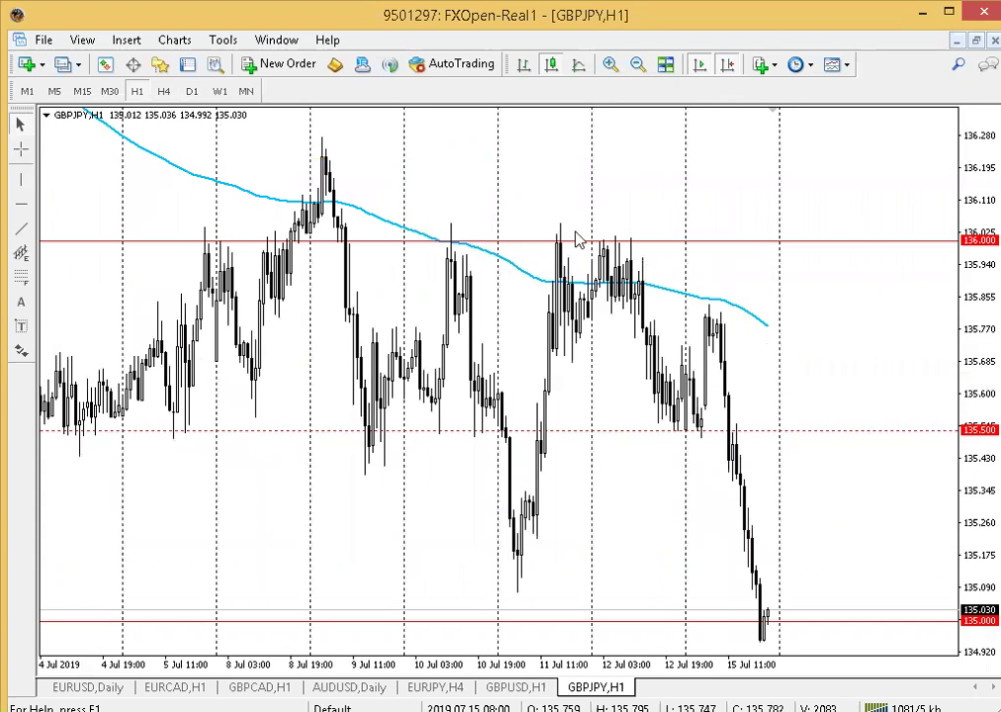
pyautogui.click(21, 227)
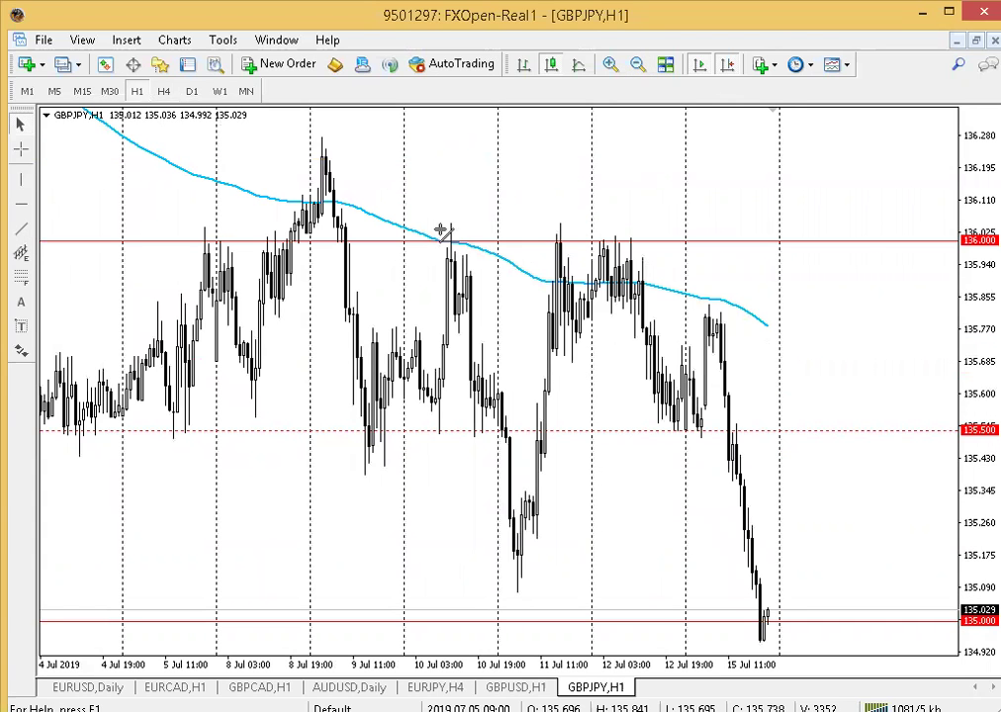
pyautogui.moveTo(450, 226); pyautogui.dragTo(876, 225)
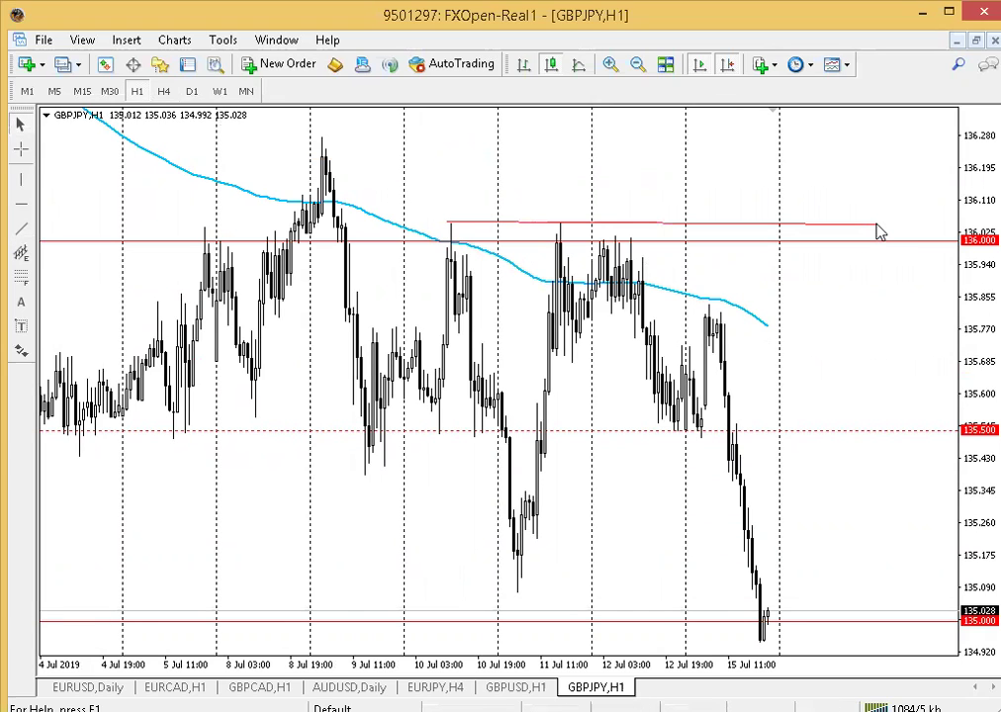